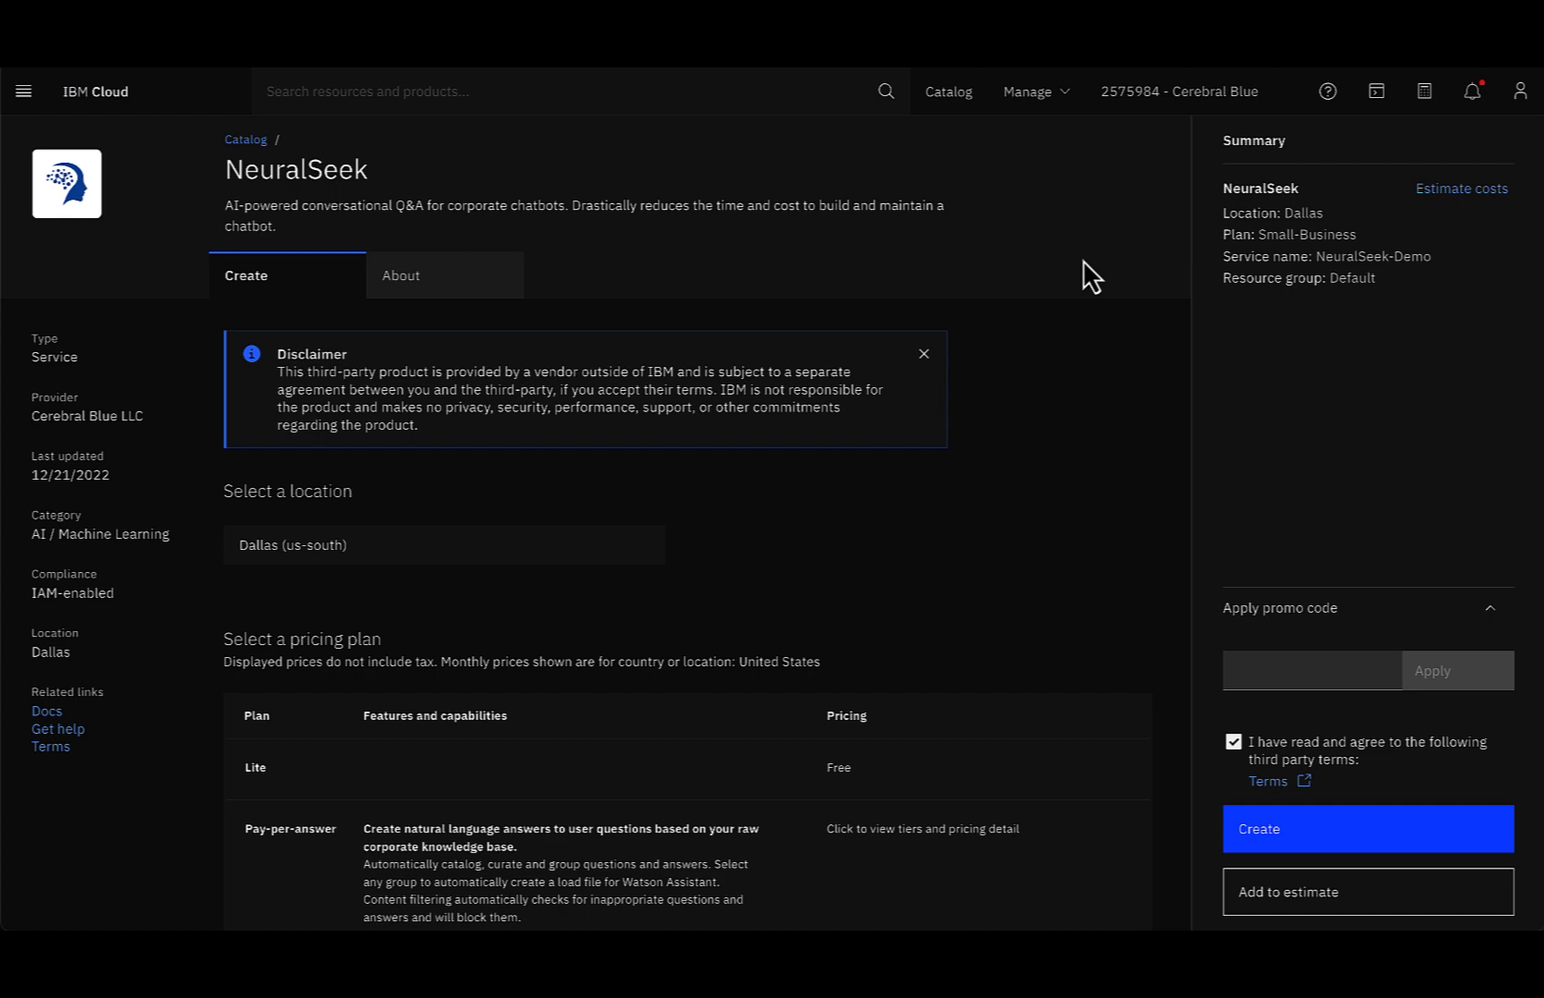
- Create the NeuralSeek-Demo service on the Small-Business plan in Dallas and launch its NeuralSeek console
{"action": "scroll", "coordinate": [1092, 277], "scroll_direction": "down", "scroll_amount": 7}
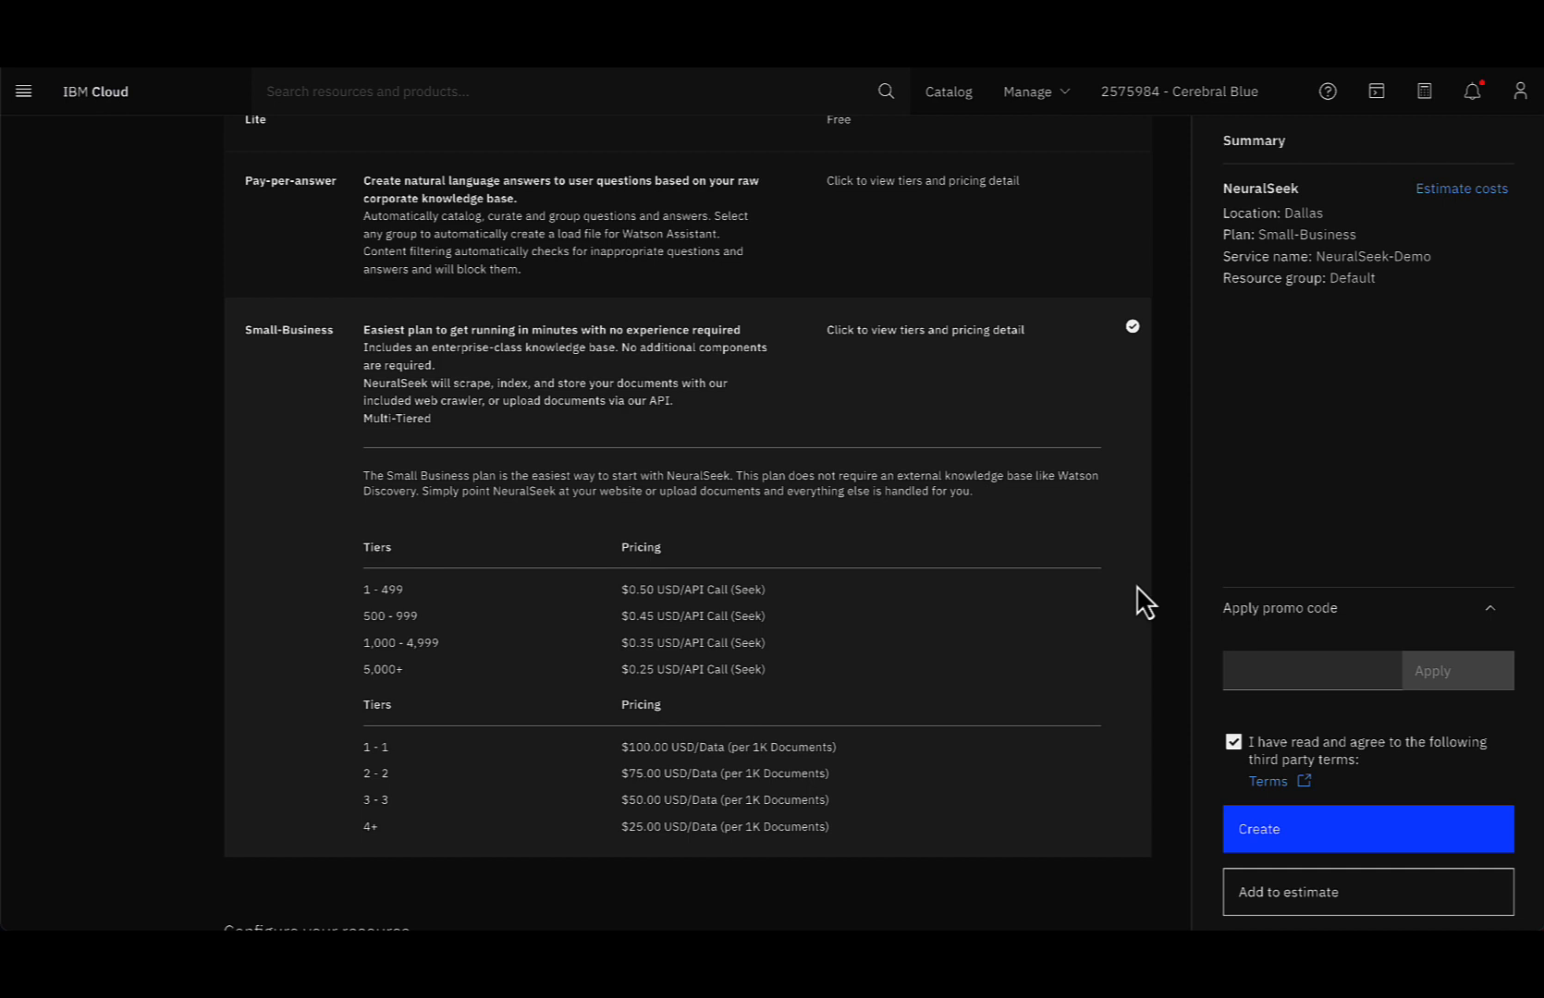
{"action": "left_click", "coordinate": [1266, 837]}
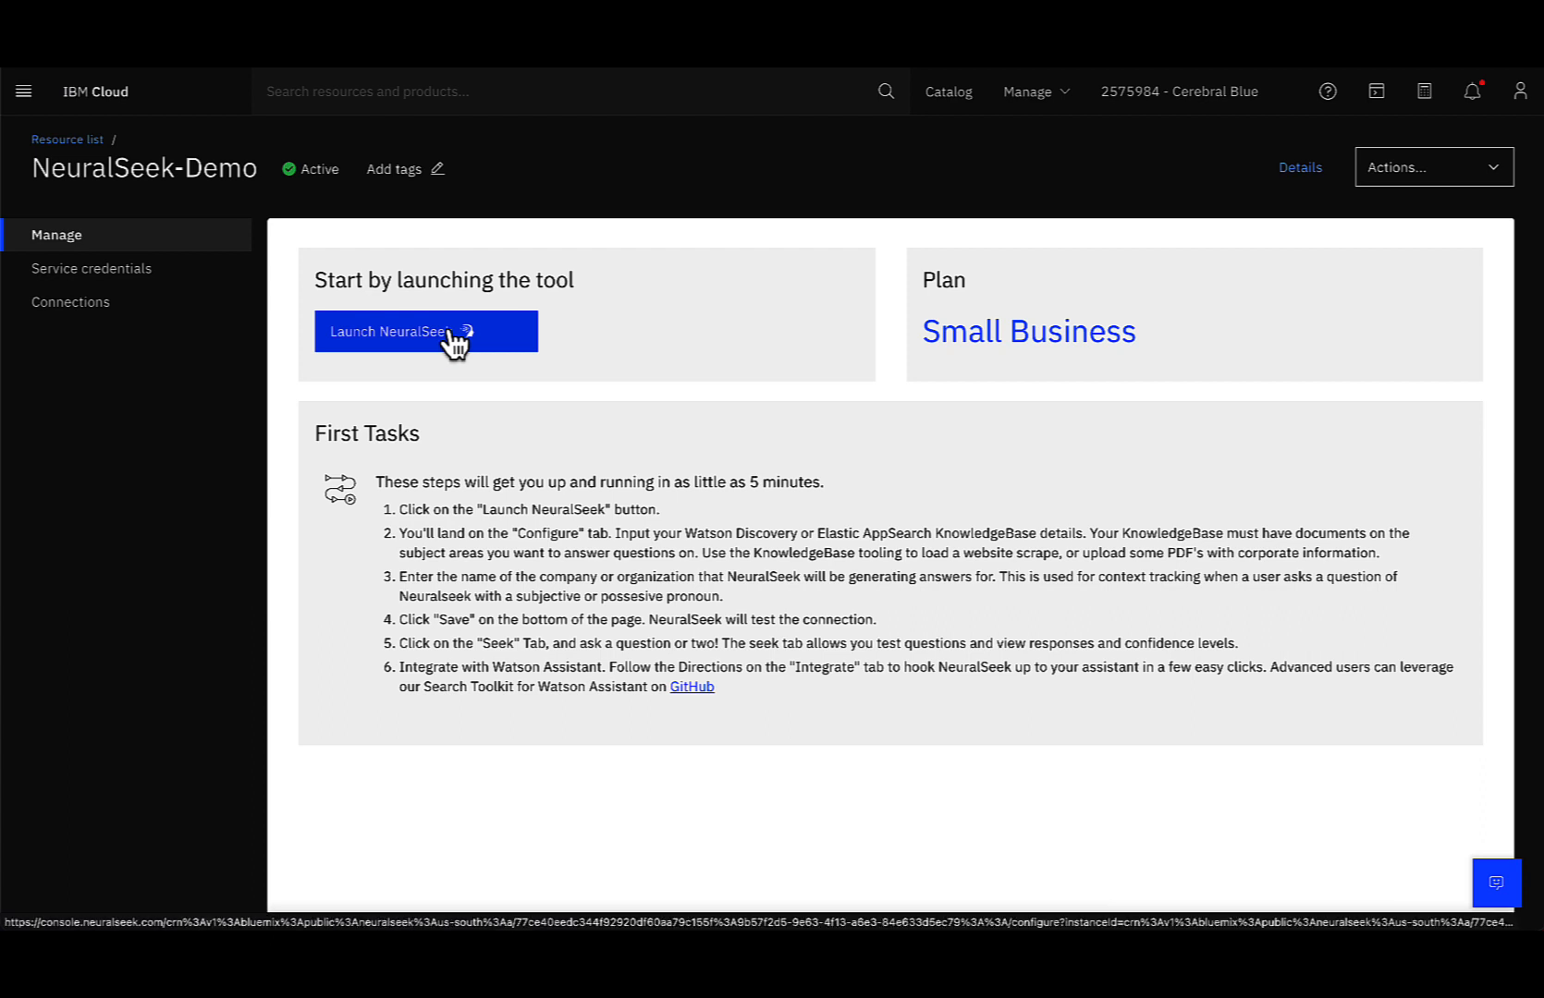
{"action": "left_click", "coordinate": [453, 342]}
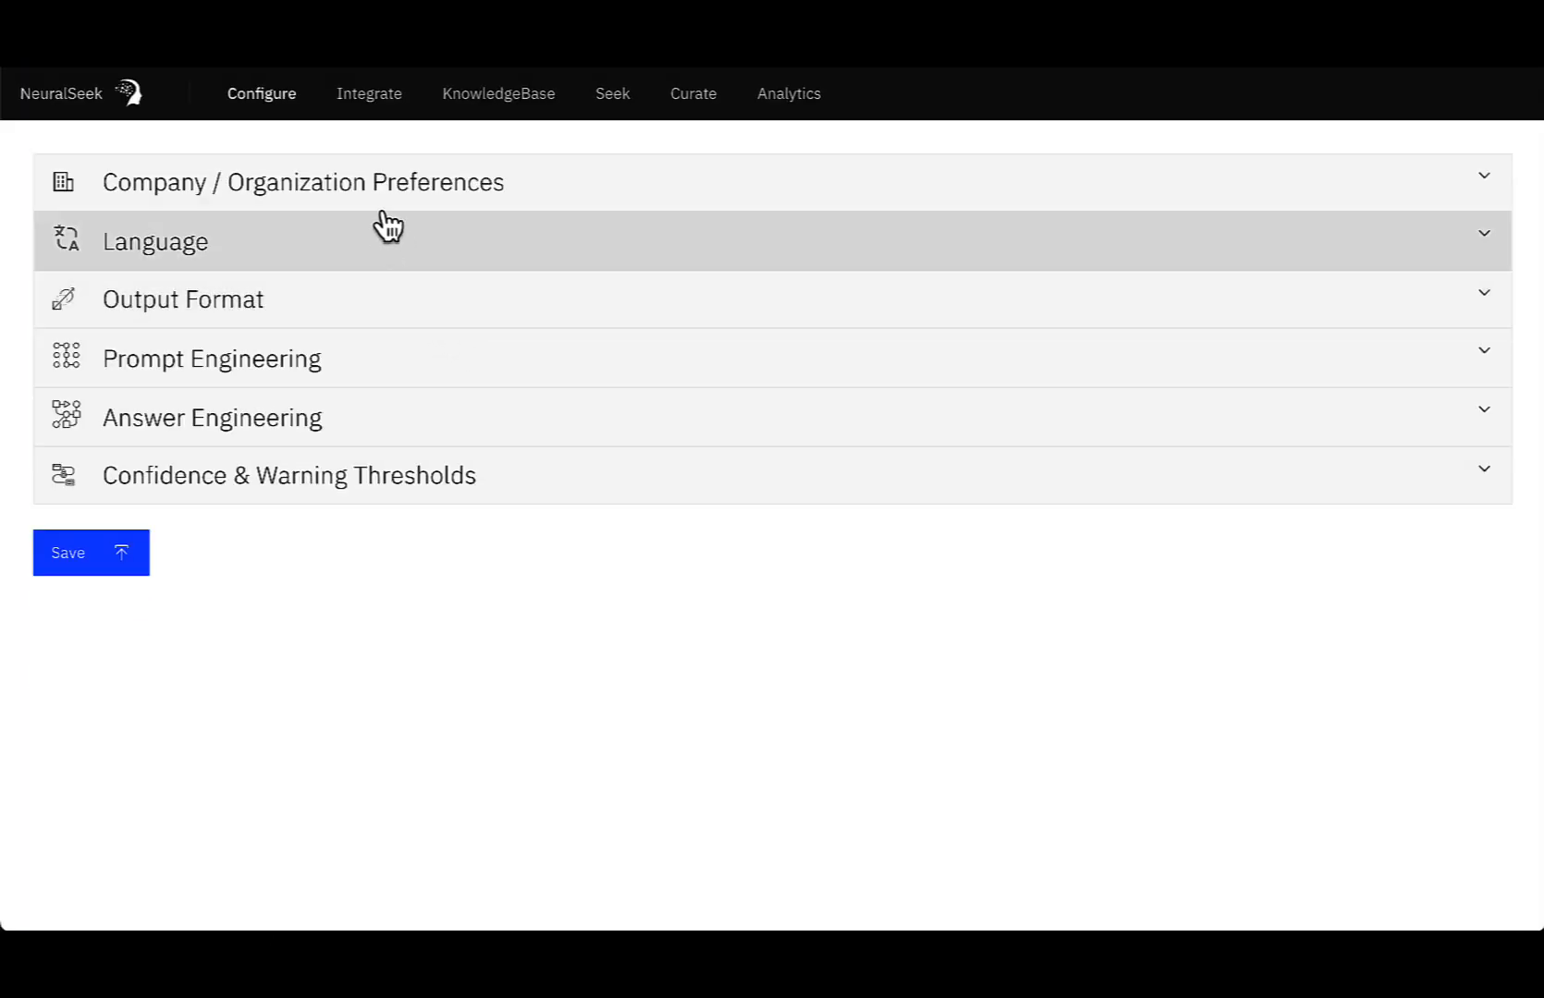
- Set the company or organization display name to NeuralSeek and save the configuration
{"action": "left_click", "coordinate": [379, 199]}
{"action": "left_click", "coordinate": [330, 263]}
{"action": "type", "text": "NeuralSeek"}
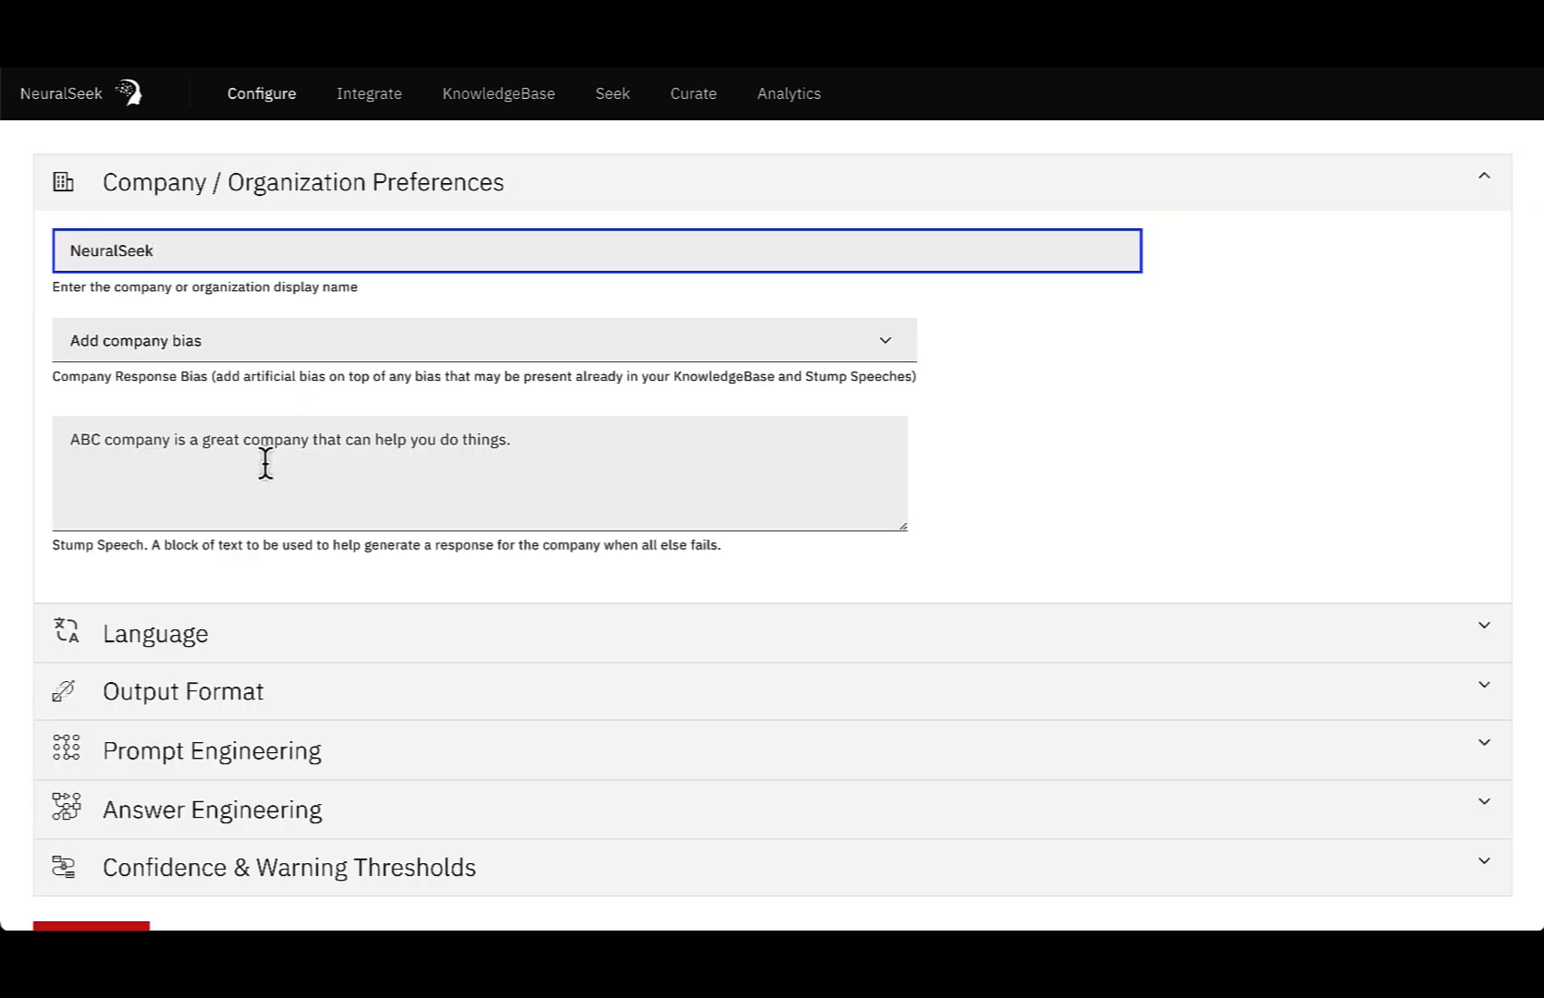
{"action": "scroll", "coordinate": [265, 460], "scroll_direction": "down", "scroll_amount": 1}
{"action": "left_click", "coordinate": [124, 878]}
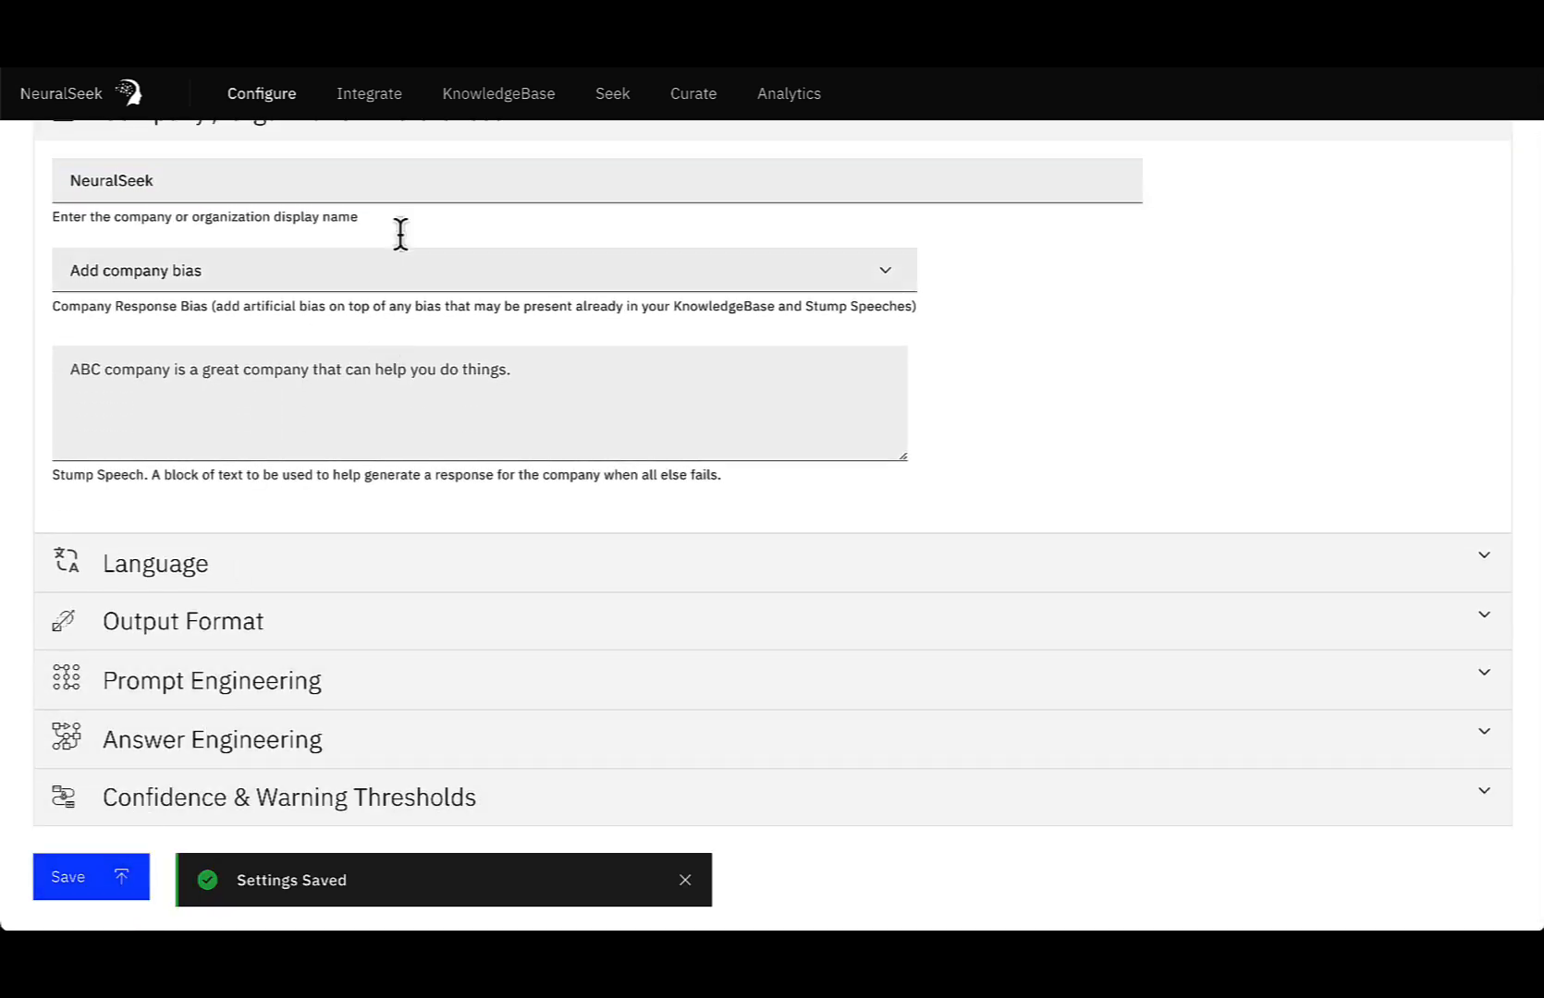
{"action": "left_click", "coordinate": [502, 101]}
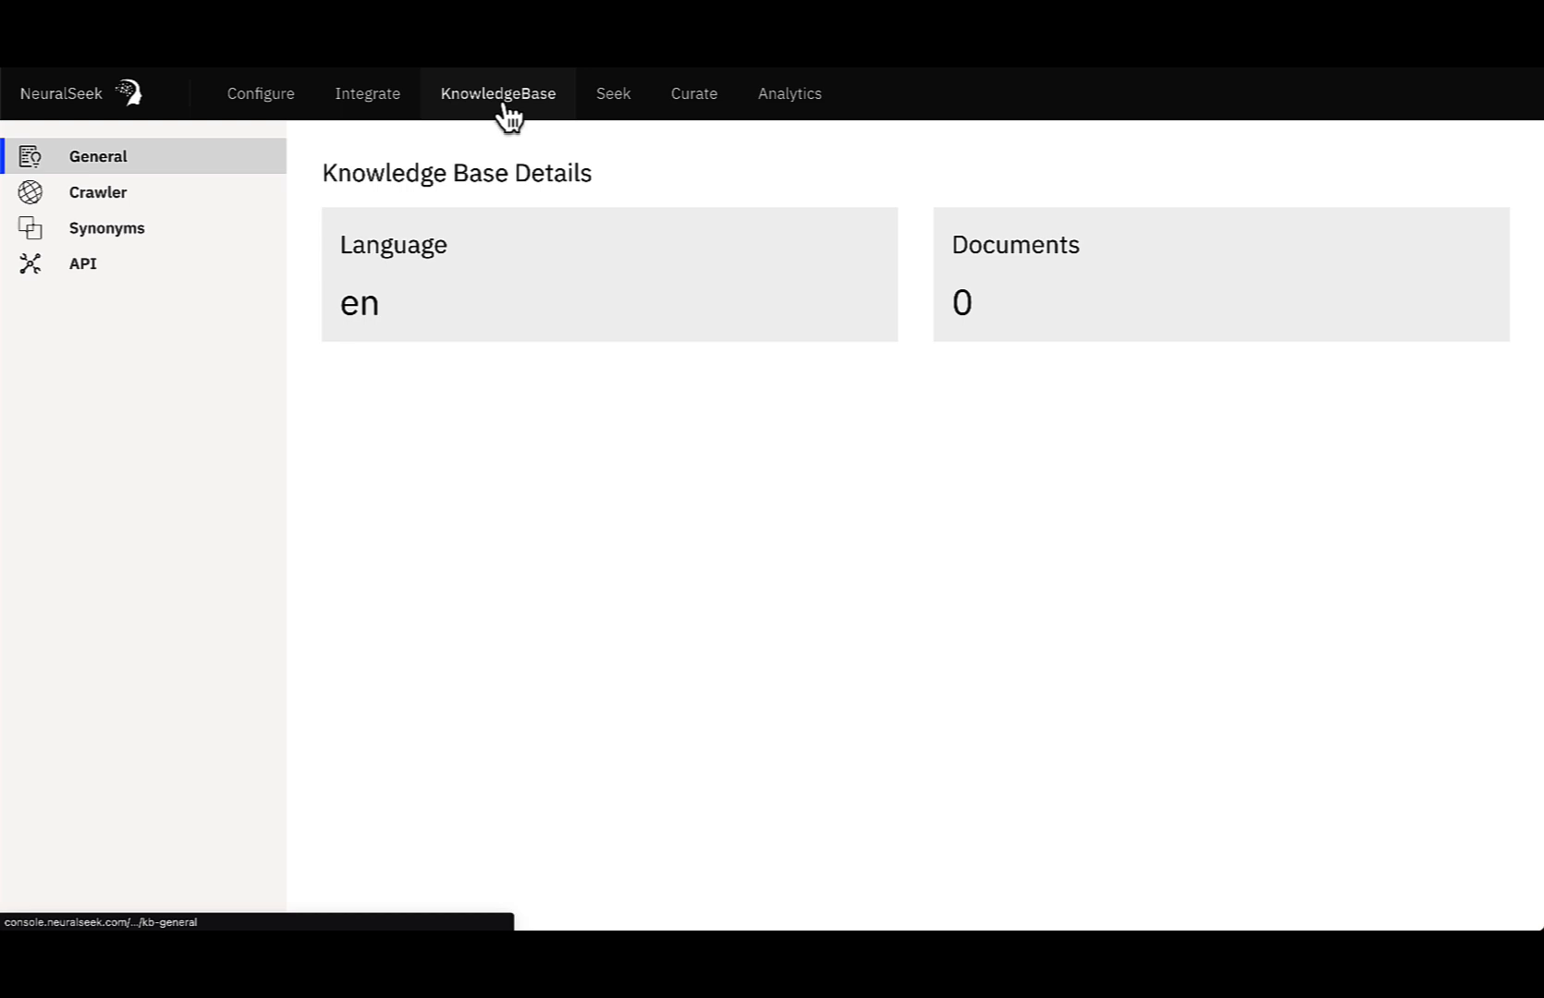
{"action": "left_click", "coordinate": [156, 194]}
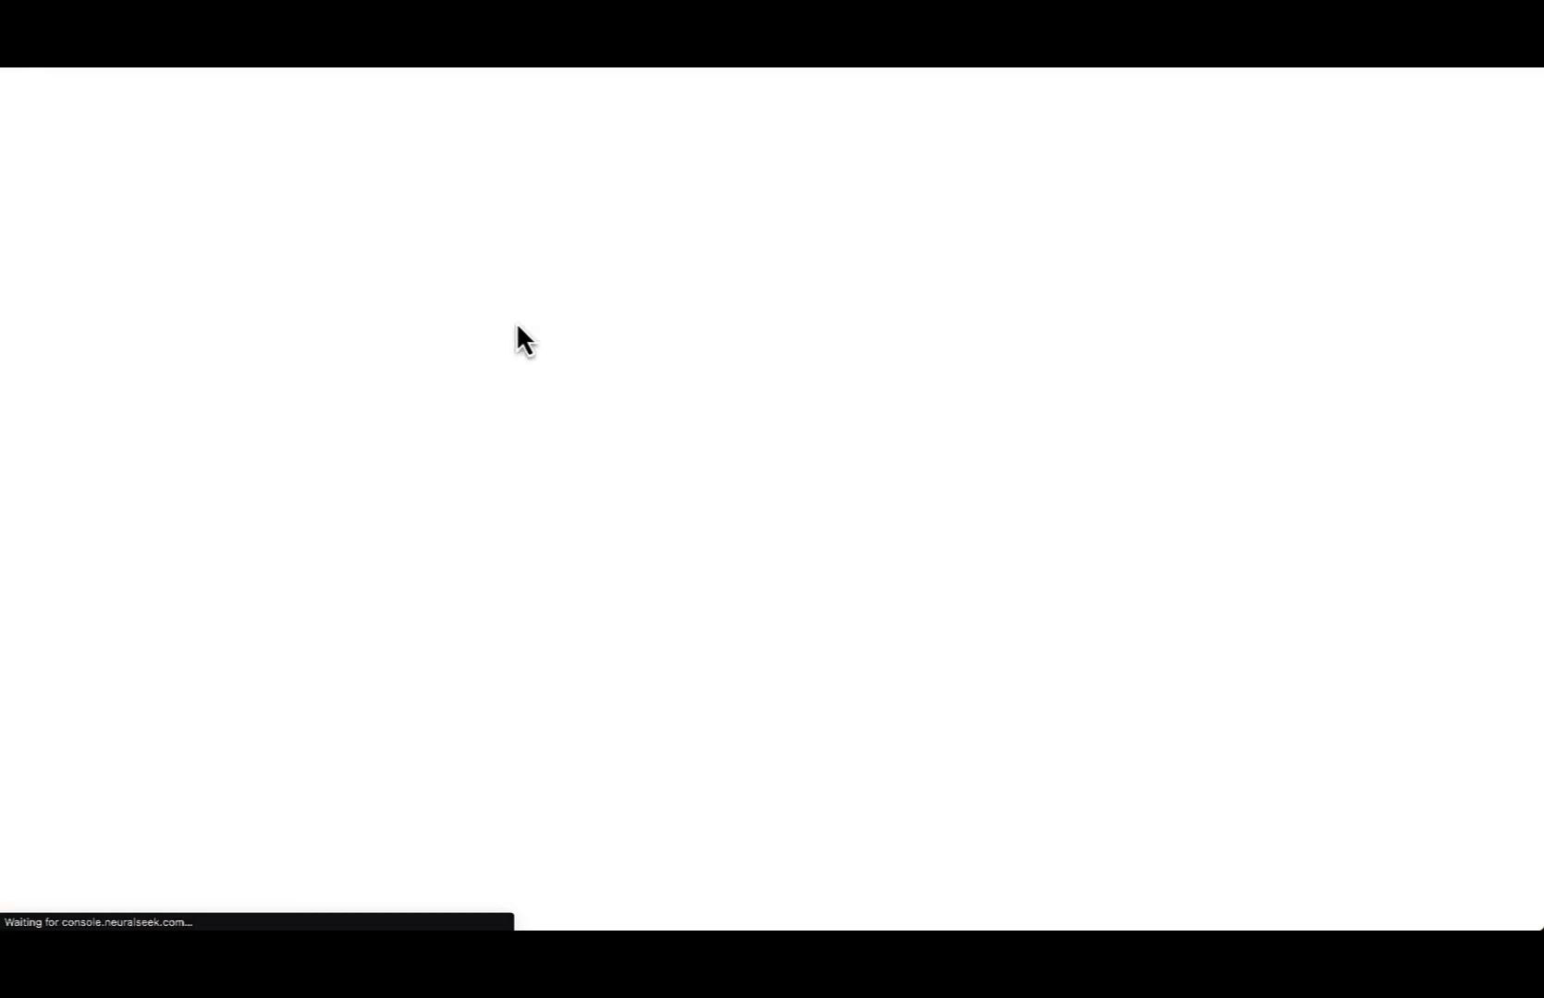
{"action": "left_click", "coordinate": [508, 241]}
{"action": "type", "text": "https://neural"}
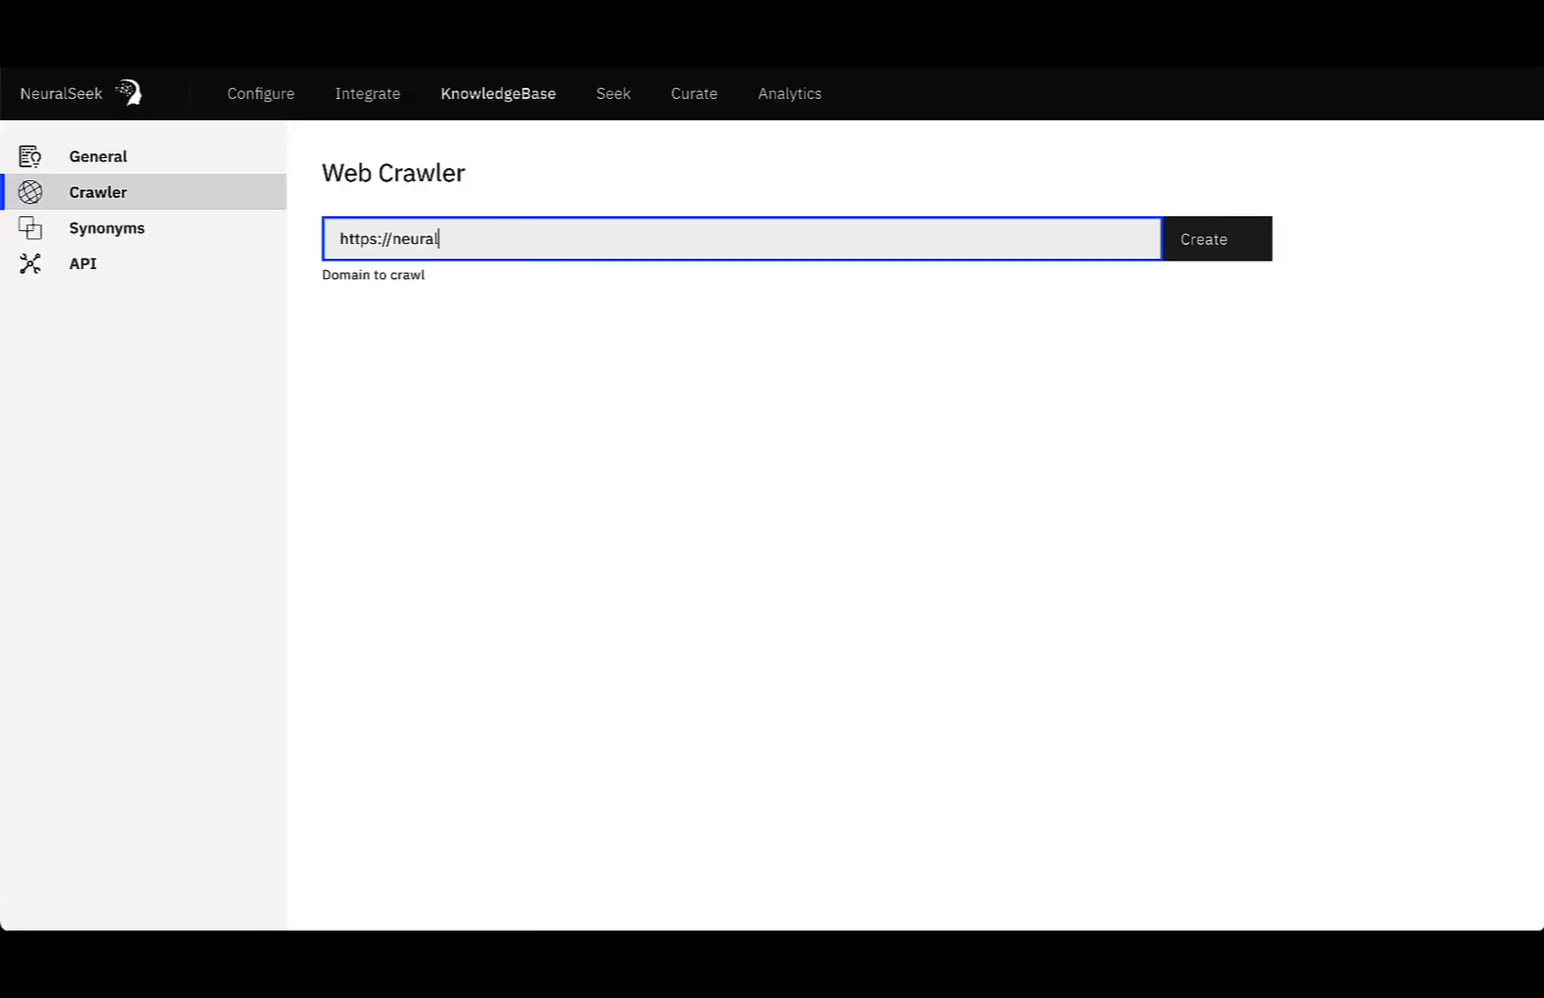
{"action": "type", "text": "seek.com"}
{"action": "left_click", "coordinate": [1190, 246]}
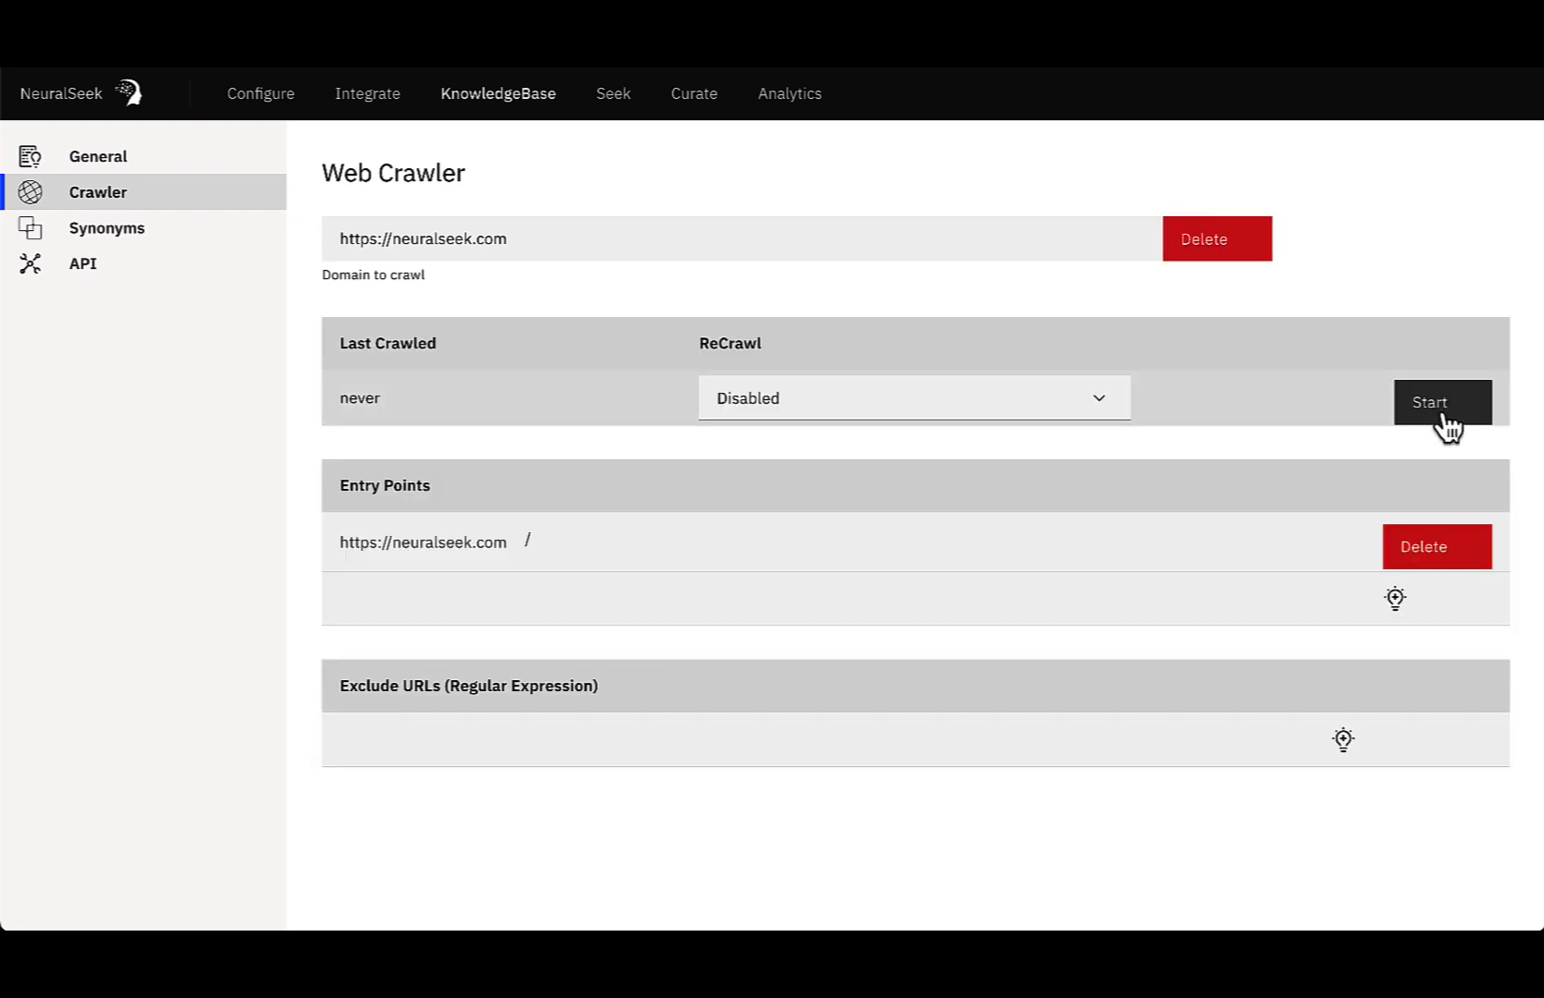
{"action": "left_click", "coordinate": [1442, 404]}
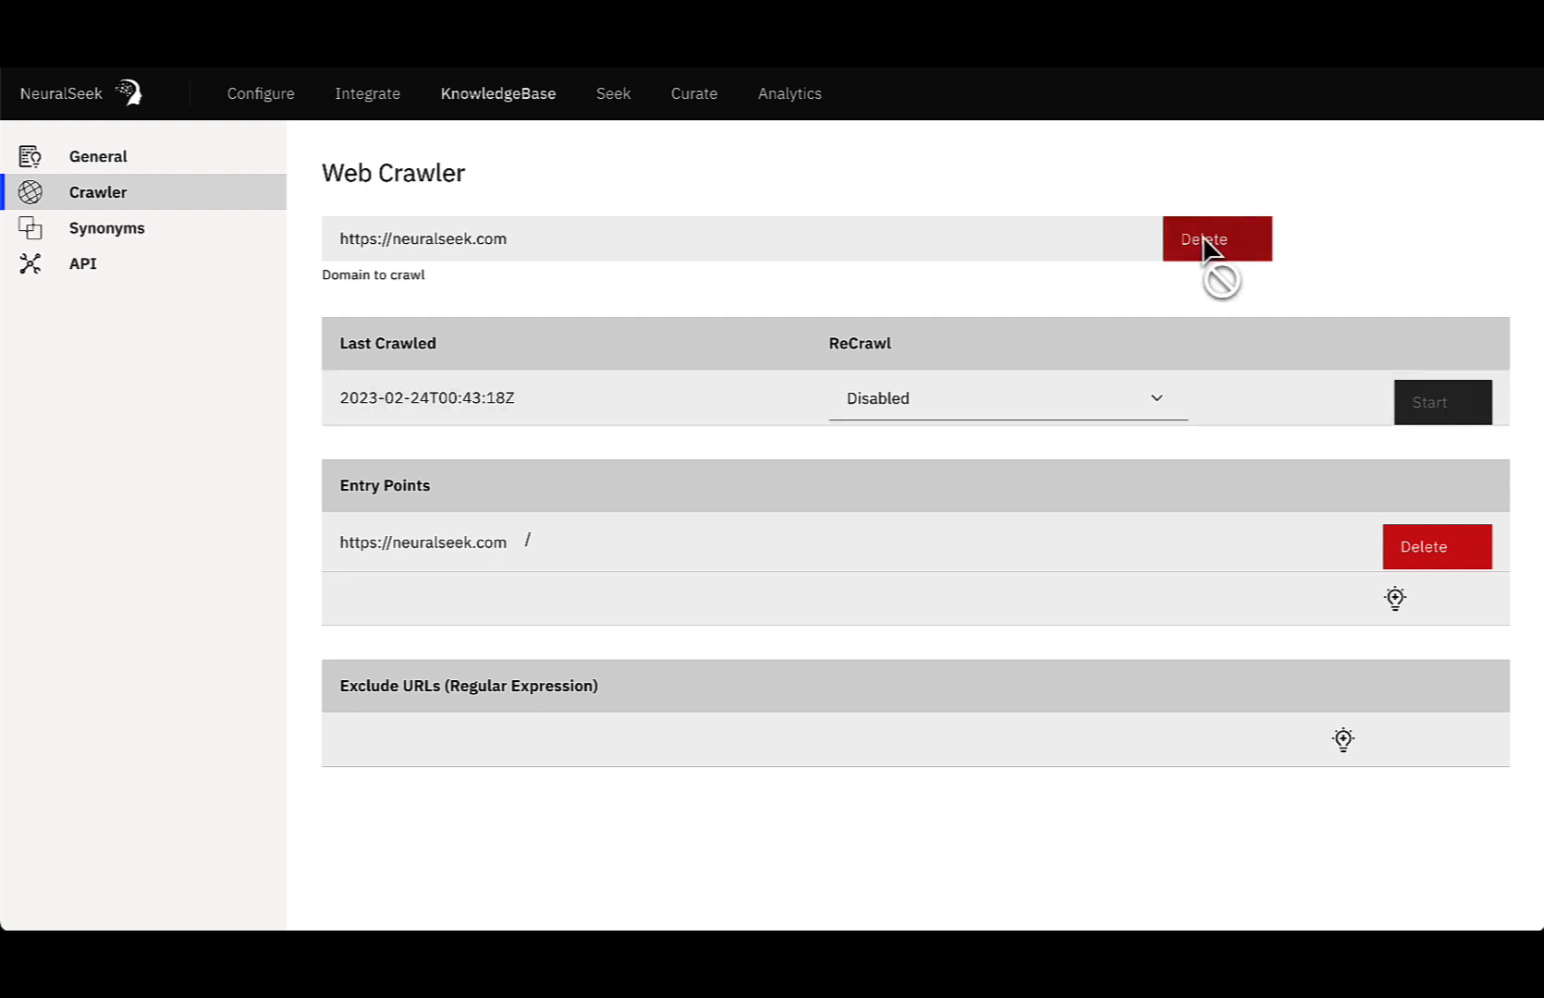
- Test answer generation by seeking an answer to the question "what is neuralseek?"
{"action": "left_click", "coordinate": [611, 96]}
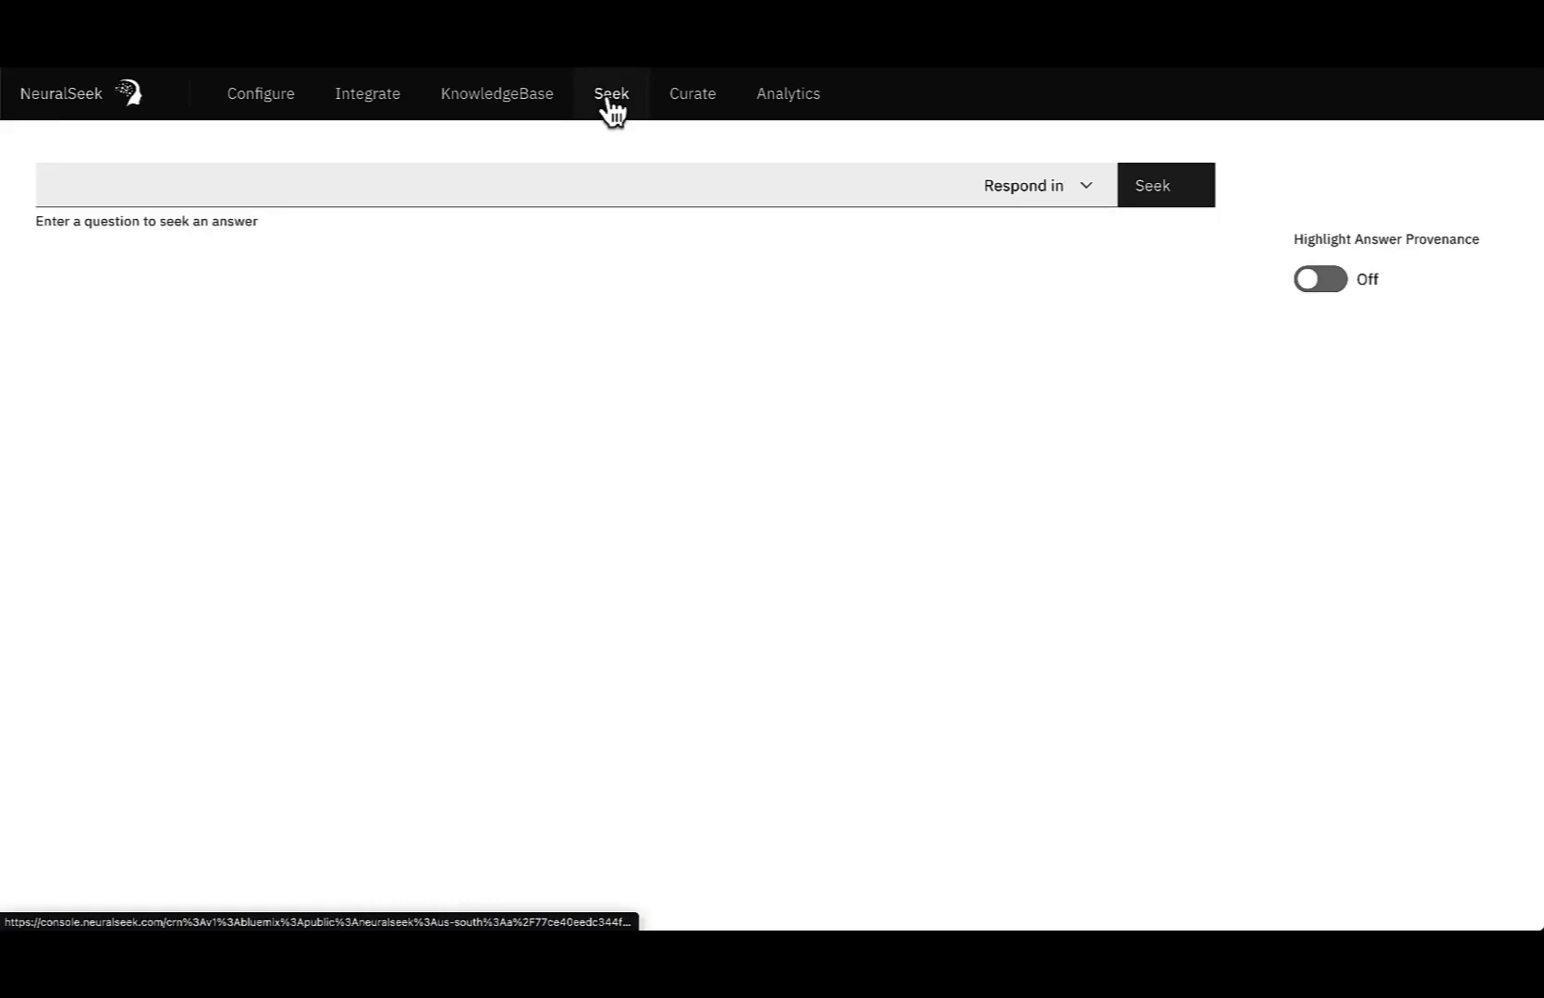
{"action": "left_click", "coordinate": [500, 184]}
{"action": "type", "text": "what is neuralseek?"}
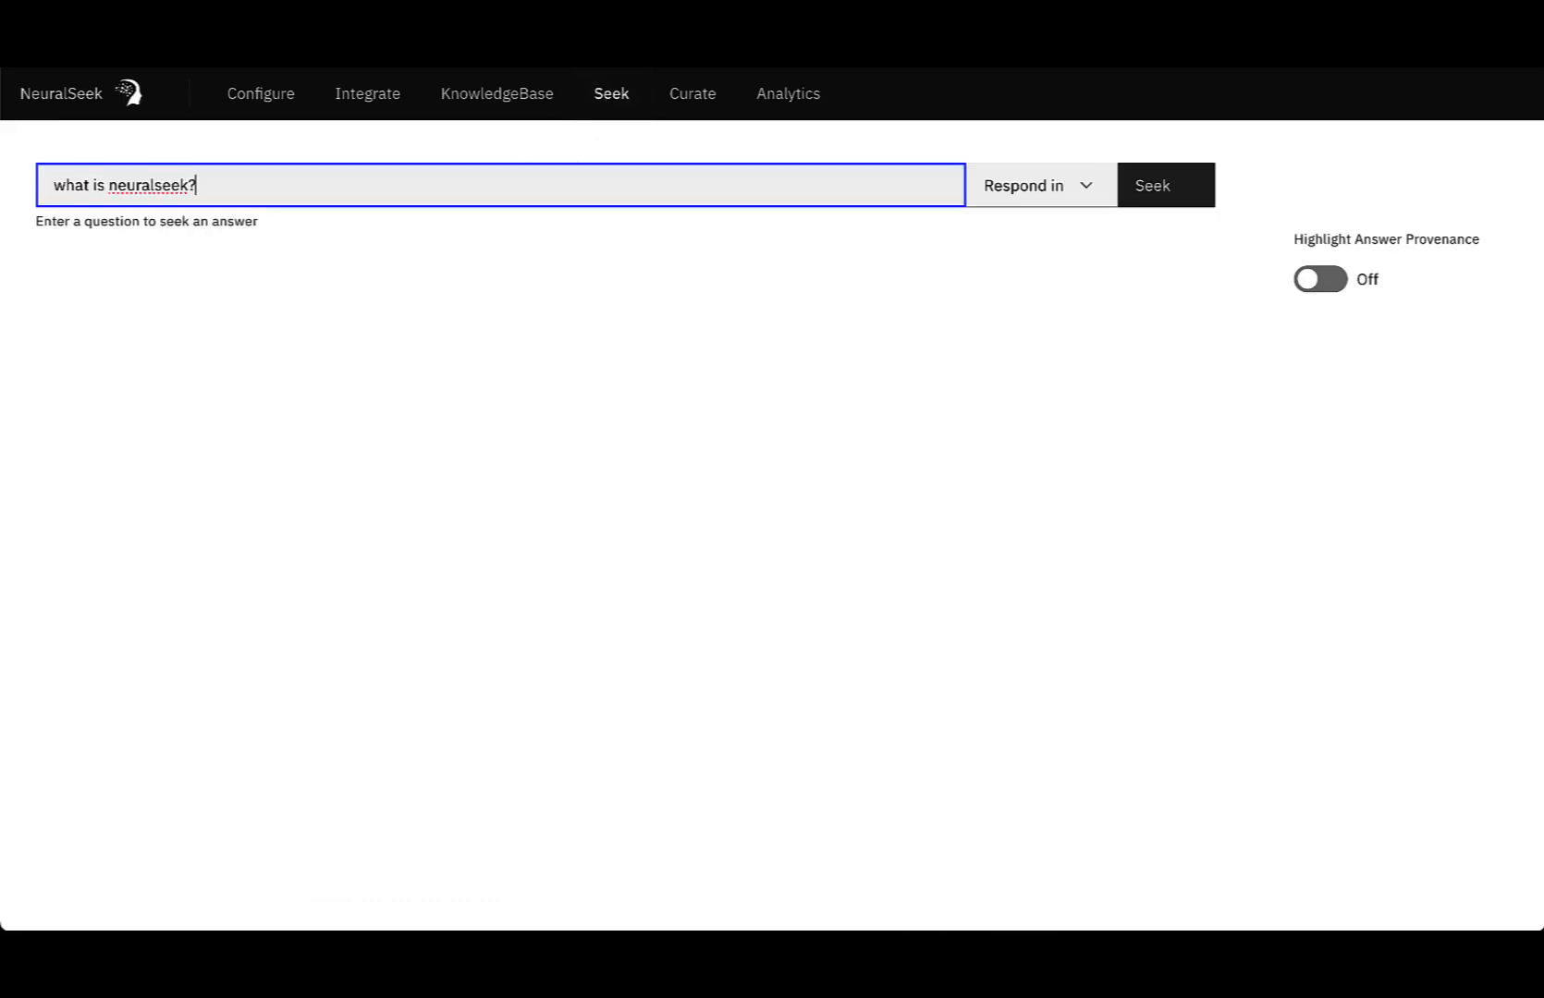
{"action": "key", "text": "Return"}
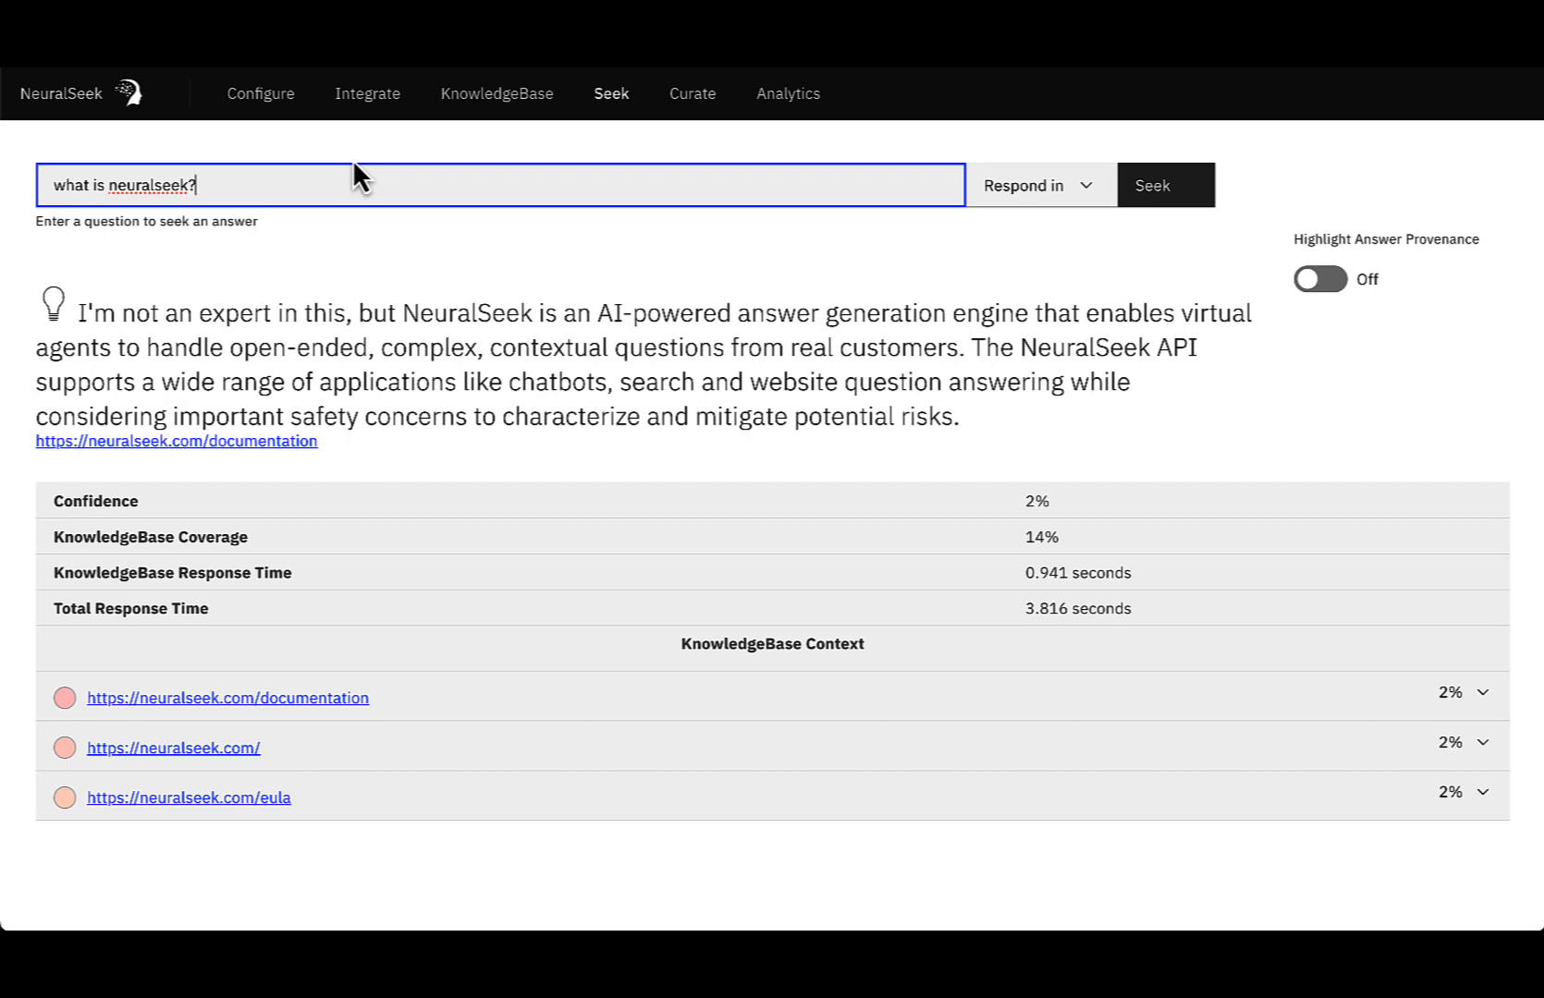
- Download the custom extension OpenAPI file from the integration instructions and copy the API key
{"action": "left_click", "coordinate": [374, 118]}
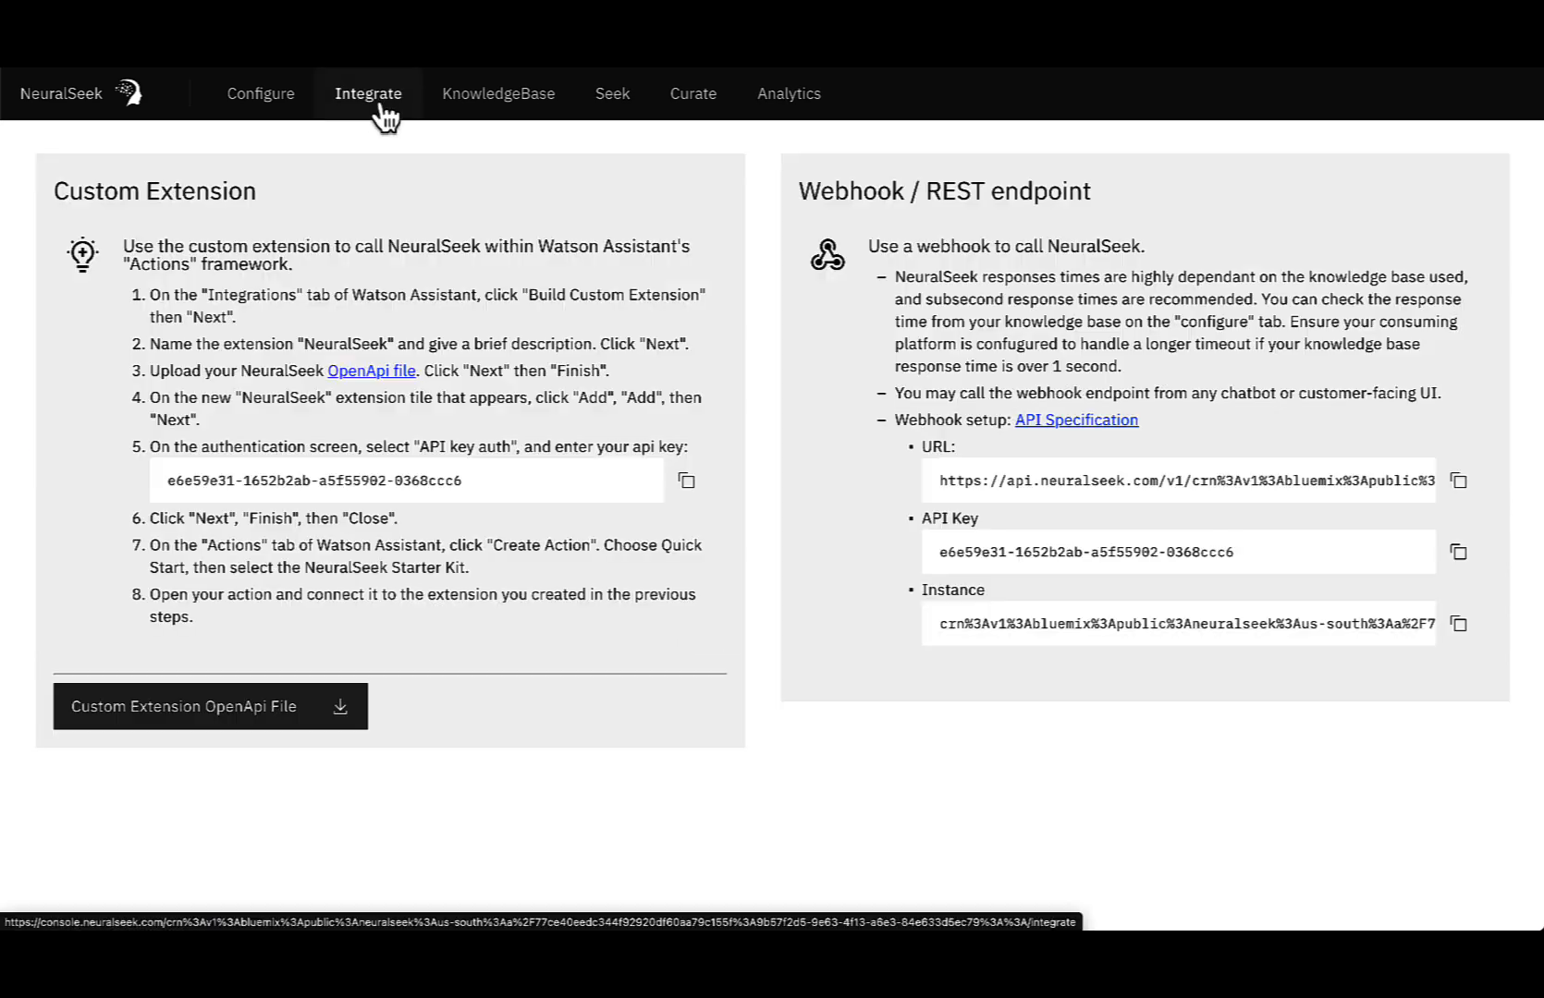
{"action": "left_click", "coordinate": [301, 705]}
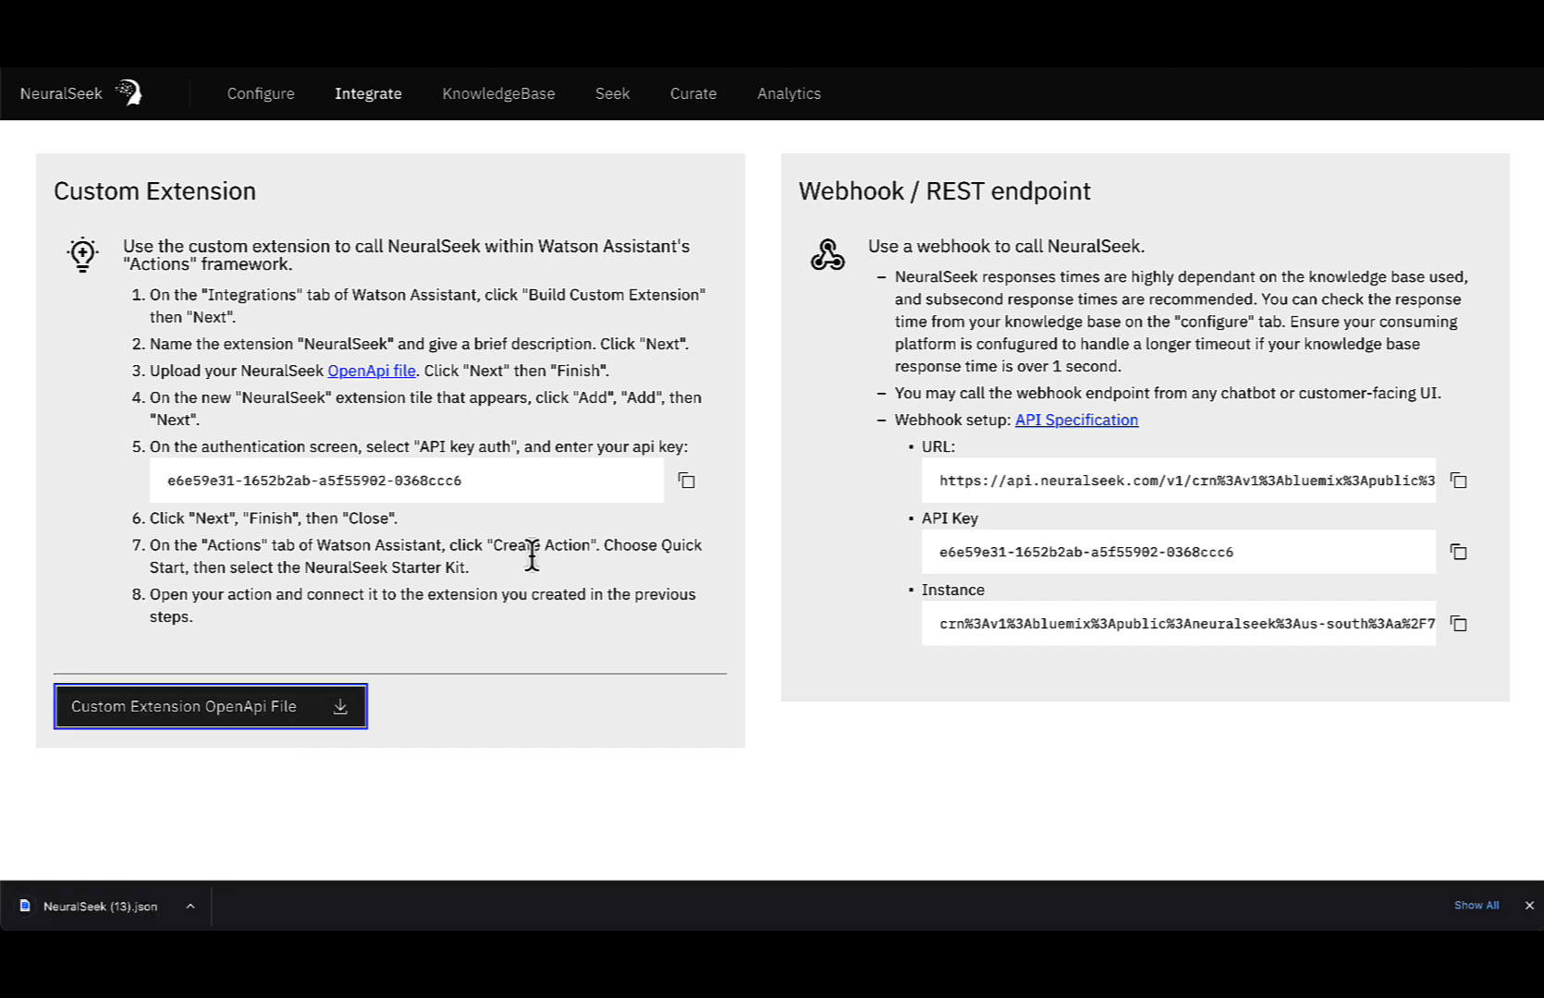
{"action": "left_click", "coordinate": [687, 486]}
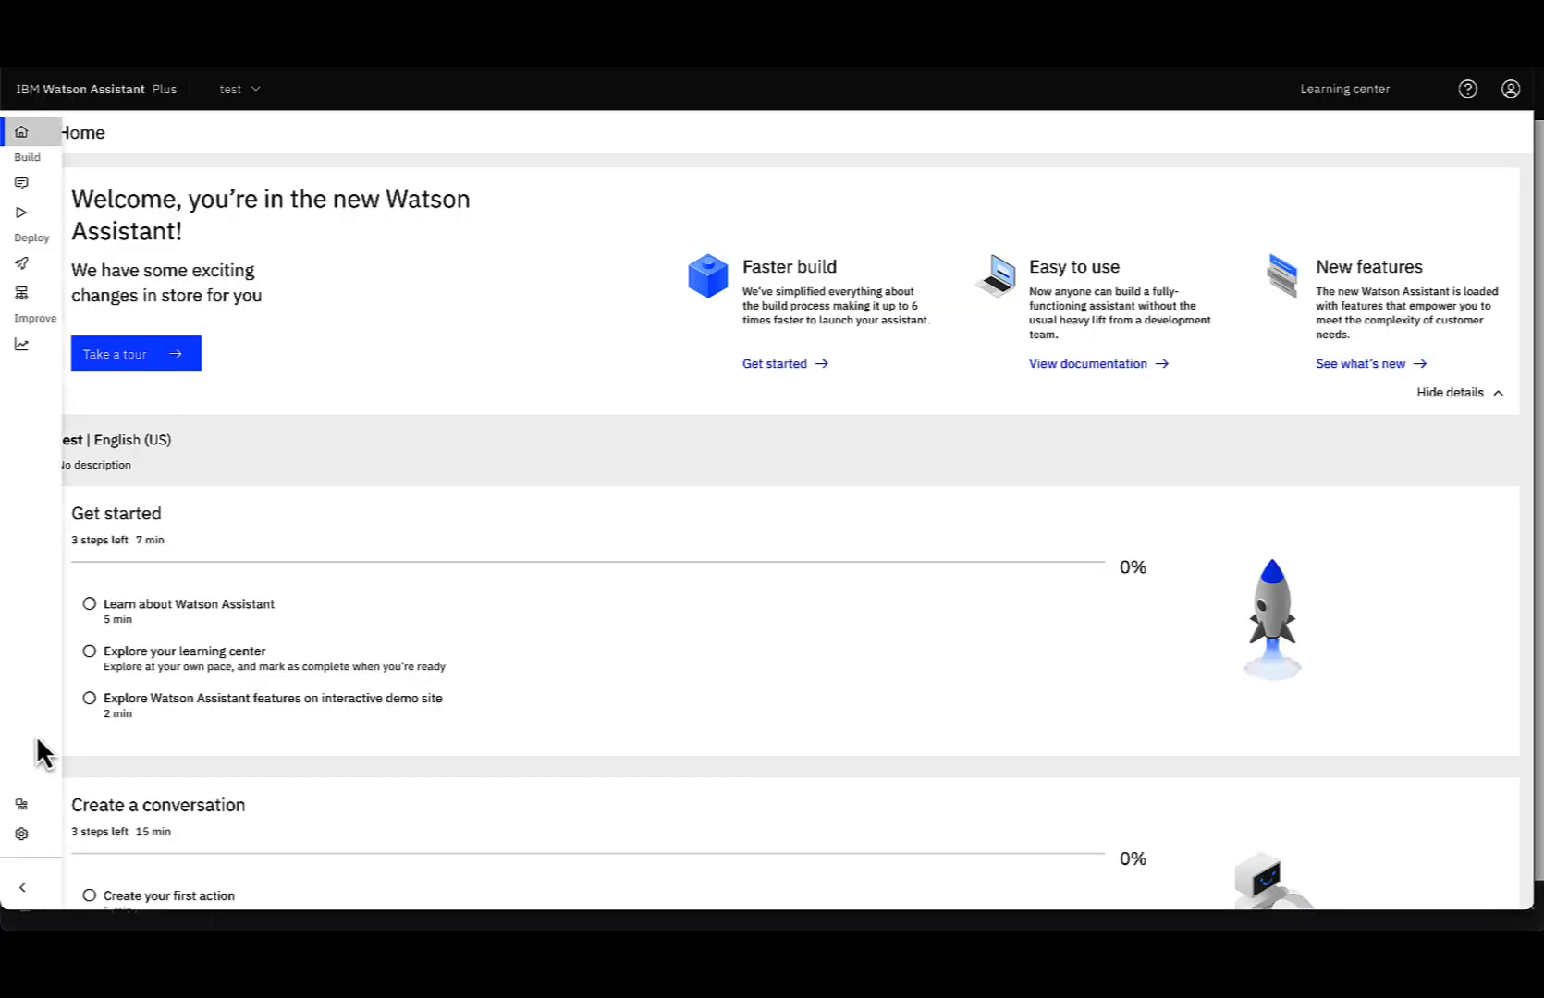
- Switch to Watson Assistant and start building a custom extension with both its name and description set to NeuralSeek
{"action": "left_click", "coordinate": [26, 808]}
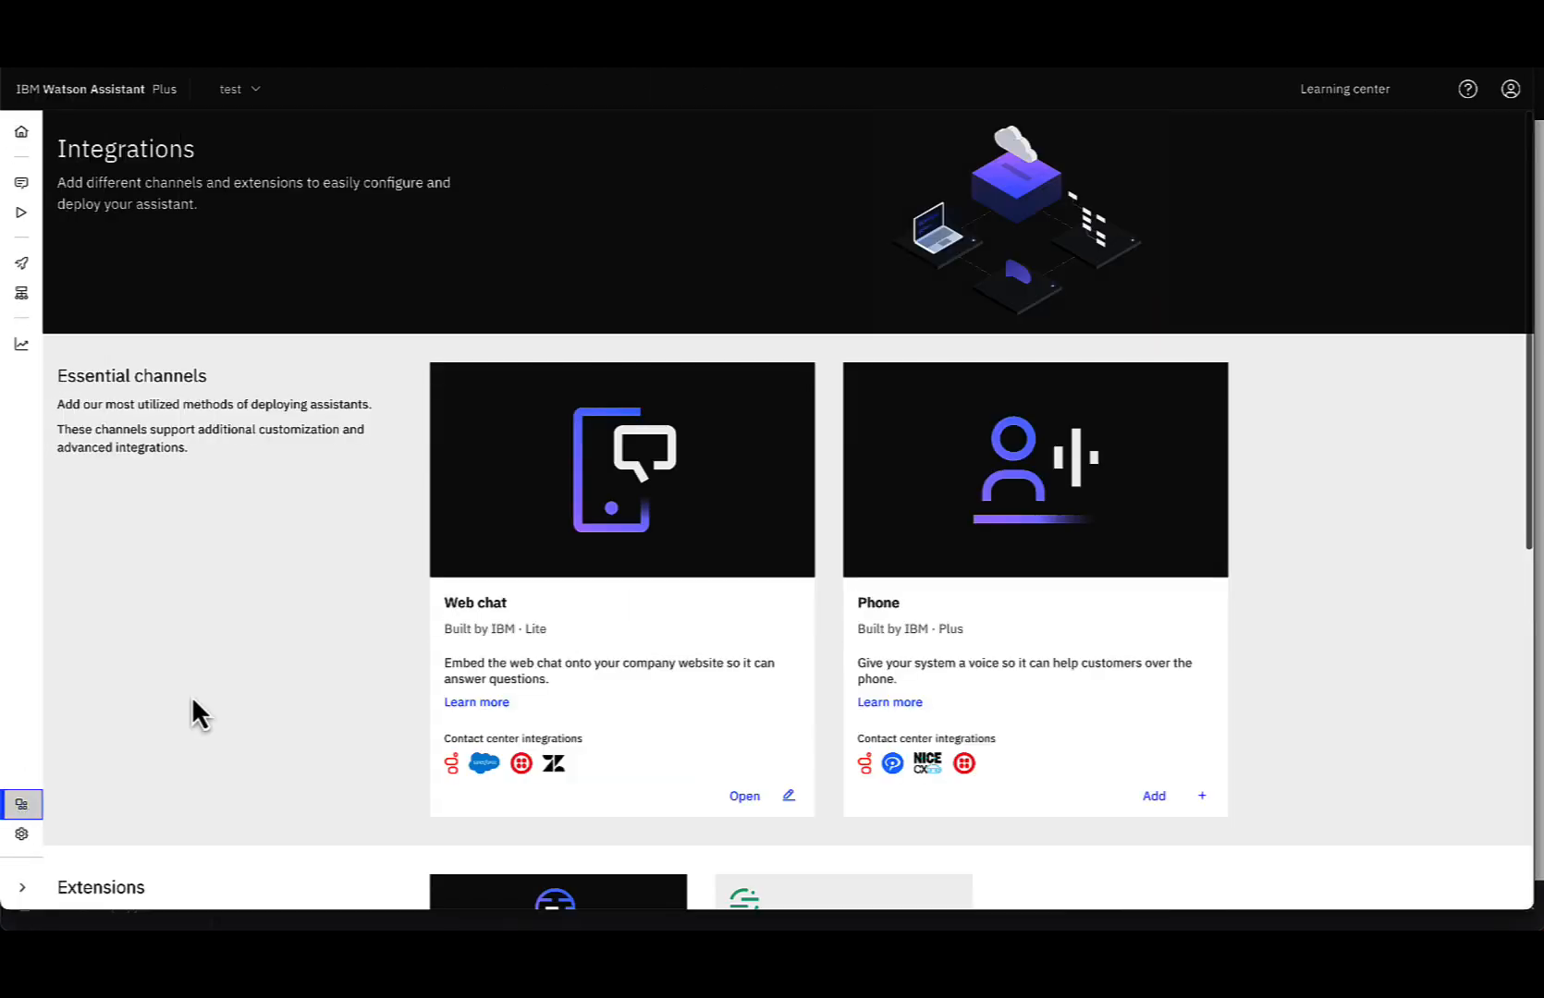
{"action": "scroll", "coordinate": [191, 695], "scroll_direction": "down", "scroll_amount": 4}
{"action": "left_click", "coordinate": [180, 475]}
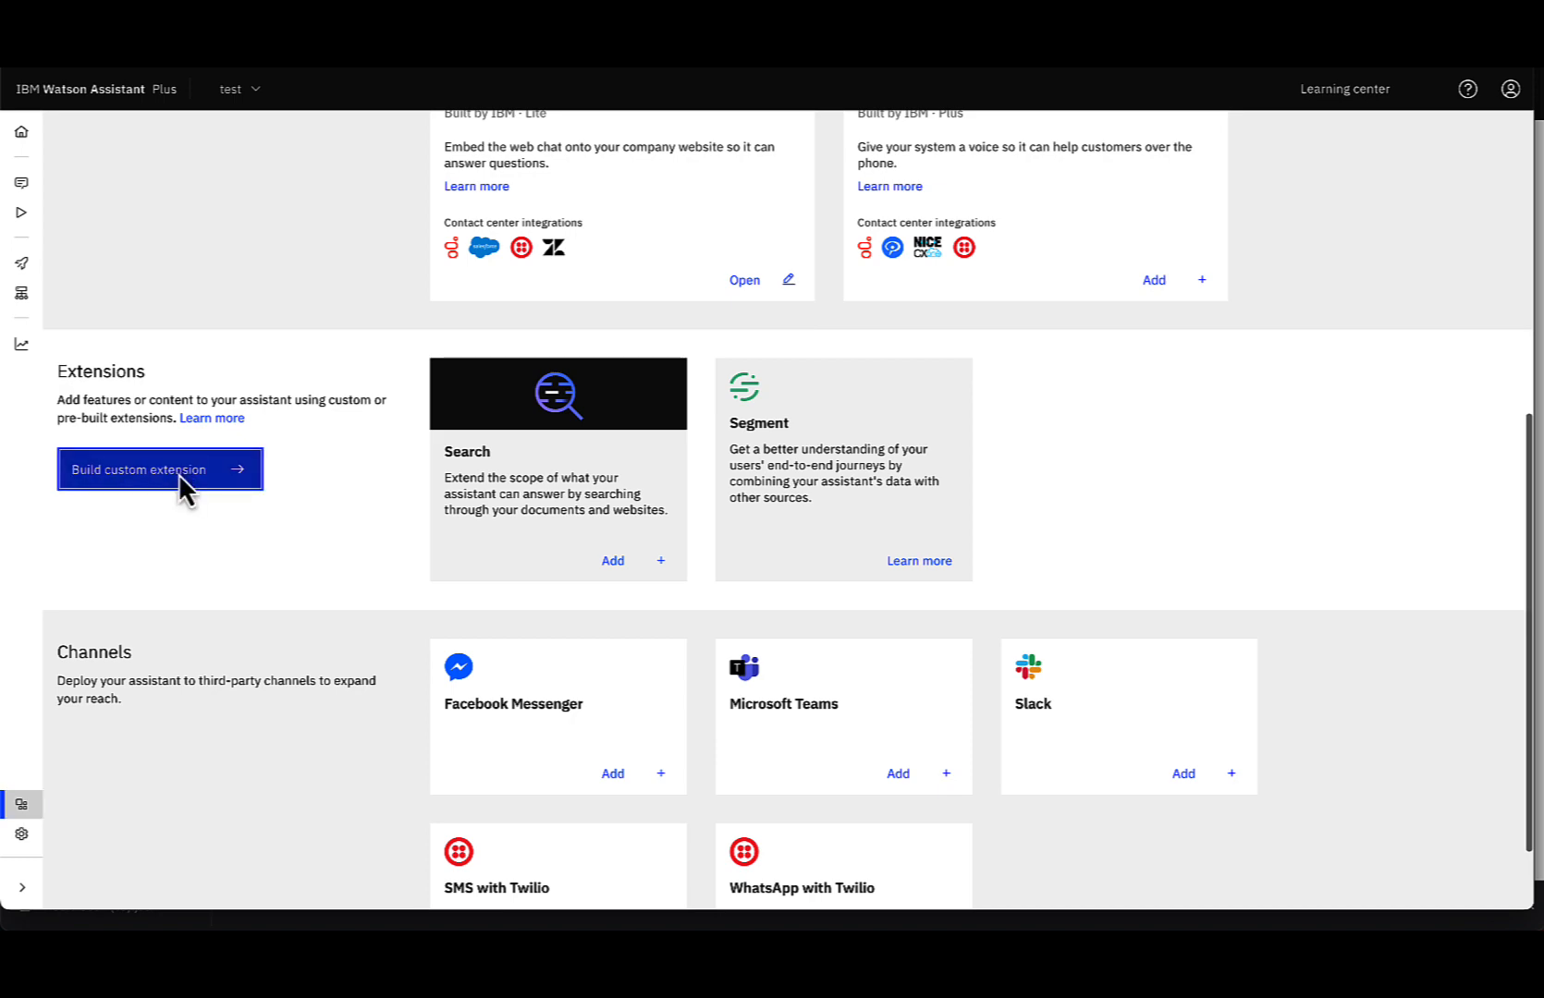
{"action": "left_click", "coordinate": [412, 425]}
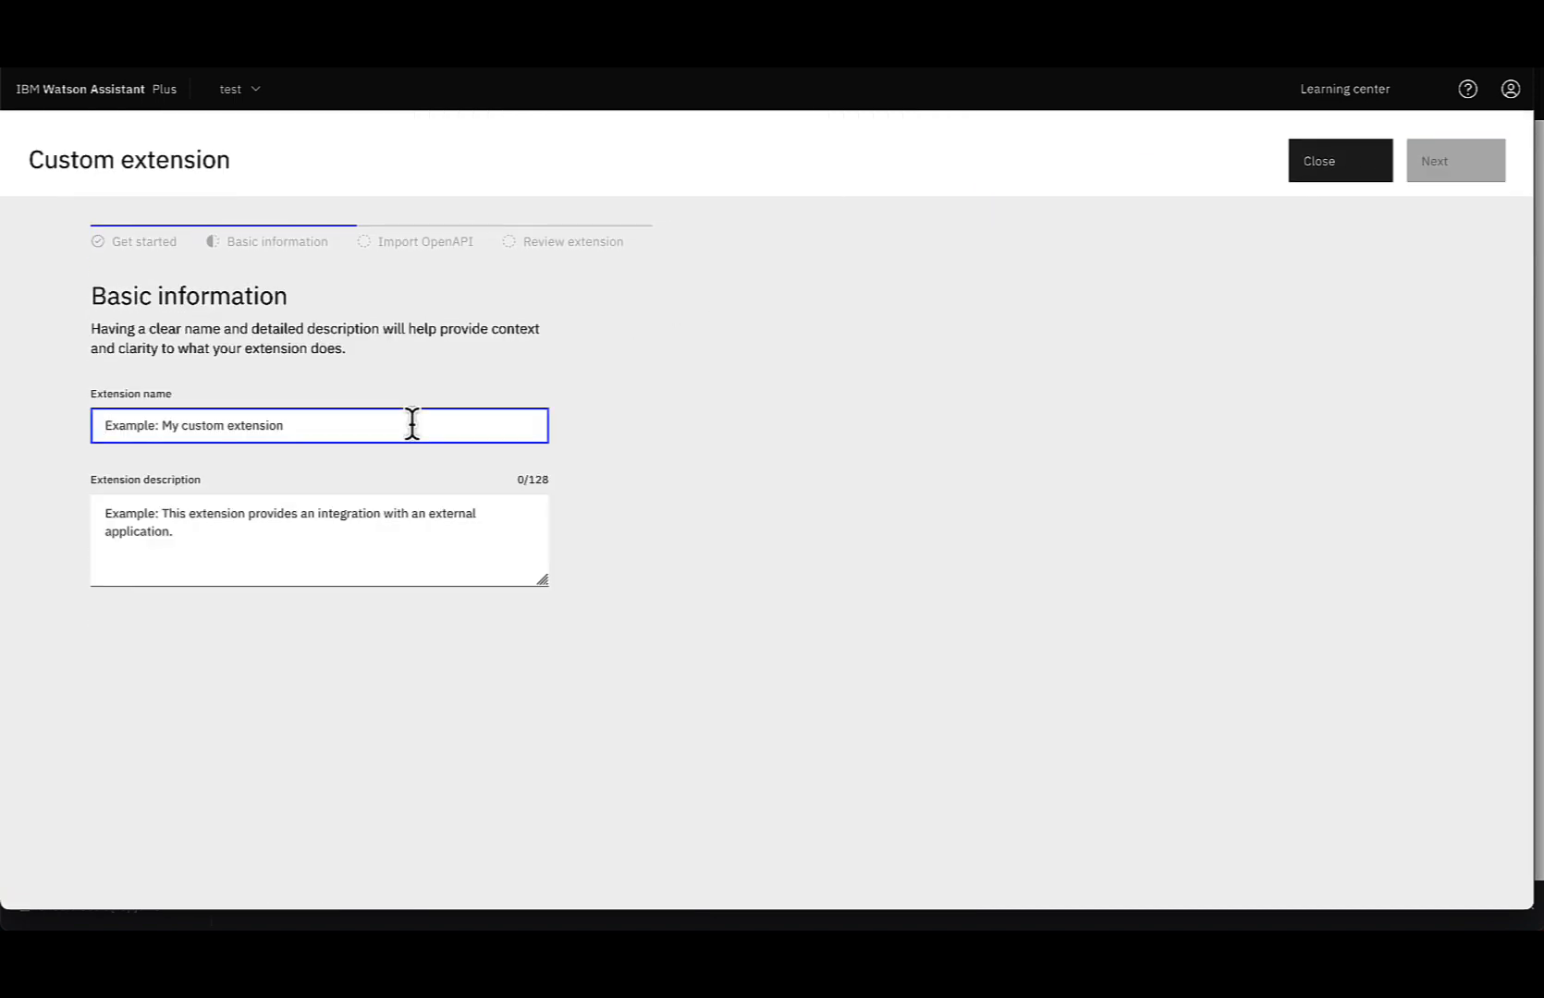
{"action": "type", "text": "NeuralSeek"}
{"action": "left_click", "coordinate": [385, 556]}
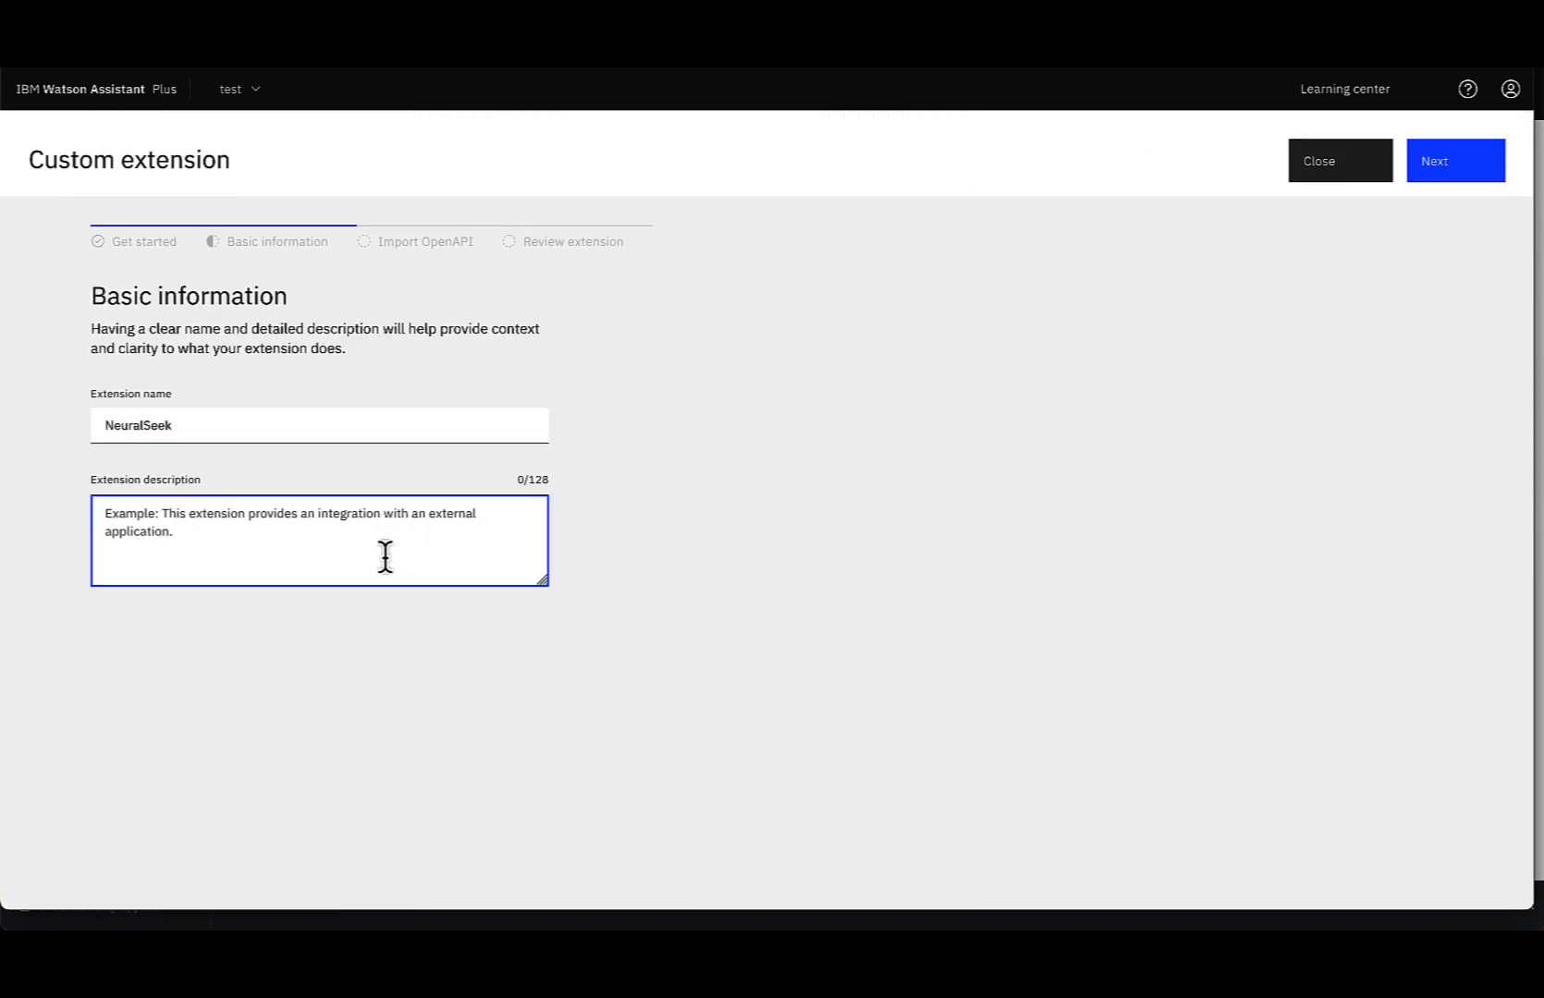
{"action": "type", "text": "NeuralSeek"}
{"action": "left_click", "coordinate": [1456, 161]}
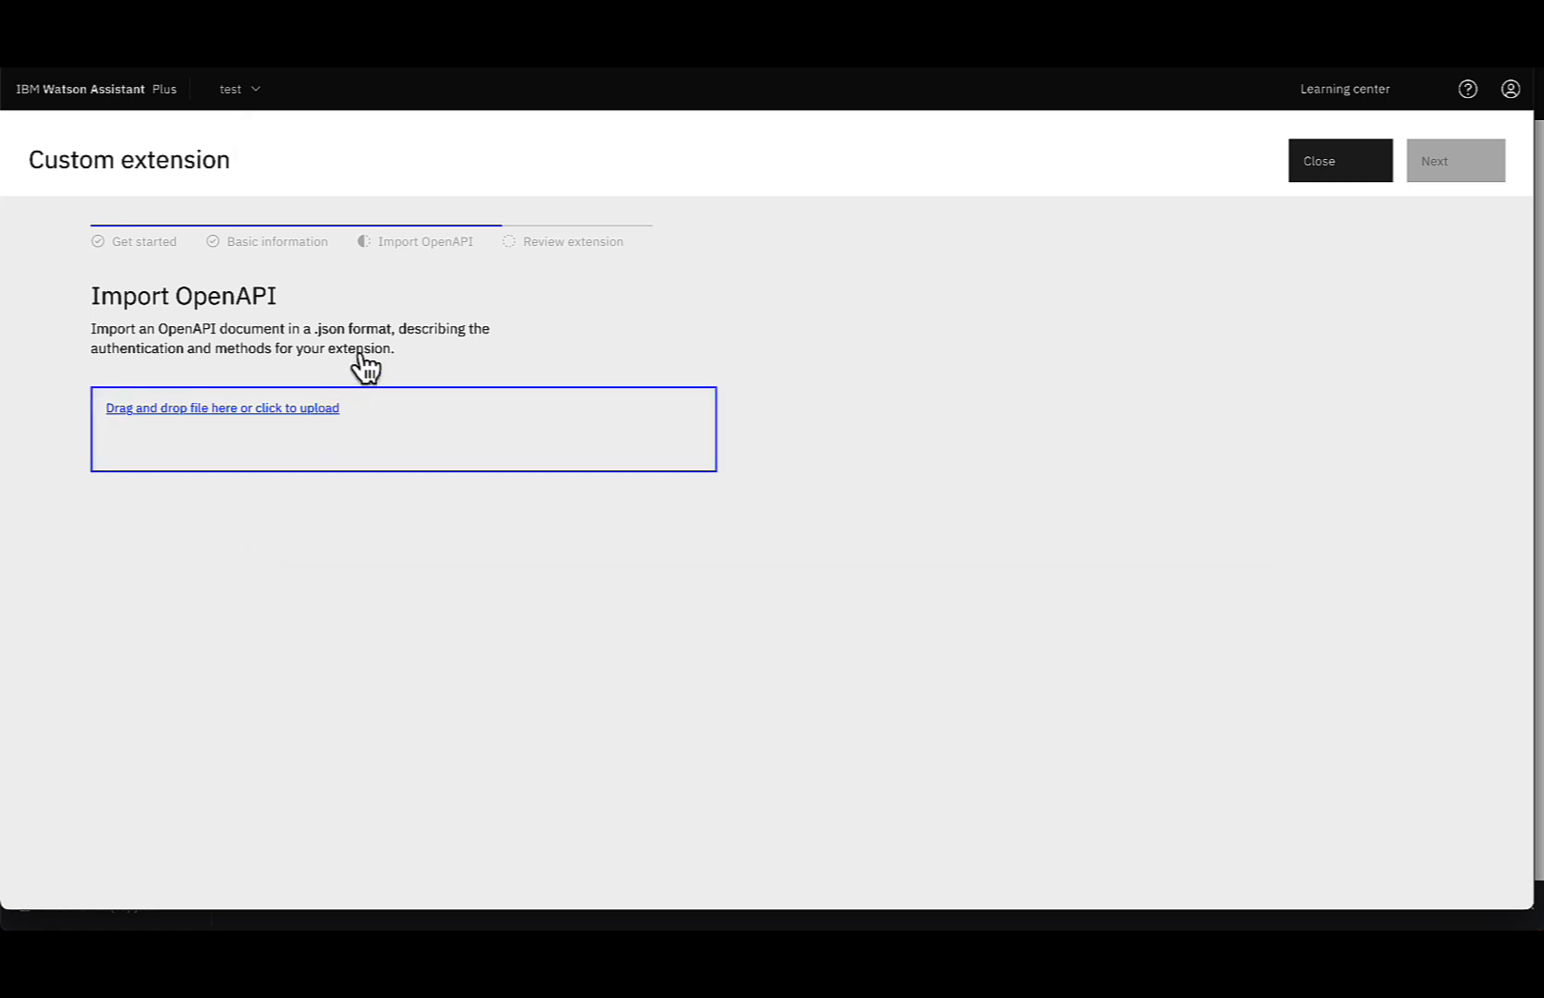
- Import the downloaded NeuralSeek OpenAPI JSON file into the custom extension and finish building it
{"action": "left_click", "coordinate": [365, 412]}
{"action": "left_click", "coordinate": [483, 229]}
{"action": "left_click", "coordinate": [1225, 482]}
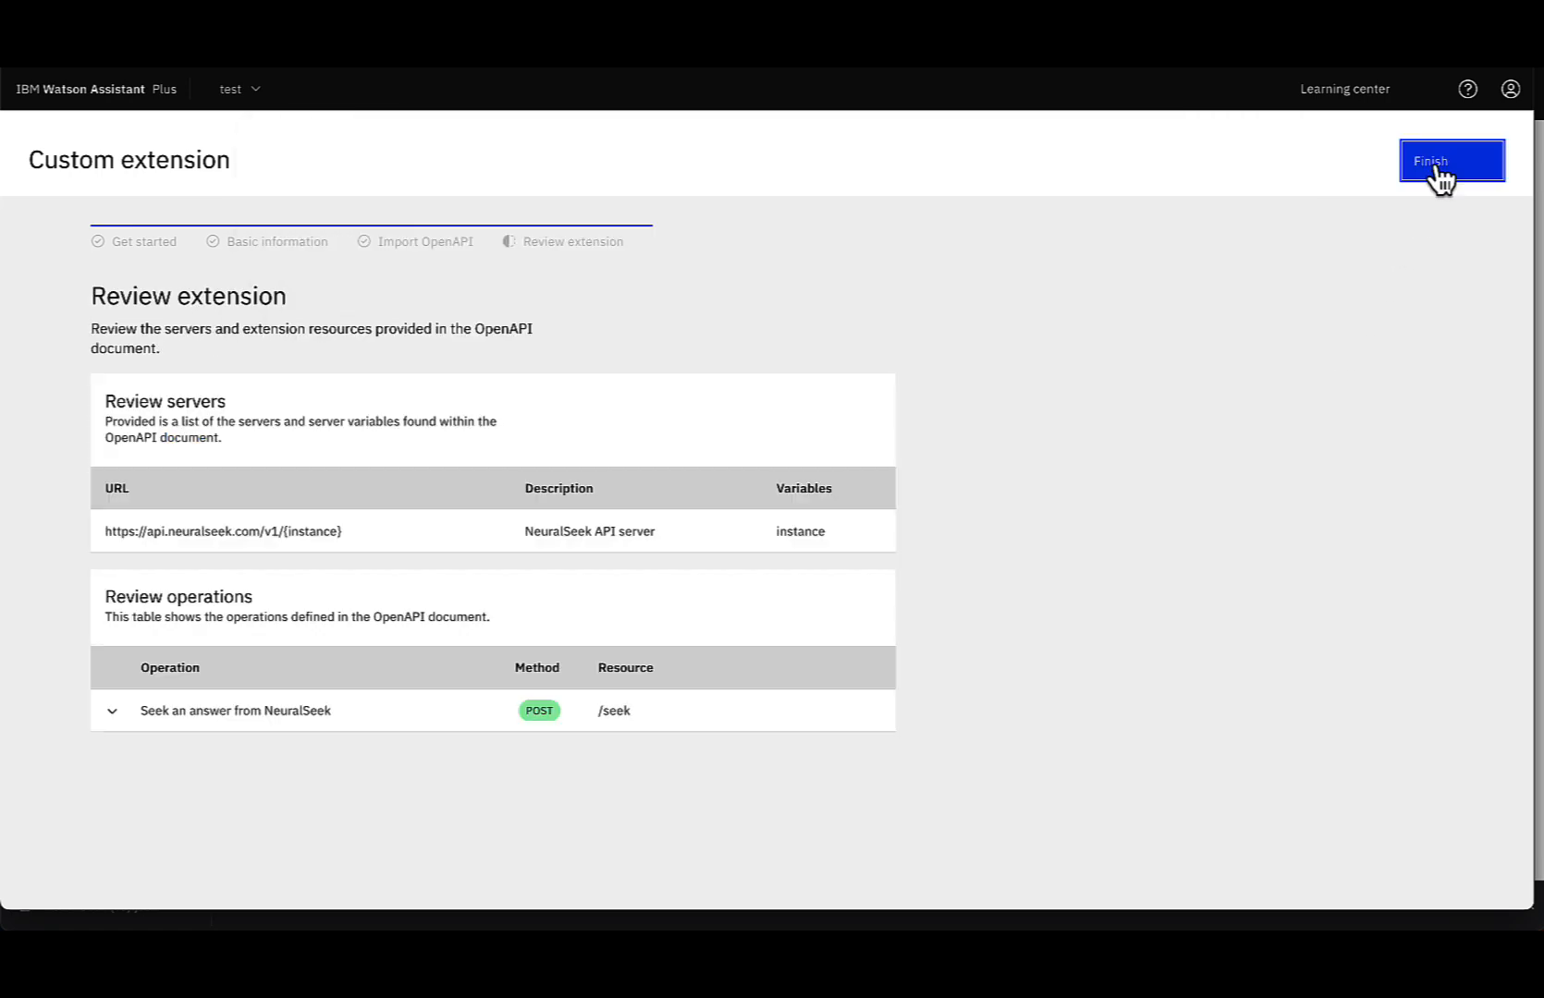
{"action": "left_click", "coordinate": [1438, 171]}
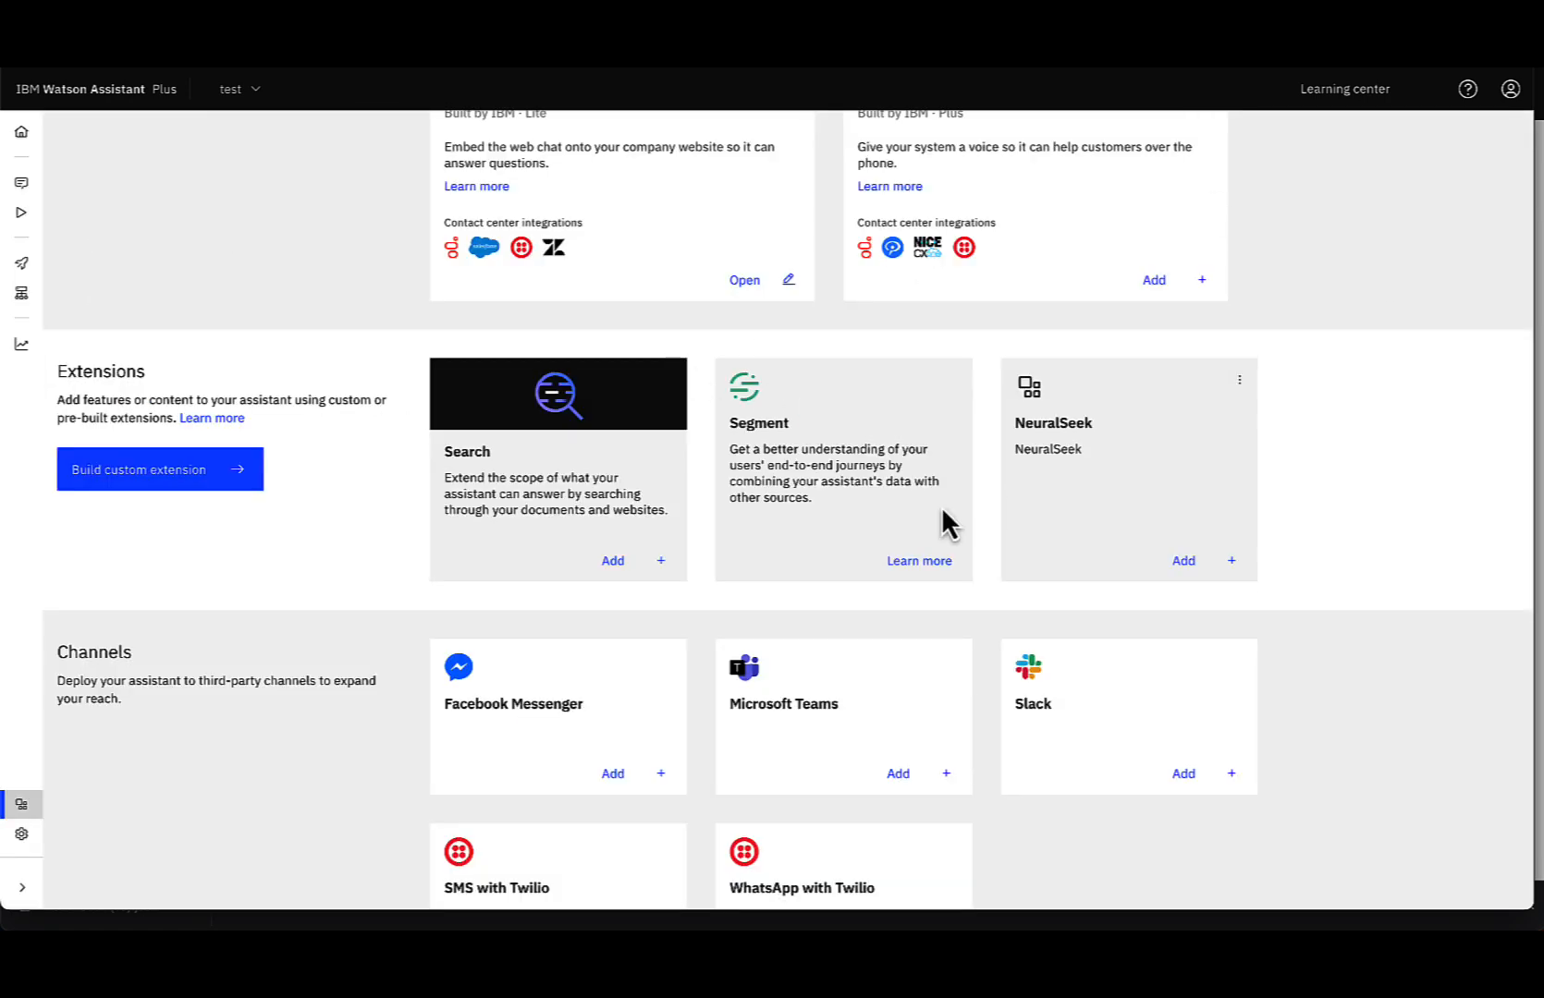
- Add the NeuralSeek extension to the assistant using API key auth, paste the API key, and finish its setup
{"action": "left_click", "coordinate": [1176, 560]}
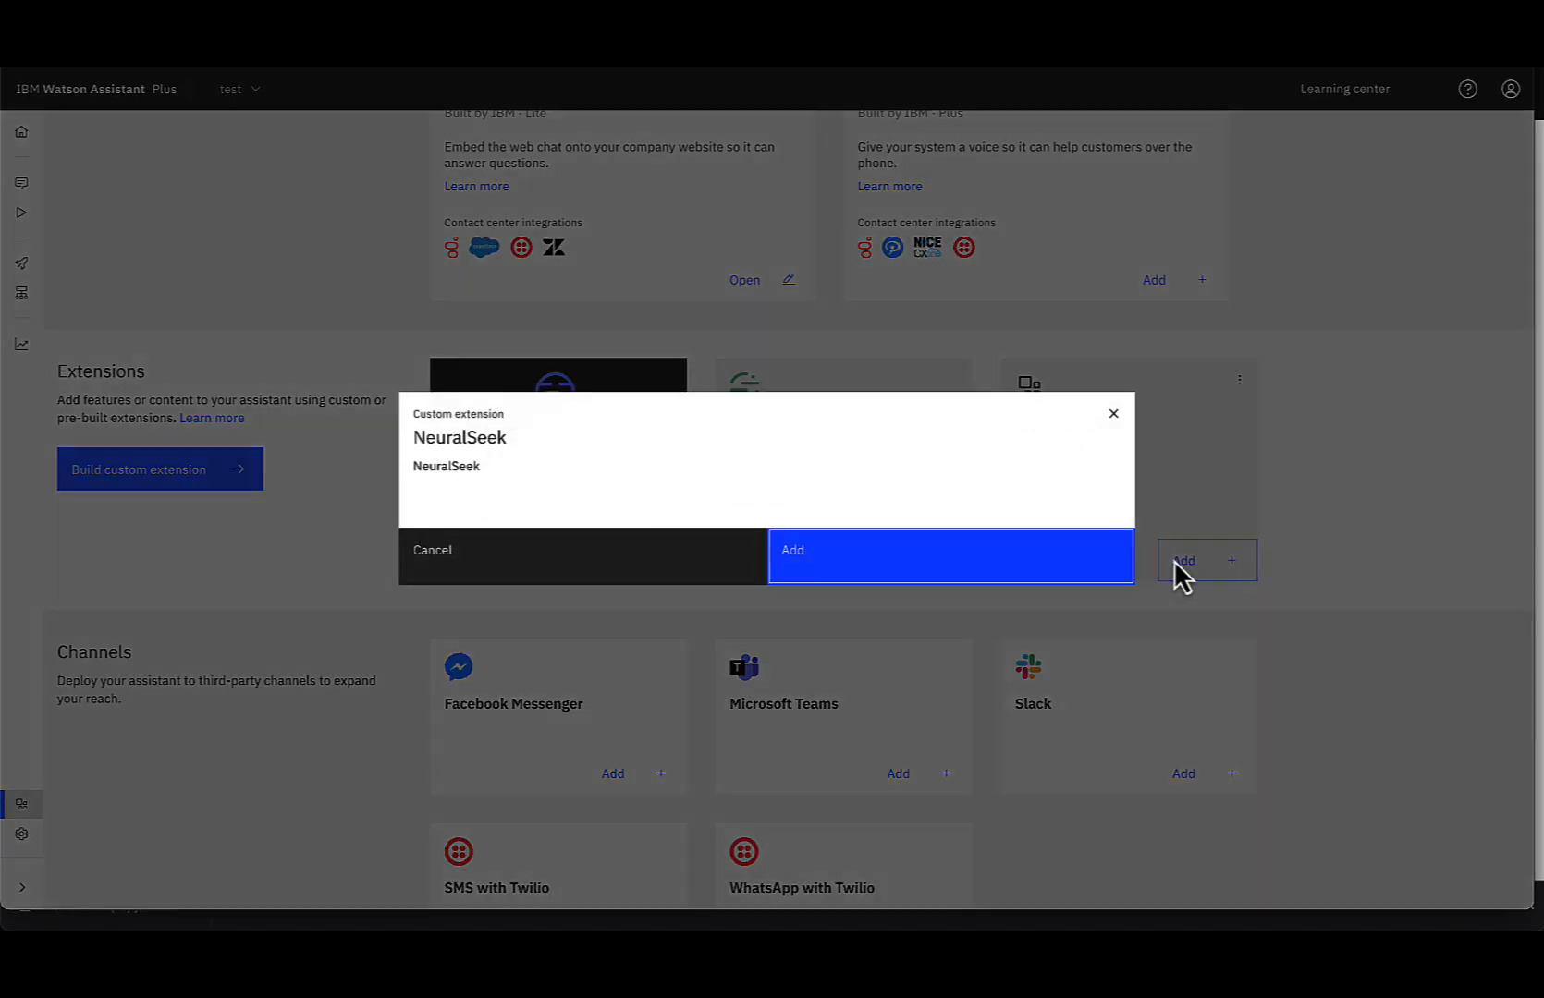
{"action": "left_click", "coordinate": [922, 560]}
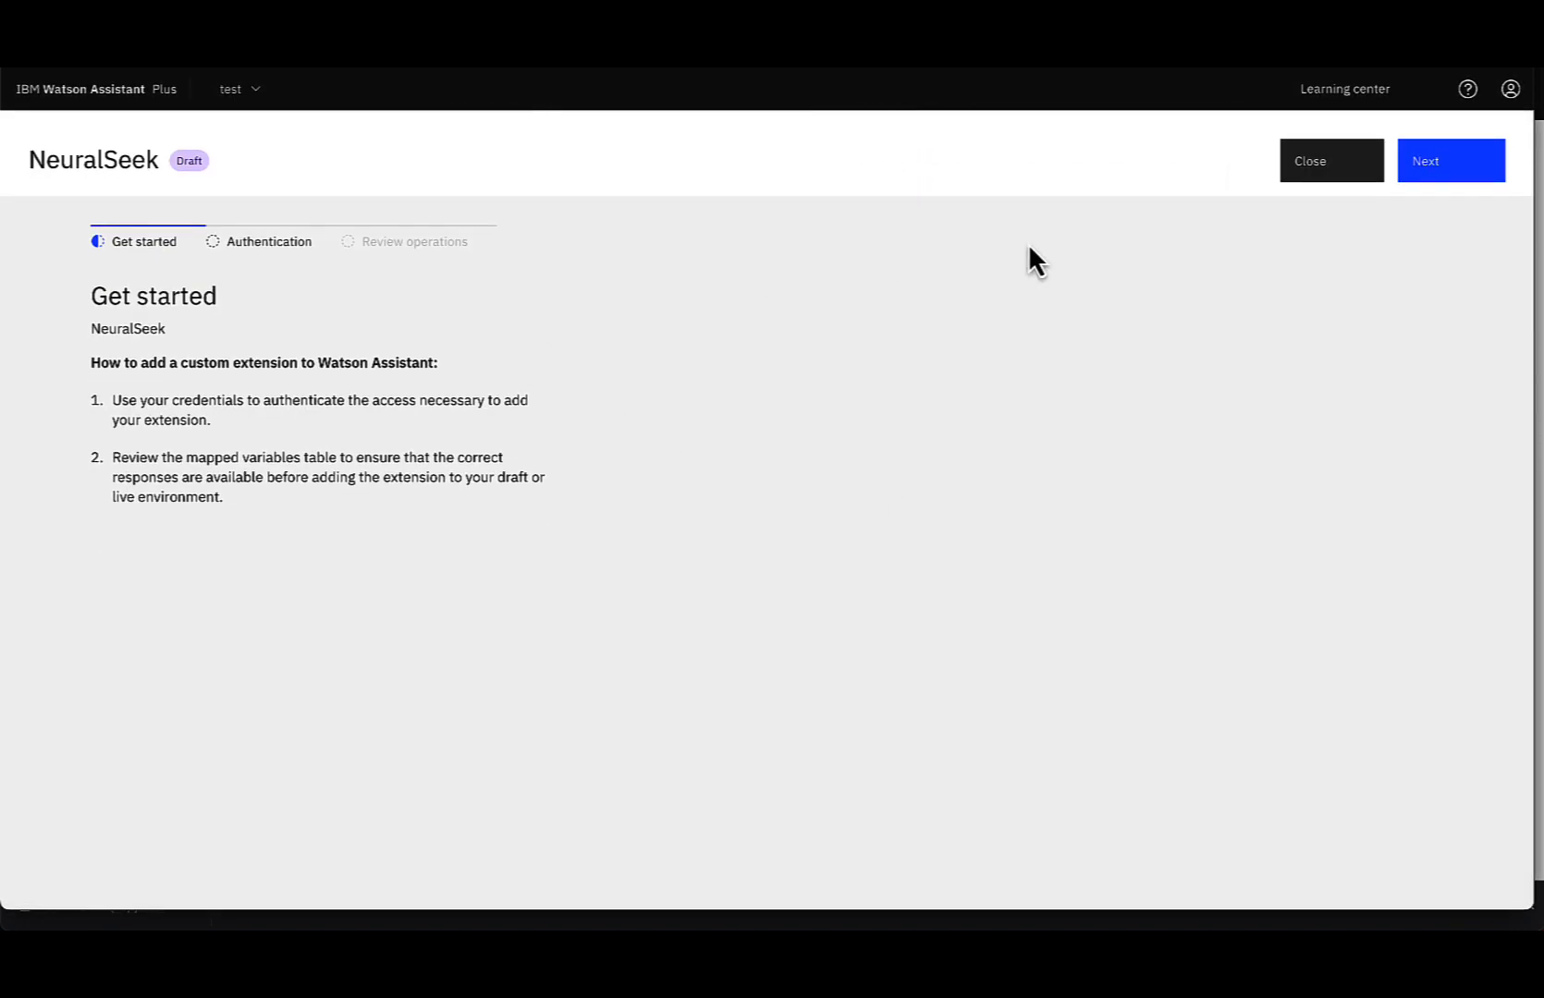
{"action": "left_click", "coordinate": [1448, 168]}
{"action": "left_click", "coordinate": [531, 421]}
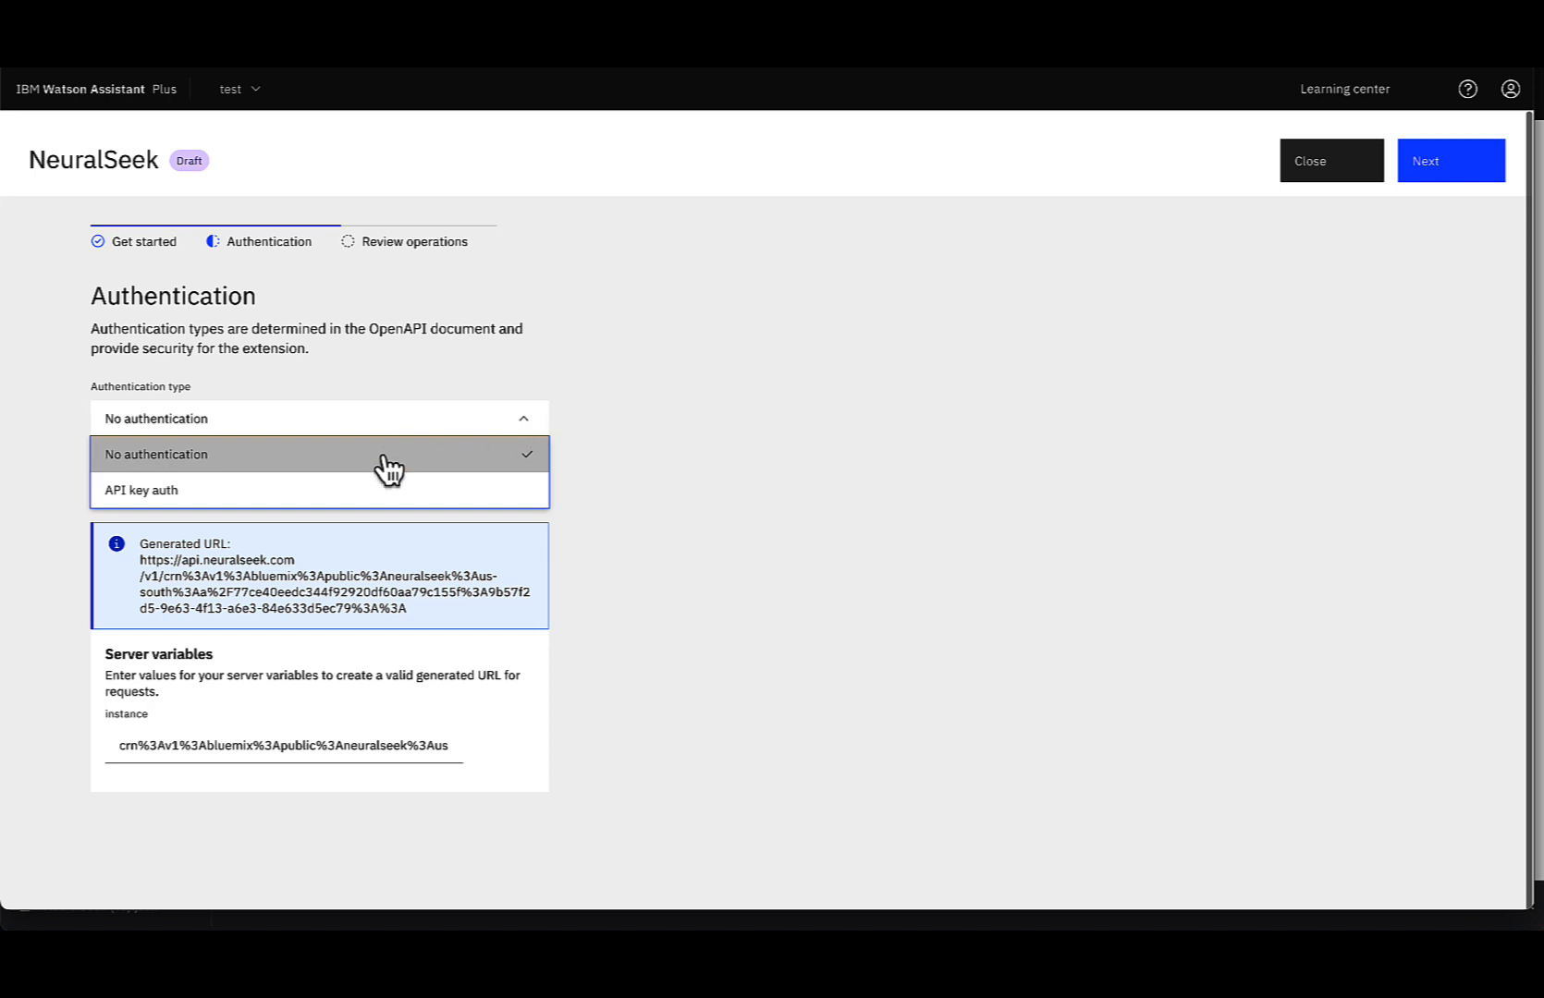
{"action": "left_click", "coordinate": [347, 497]}
{"action": "left_click", "coordinate": [331, 490]}
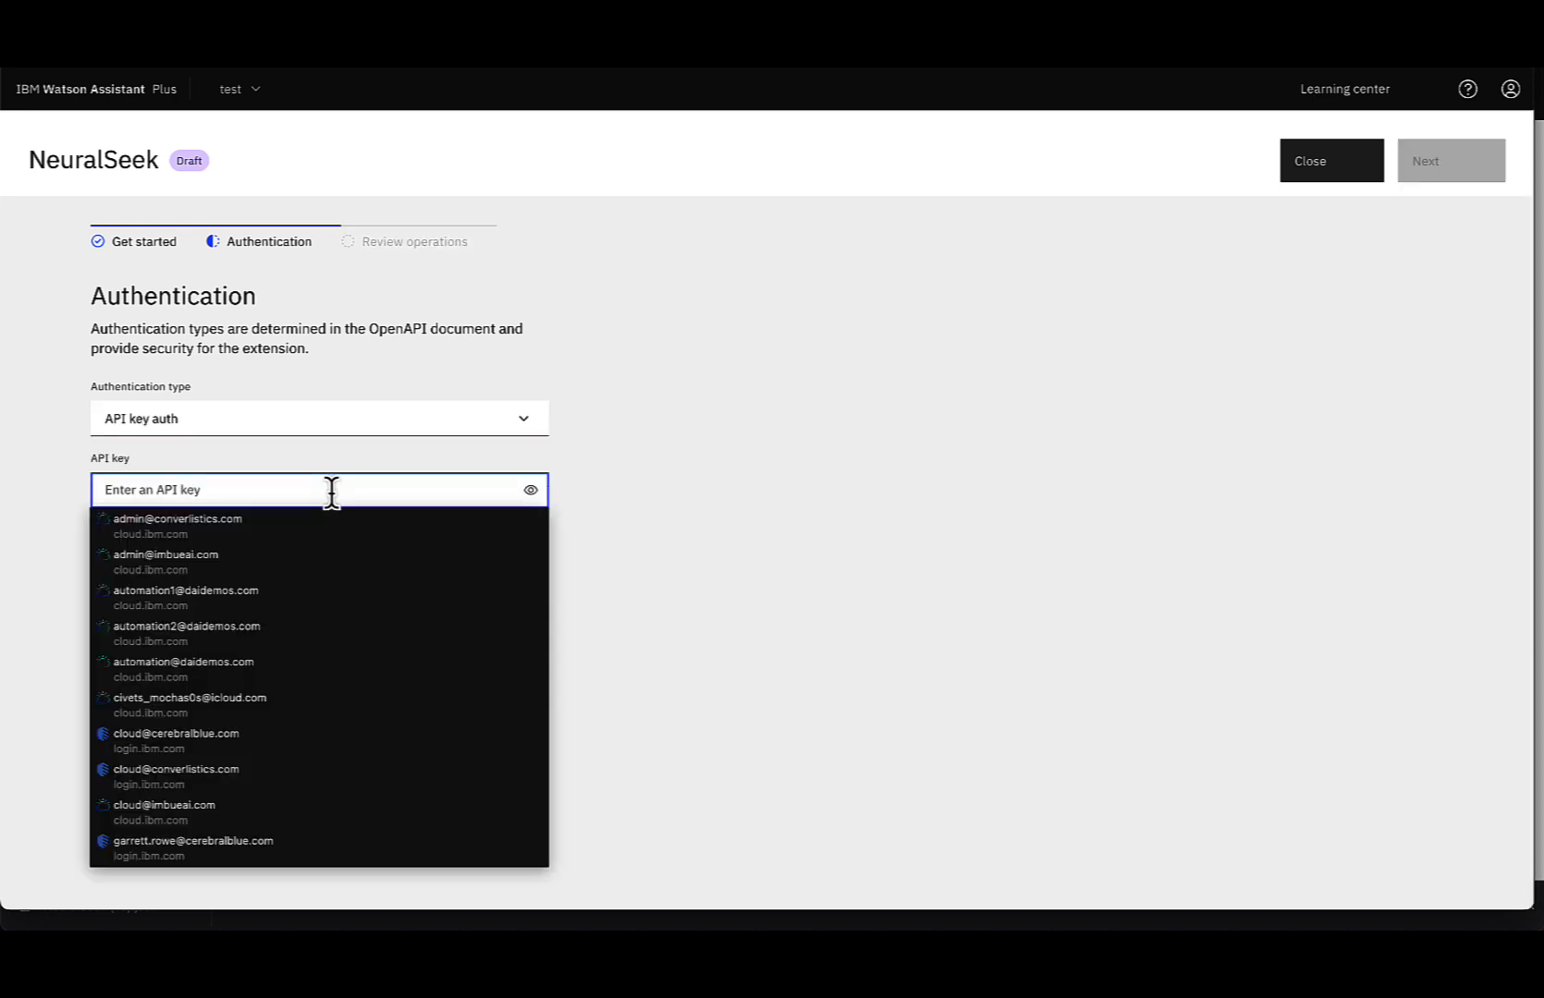
{"action": "key", "text": "ctrl+v"}
{"action": "left_click", "coordinate": [1453, 171]}
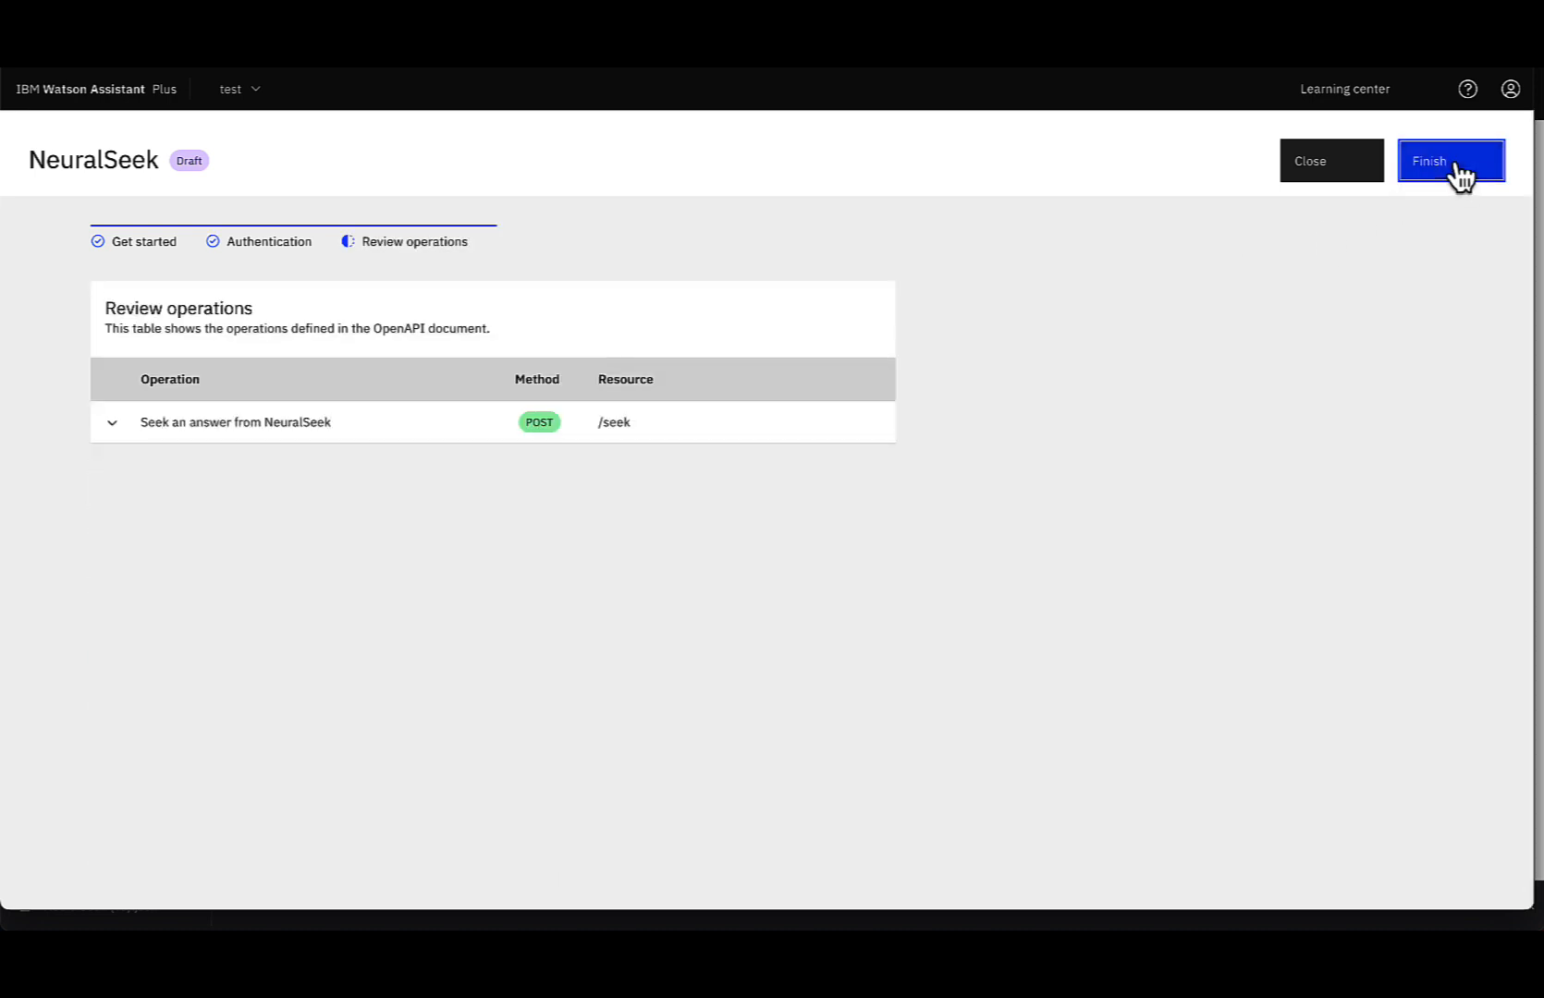
{"action": "left_click", "coordinate": [1455, 169]}
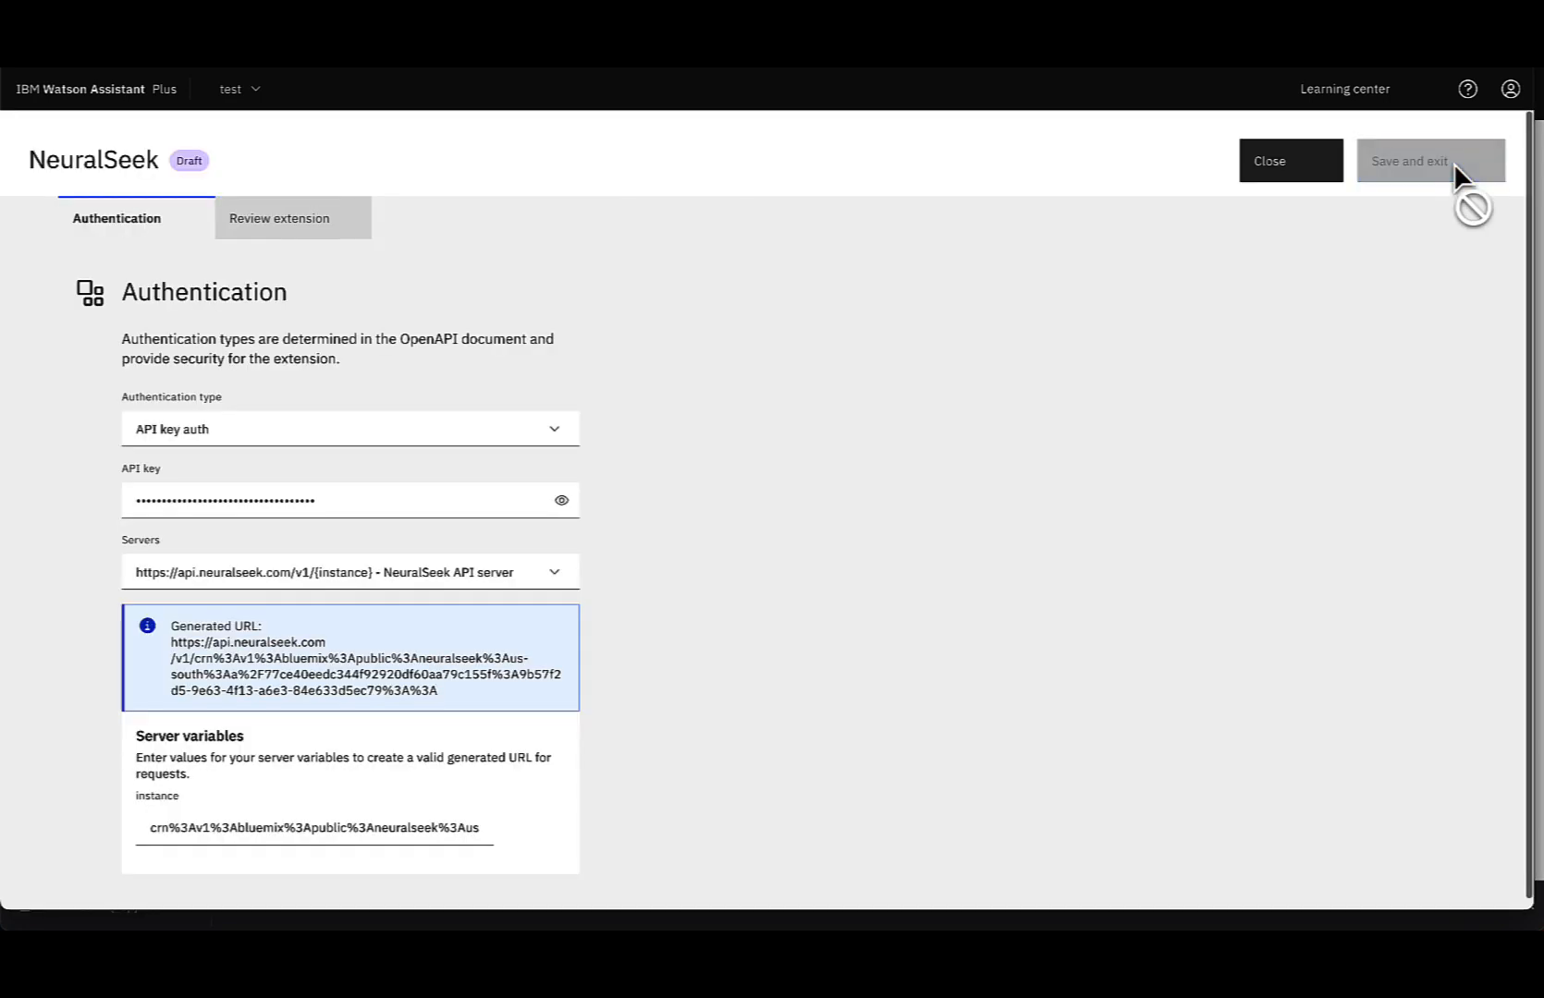
{"action": "left_click", "coordinate": [1285, 163]}
- Create the assistant's first action from the quick start templates by selecting and adding the NeuralSeek starter kit
{"action": "scroll", "coordinate": [1019, 320], "scroll_direction": "up", "scroll_amount": 5}
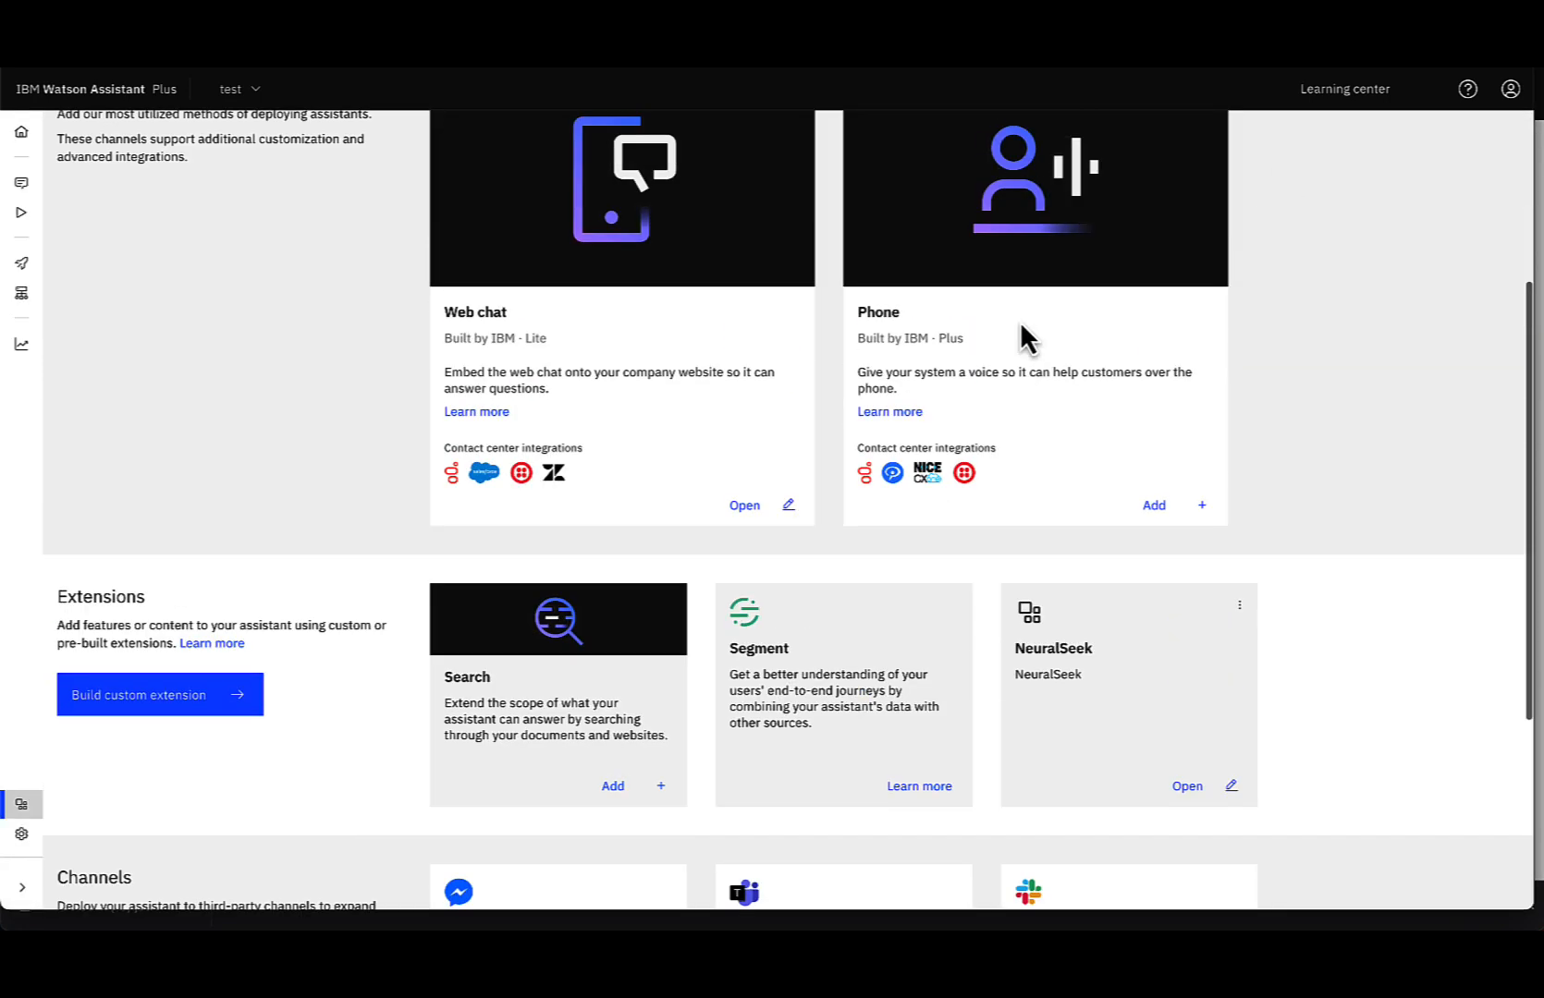
{"action": "left_click", "coordinate": [31, 190]}
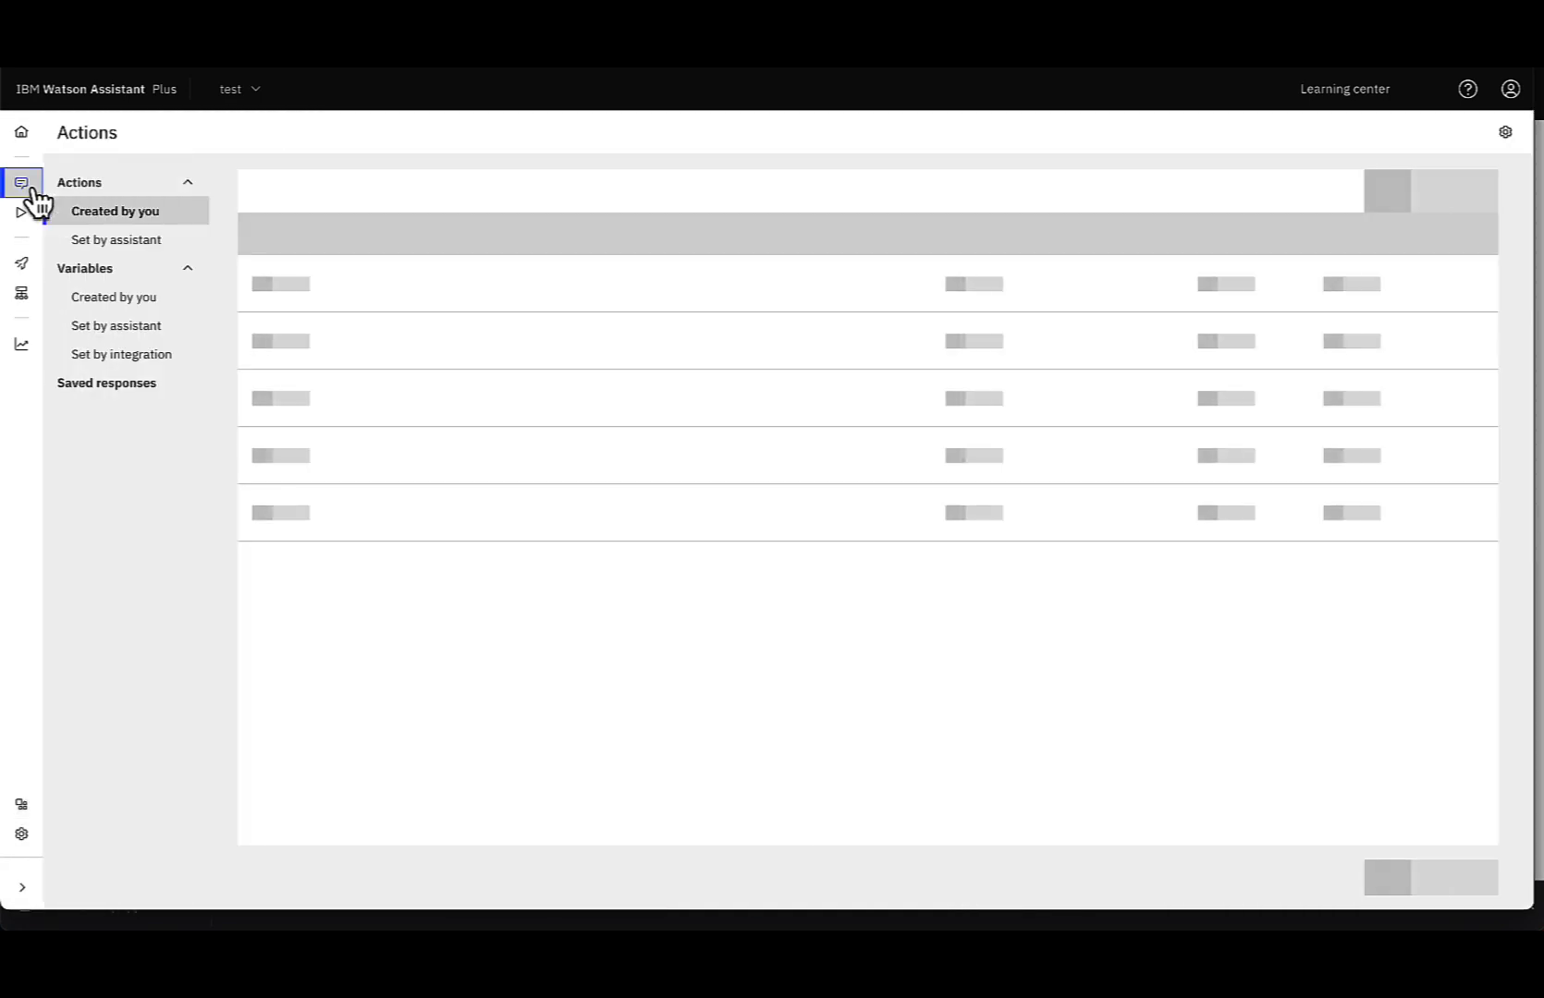
{"action": "left_click", "coordinate": [459, 568]}
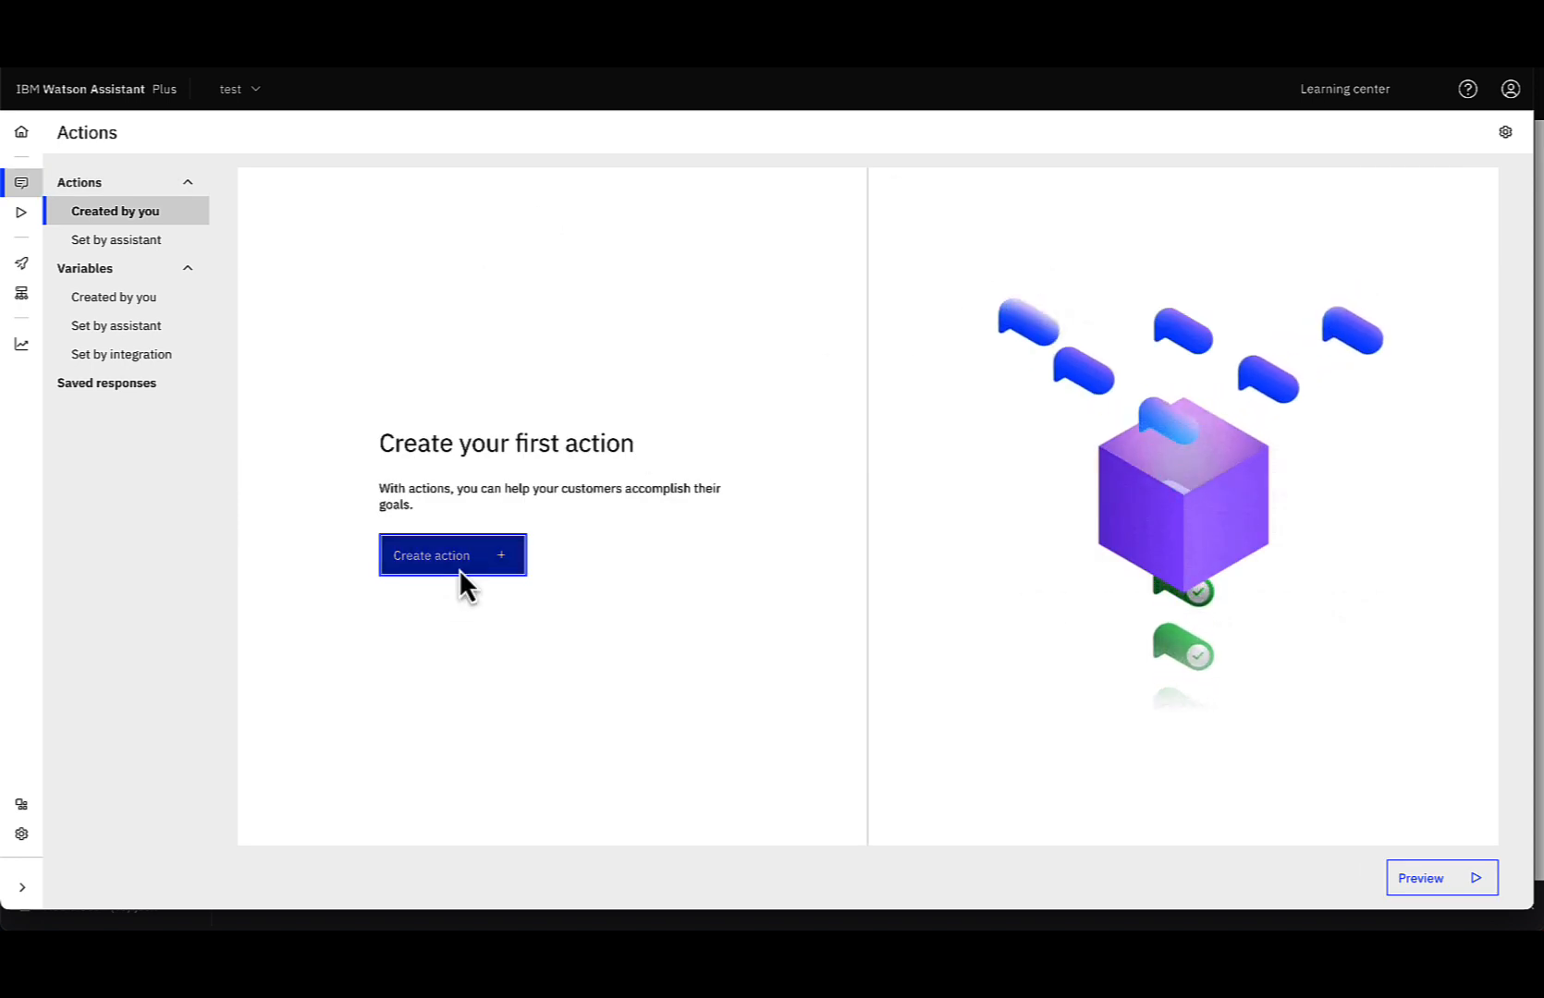
{"action": "left_click", "coordinate": [850, 470]}
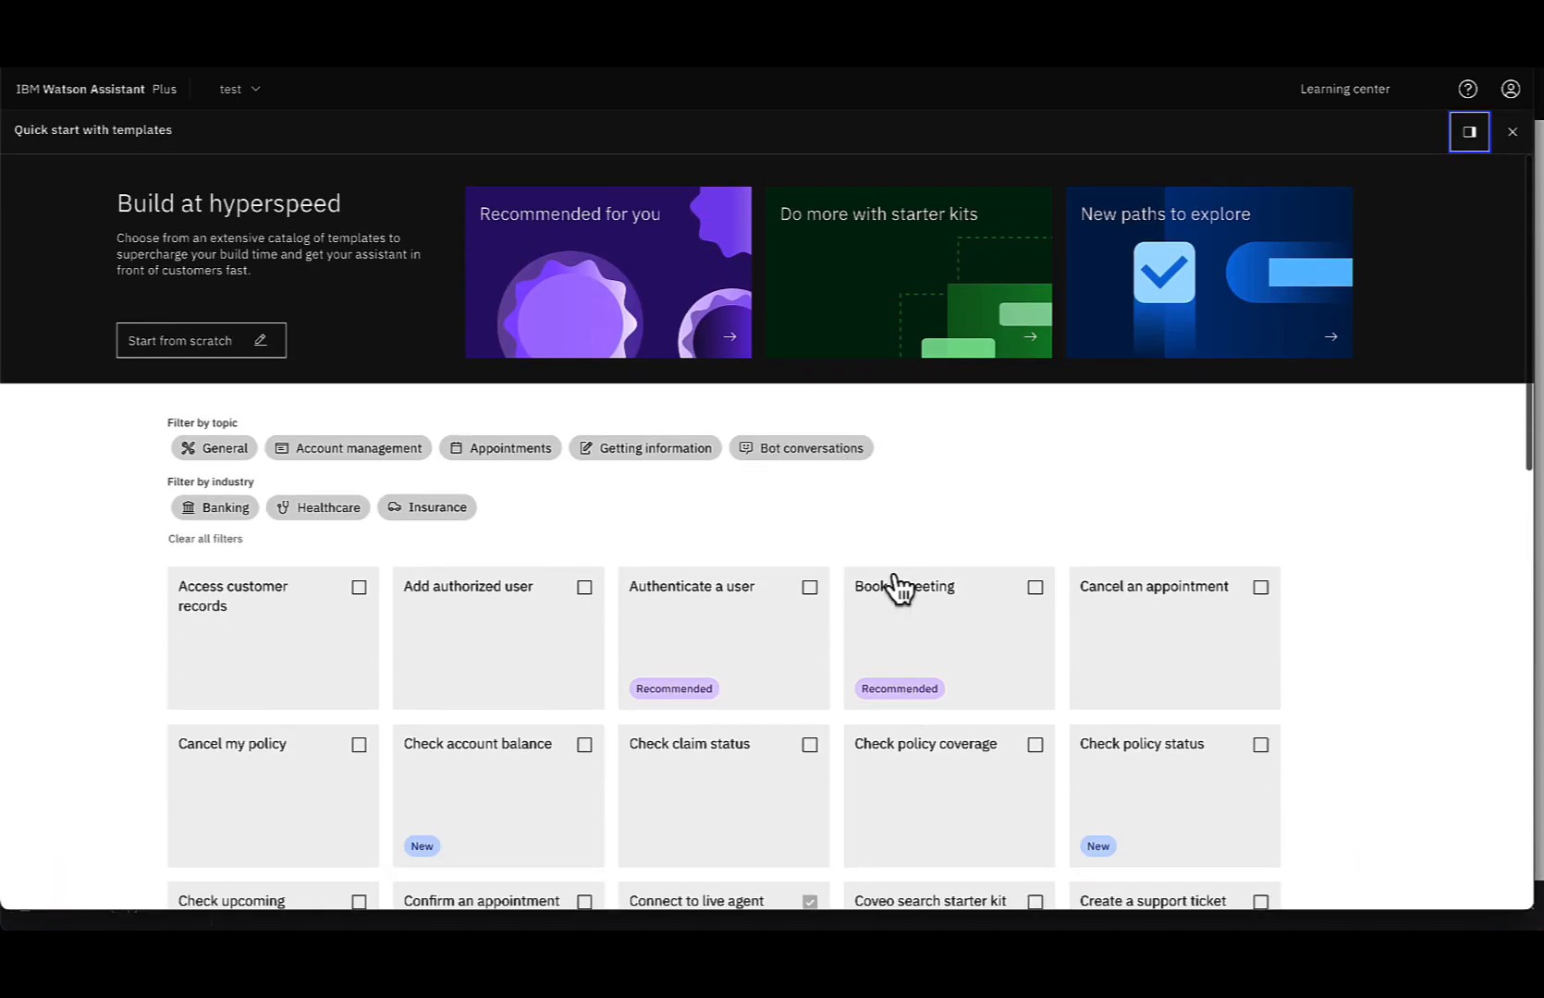
{"action": "scroll", "coordinate": [896, 586], "scroll_direction": "down", "scroll_amount": 4}
{"action": "scroll", "coordinate": [896, 601], "scroll_direction": "down", "scroll_amount": 3}
{"action": "left_click", "coordinate": [896, 618]}
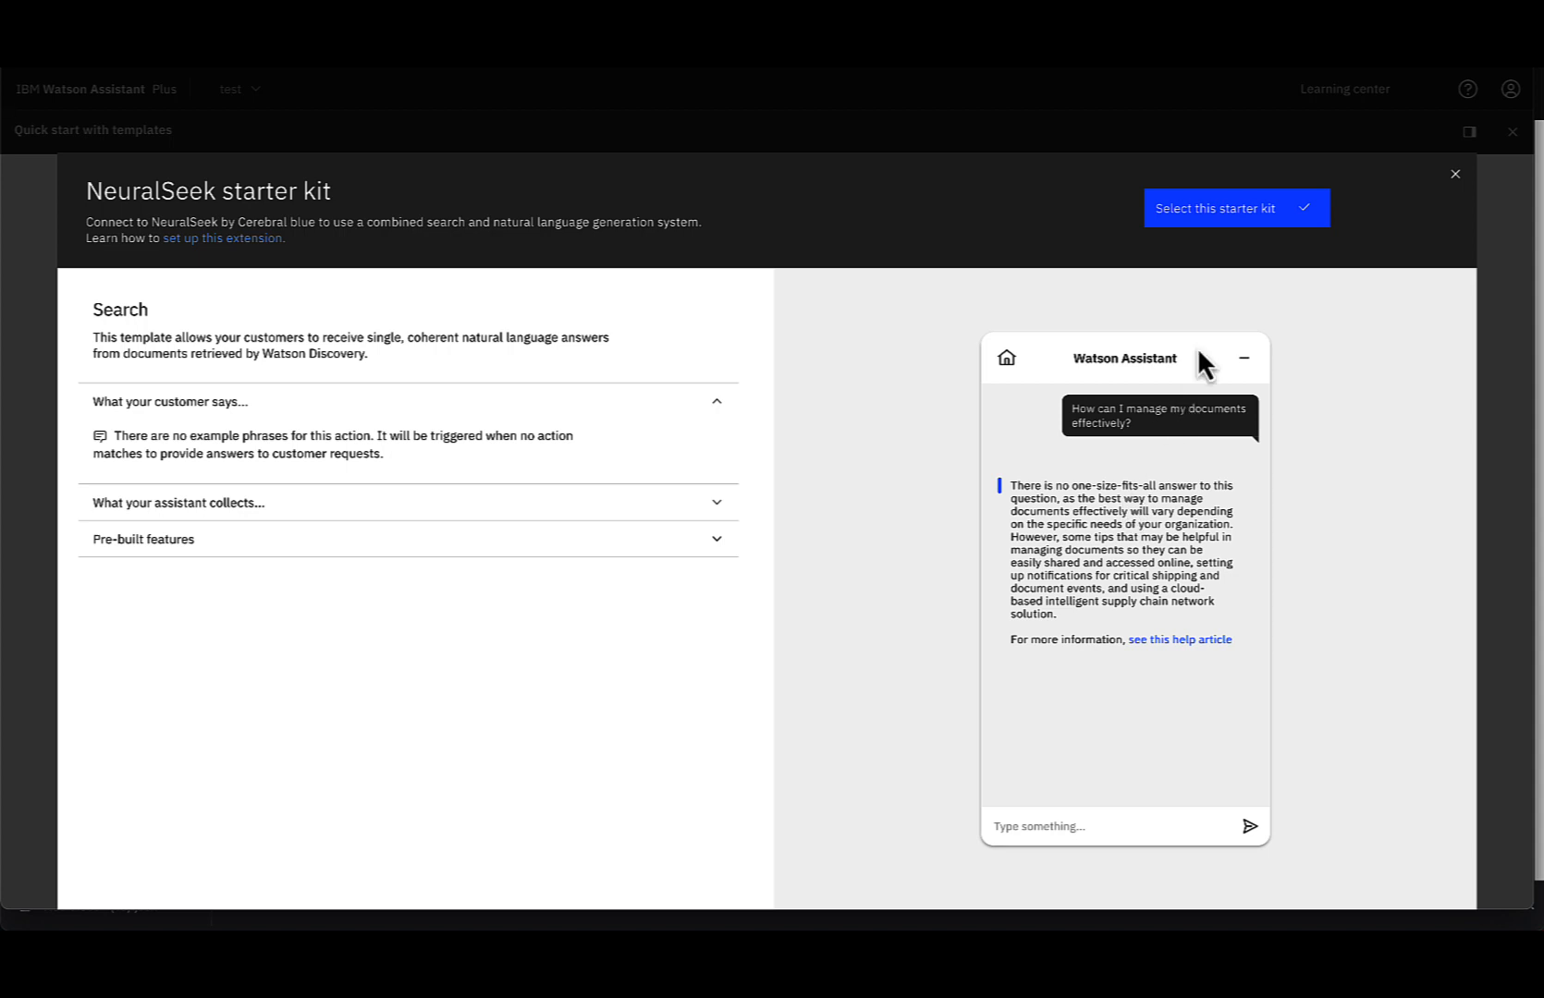
{"action": "left_click", "coordinate": [1281, 222]}
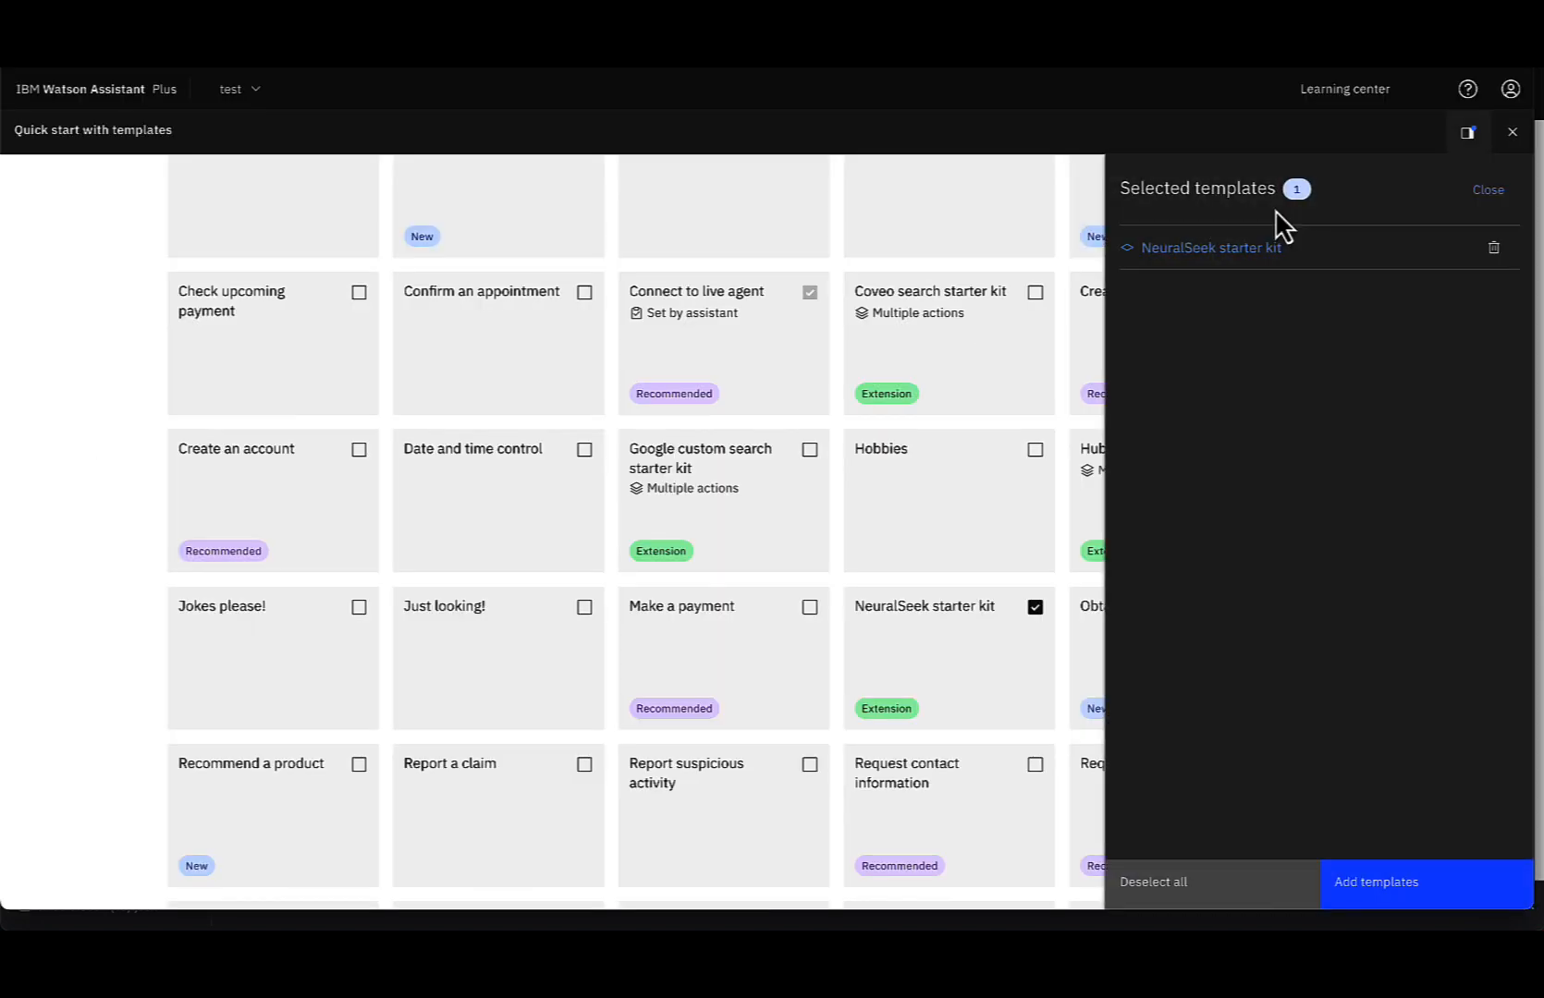
{"action": "left_click", "coordinate": [1362, 885]}
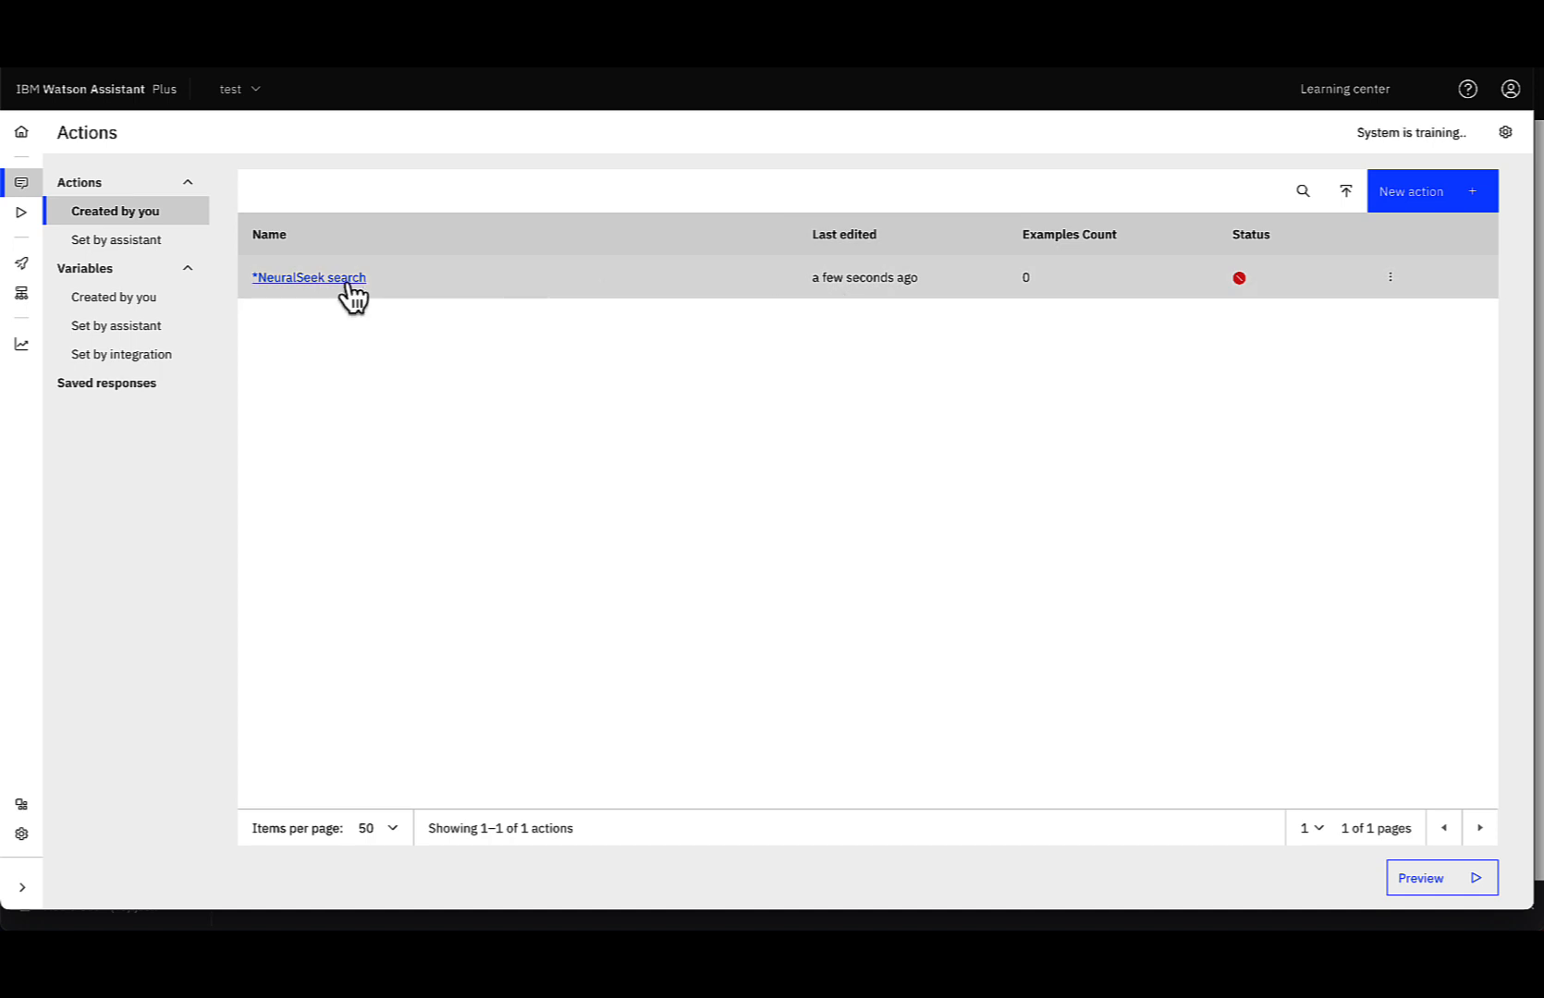
- In step 3 of the *NeuralSeek search action, set the extension to NeuralSeek and the operation to "Seek an answer from NeuralSeek"
{"action": "left_click", "coordinate": [349, 282]}
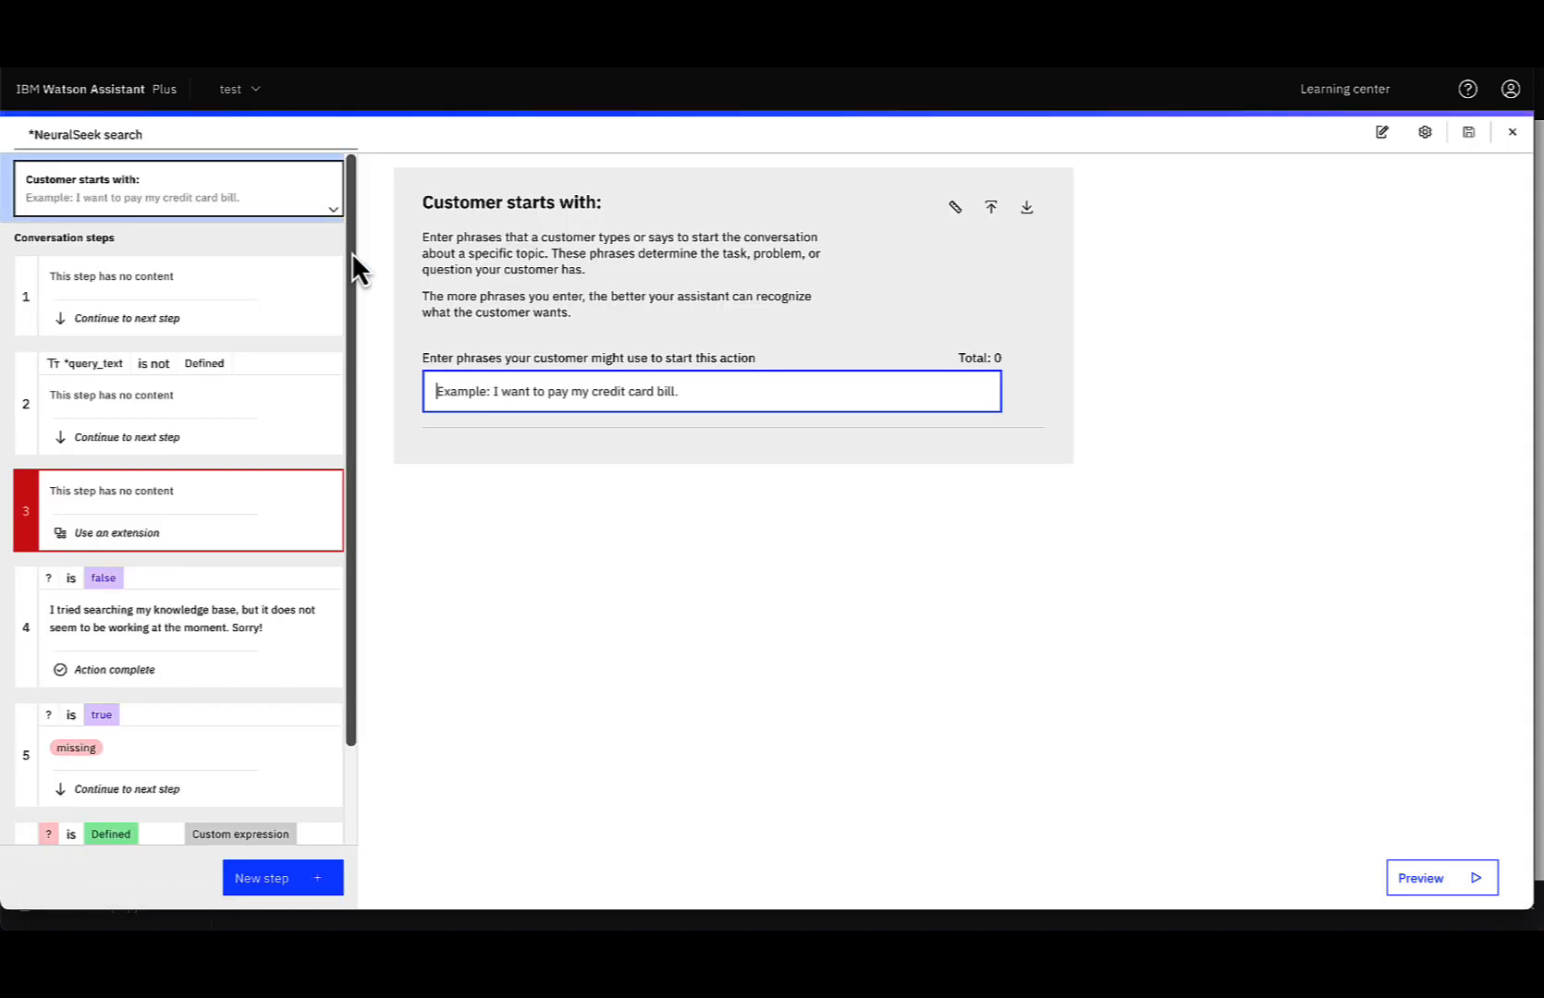
{"action": "left_click", "coordinate": [242, 520]}
{"action": "left_click", "coordinate": [490, 739]}
{"action": "left_click", "coordinate": [672, 349]}
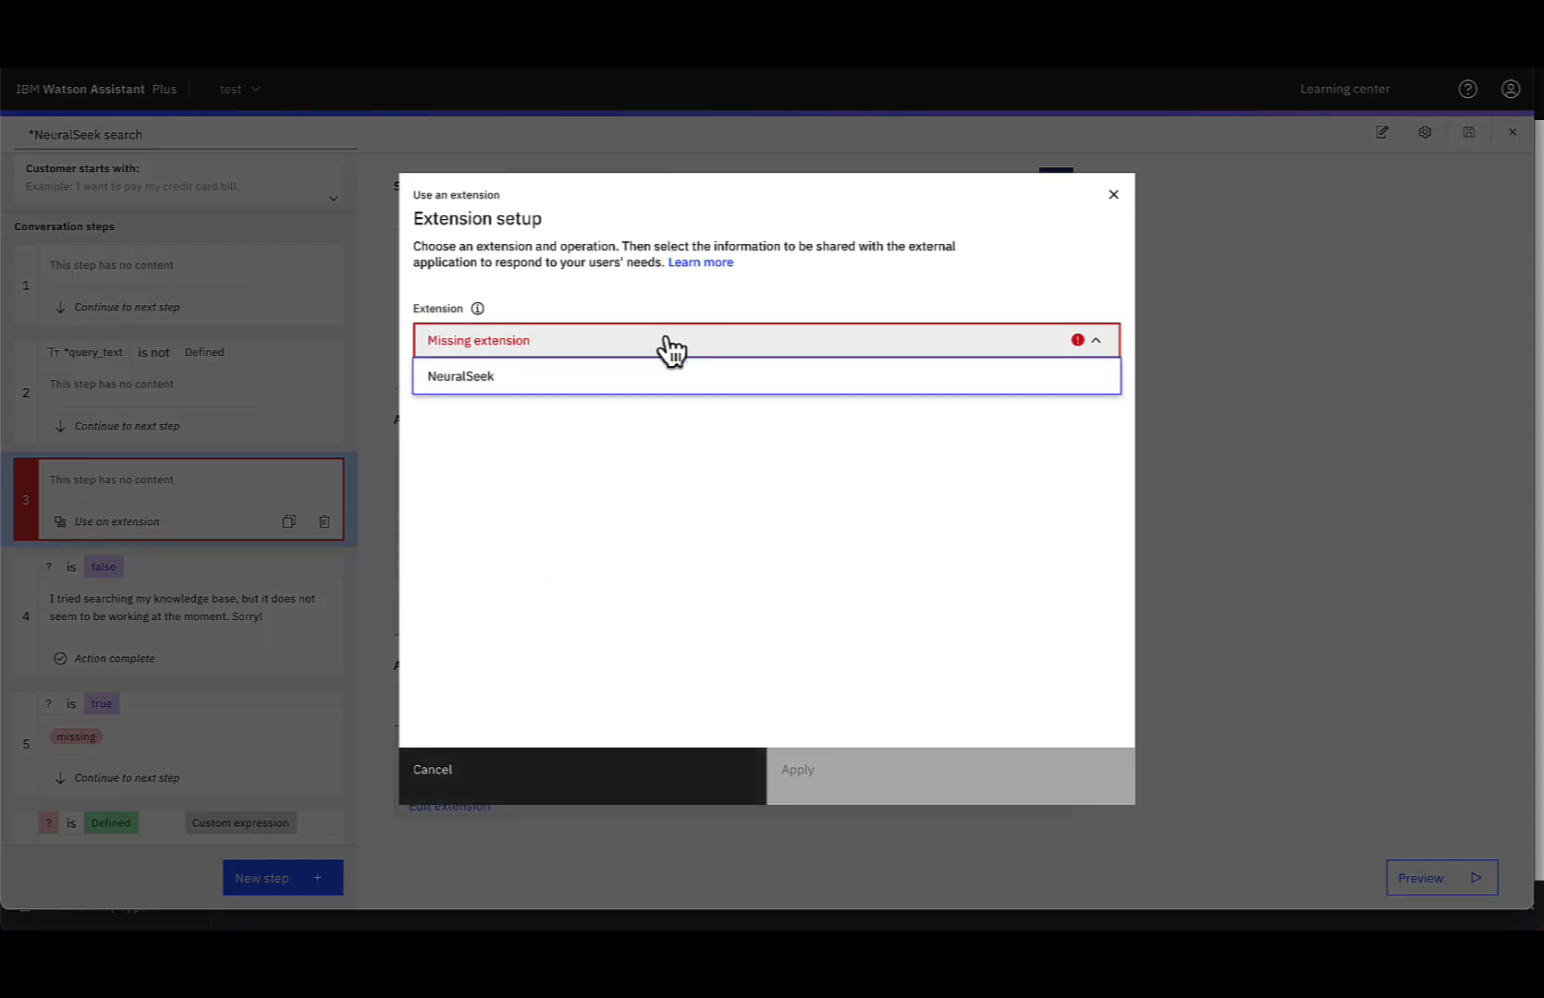
{"action": "left_click", "coordinate": [638, 376]}
{"action": "left_click", "coordinate": [575, 440]}
{"action": "left_click", "coordinate": [575, 474]}
- Set the question parameter to *query_text and the optional context parameter to *query_context, apply the extension setup and save the action
{"action": "left_click", "coordinate": [878, 537]}
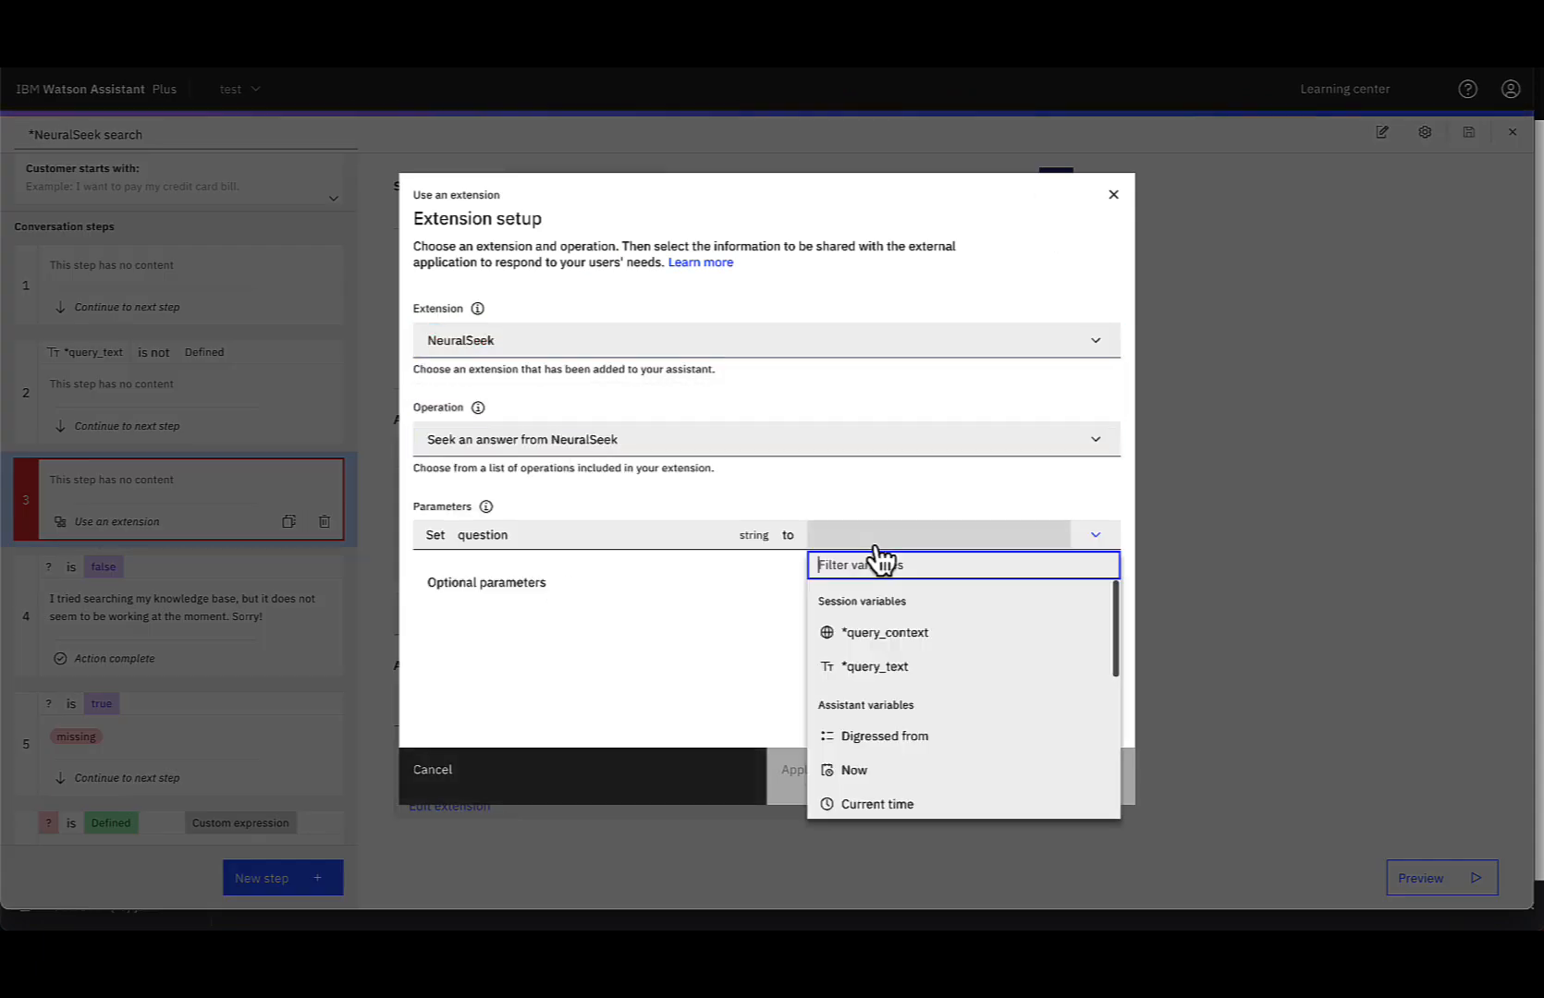
{"action": "left_click", "coordinate": [886, 668]}
{"action": "left_click", "coordinate": [610, 582]}
{"action": "left_click", "coordinate": [832, 591]}
{"action": "left_click", "coordinate": [874, 686]}
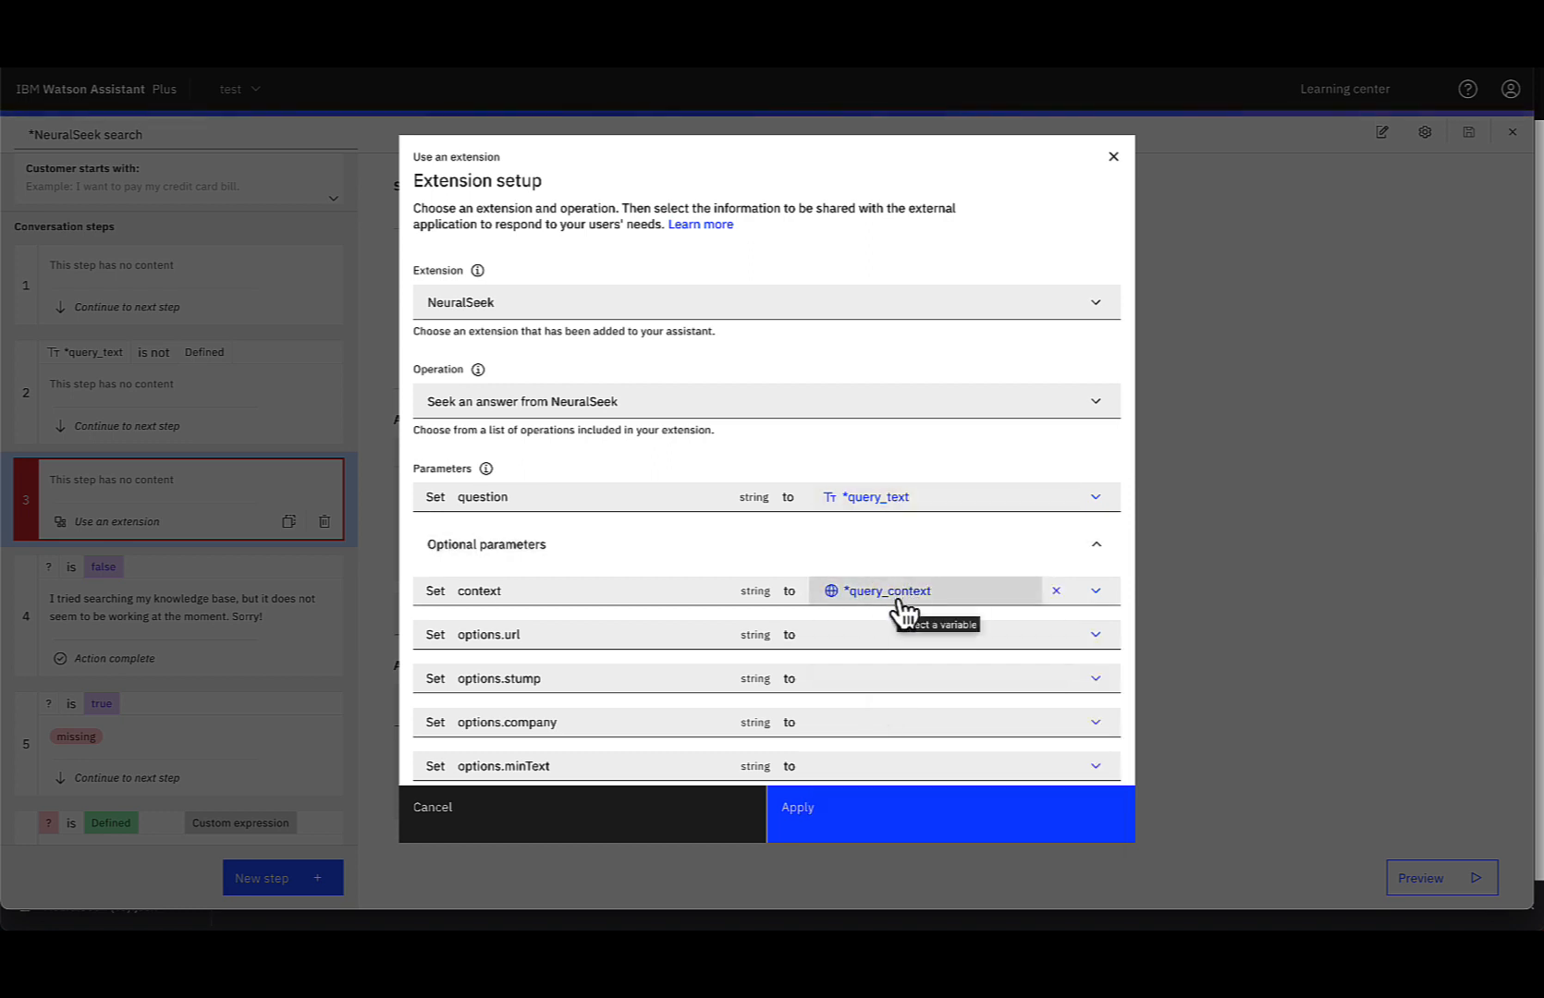
{"action": "left_click", "coordinate": [855, 824]}
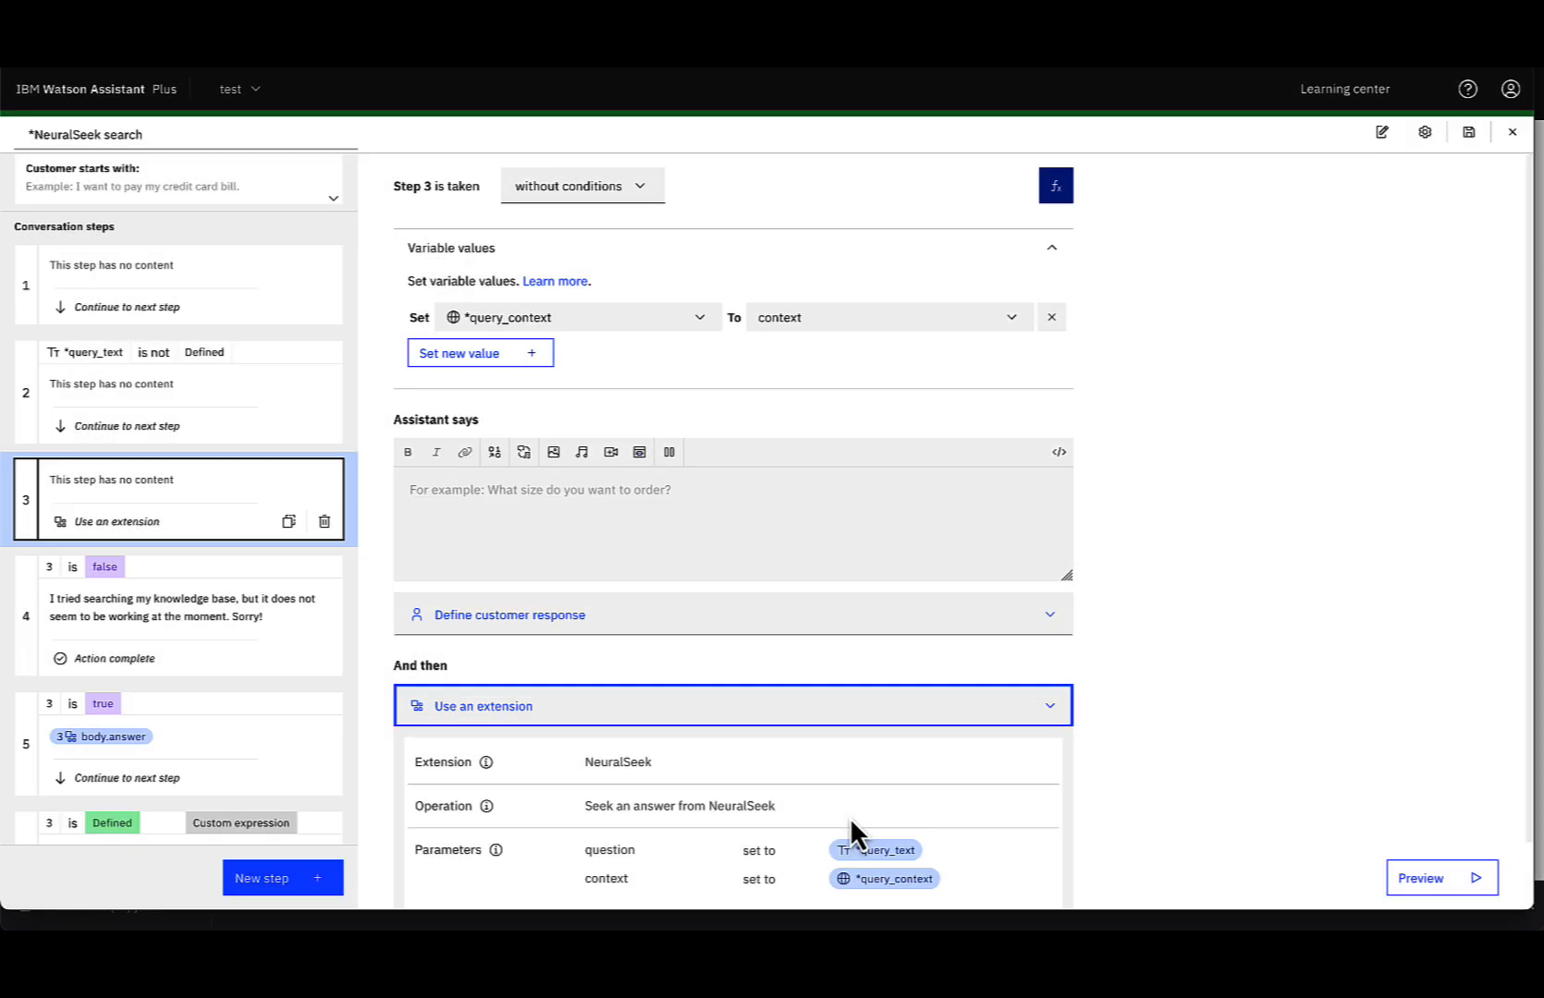
{"action": "left_click", "coordinate": [1468, 132]}
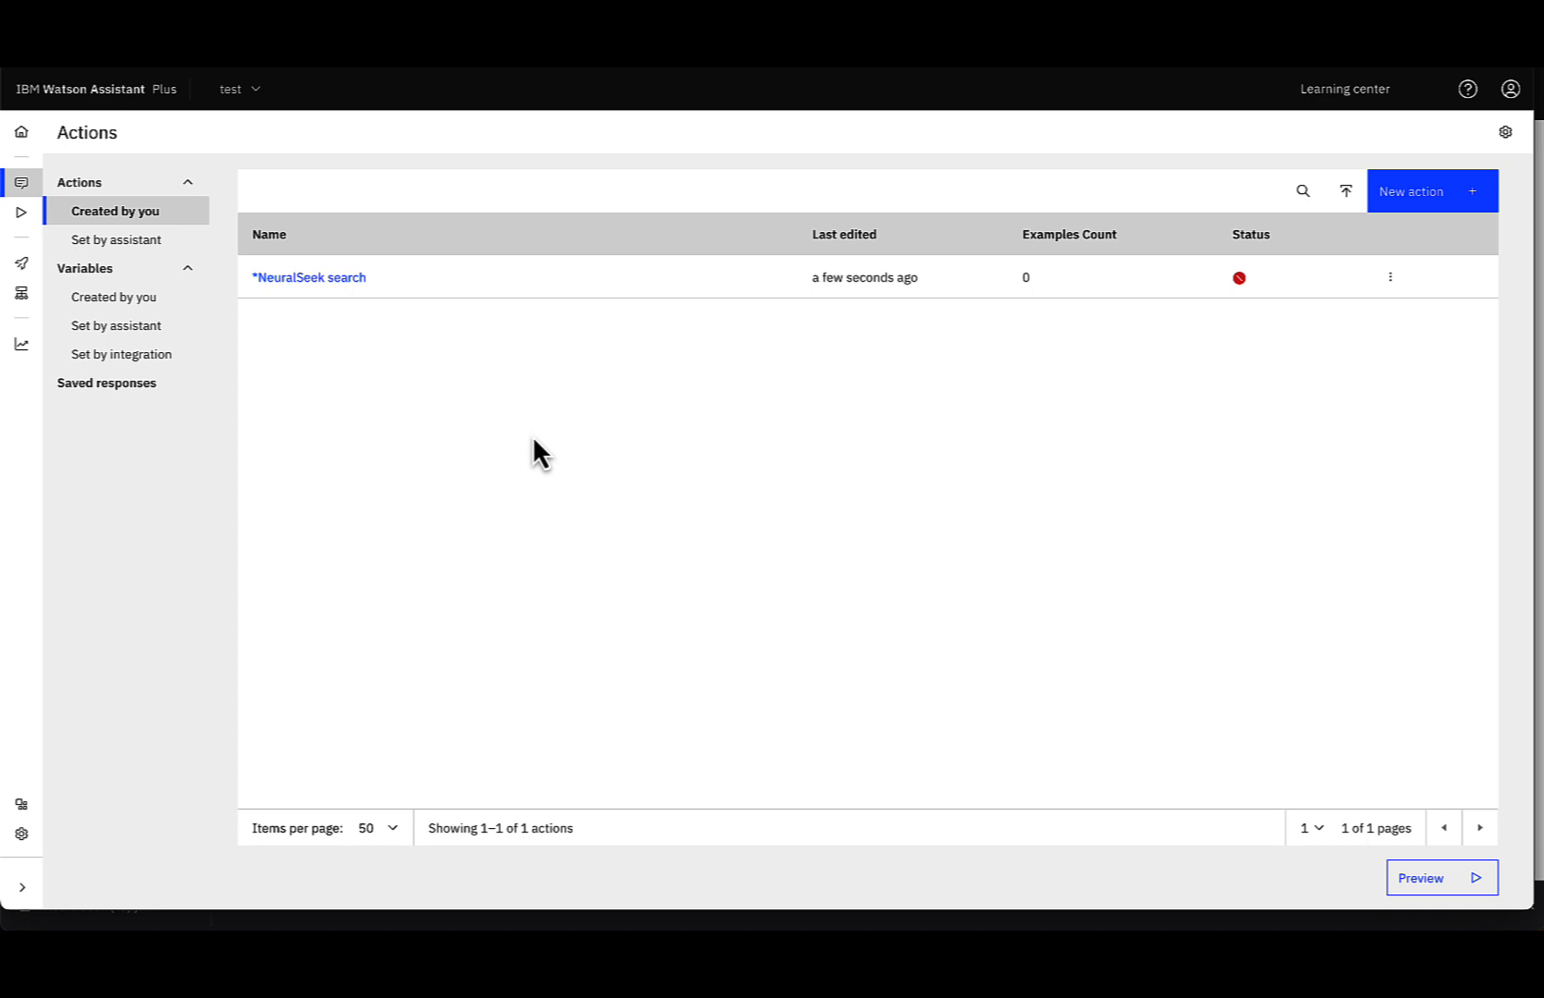
- Open the assistant-set "No action matches" action and delete both of its default conversation steps
{"action": "left_click", "coordinate": [129, 240]}
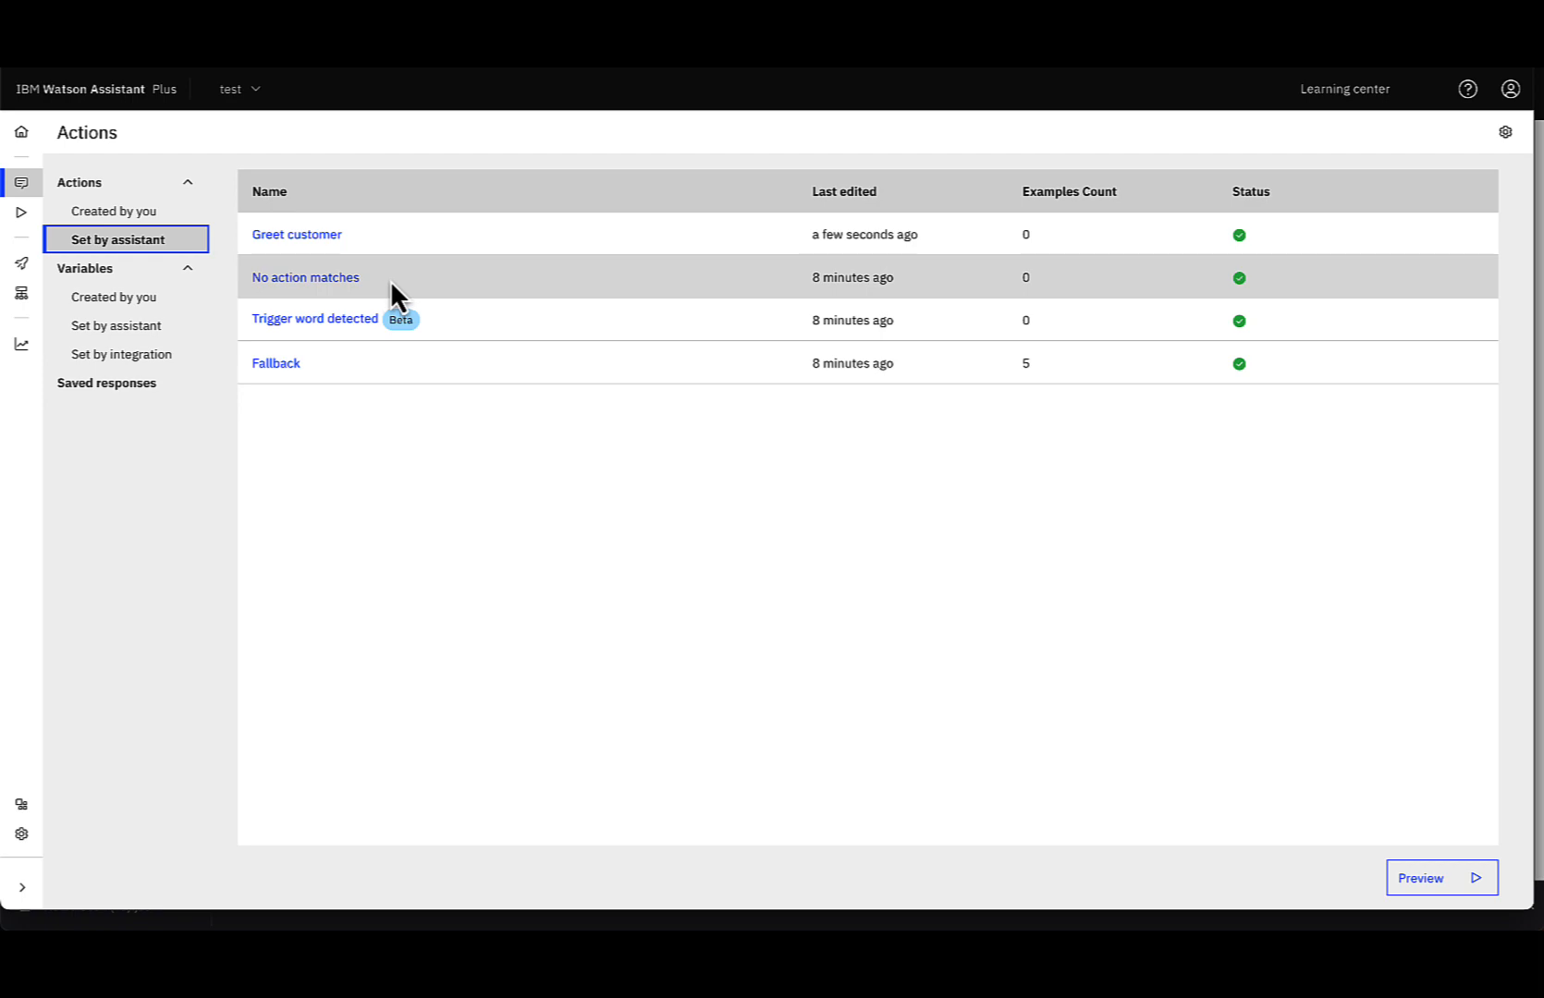
{"action": "left_click", "coordinate": [319, 279]}
{"action": "left_click", "coordinate": [325, 359]}
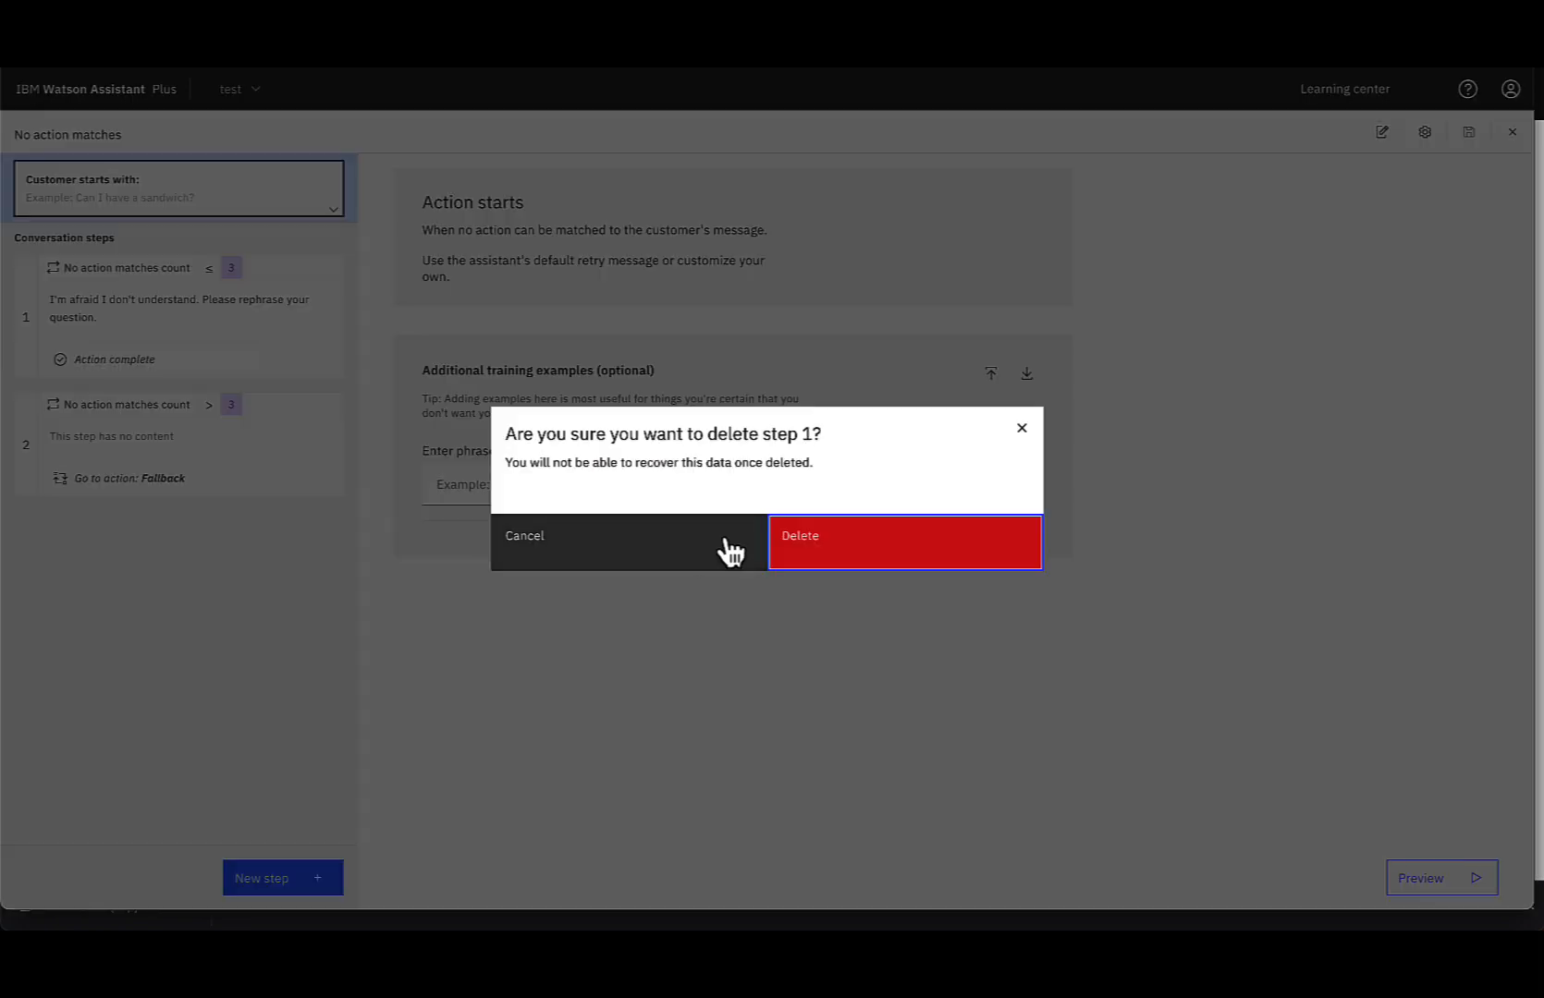
{"action": "left_click", "coordinate": [786, 541]}
{"action": "left_click", "coordinate": [324, 346]}
{"action": "left_click", "coordinate": [786, 541]}
- Make the remaining step go to the *NeuralSeek search action and end the current action upon return, saving and closing the action
{"action": "left_click", "coordinate": [499, 553]}
{"action": "left_click", "coordinate": [505, 645]}
{"action": "left_click", "coordinate": [758, 479]}
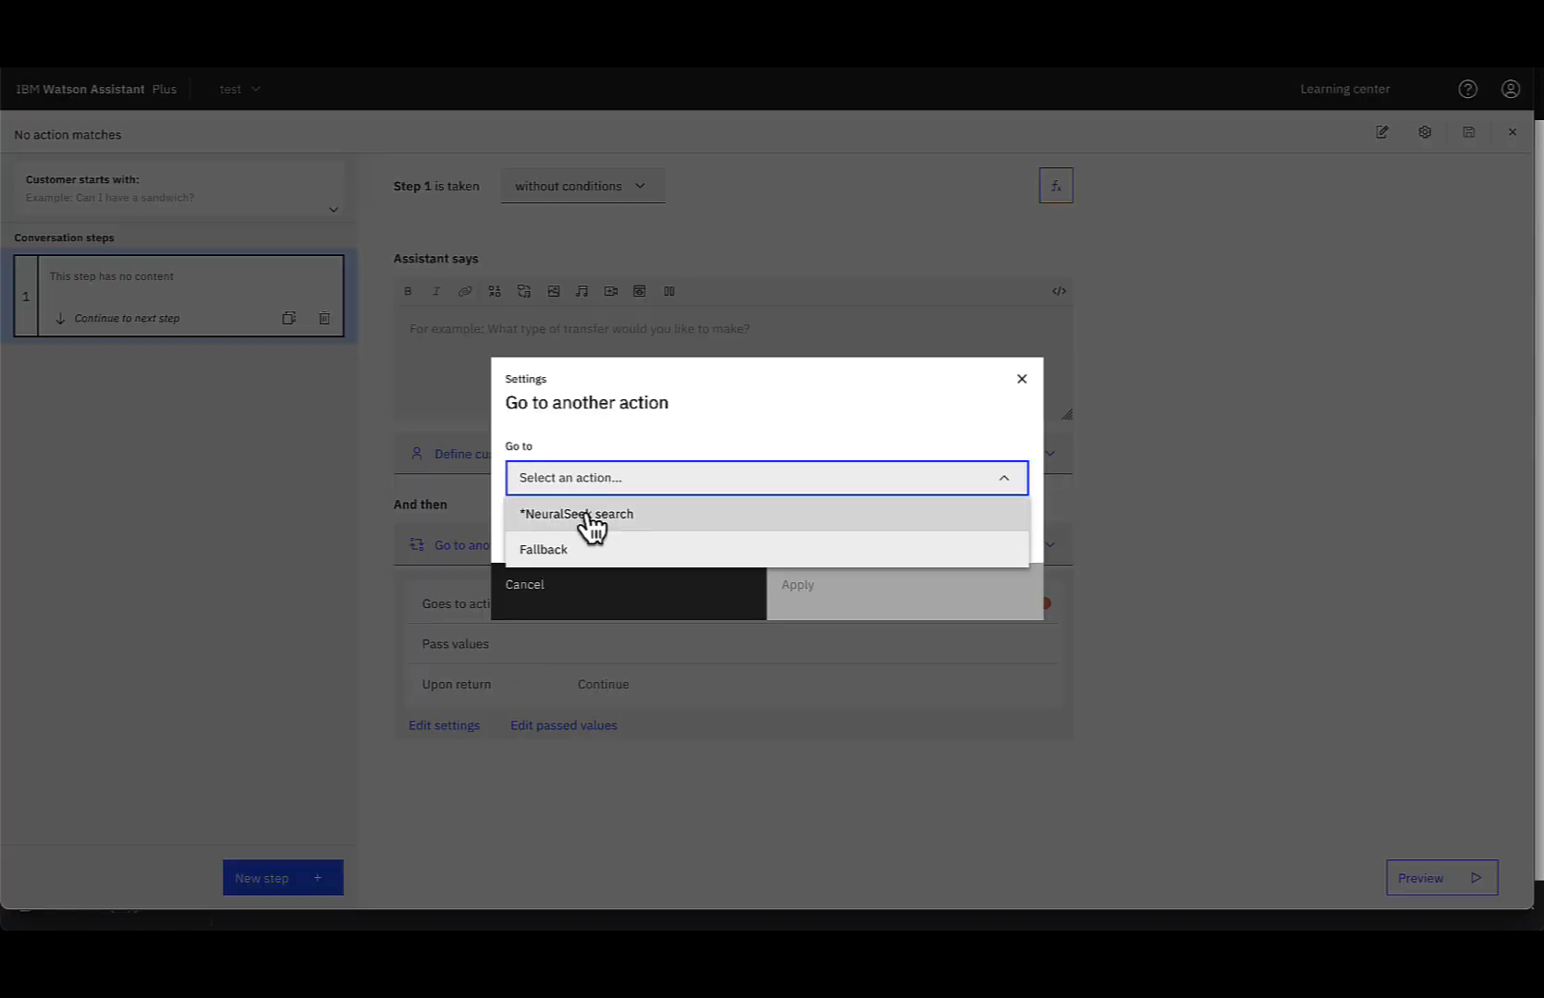
{"action": "left_click", "coordinate": [586, 514]}
{"action": "left_click", "coordinate": [835, 593]}
{"action": "left_click", "coordinate": [1475, 145]}
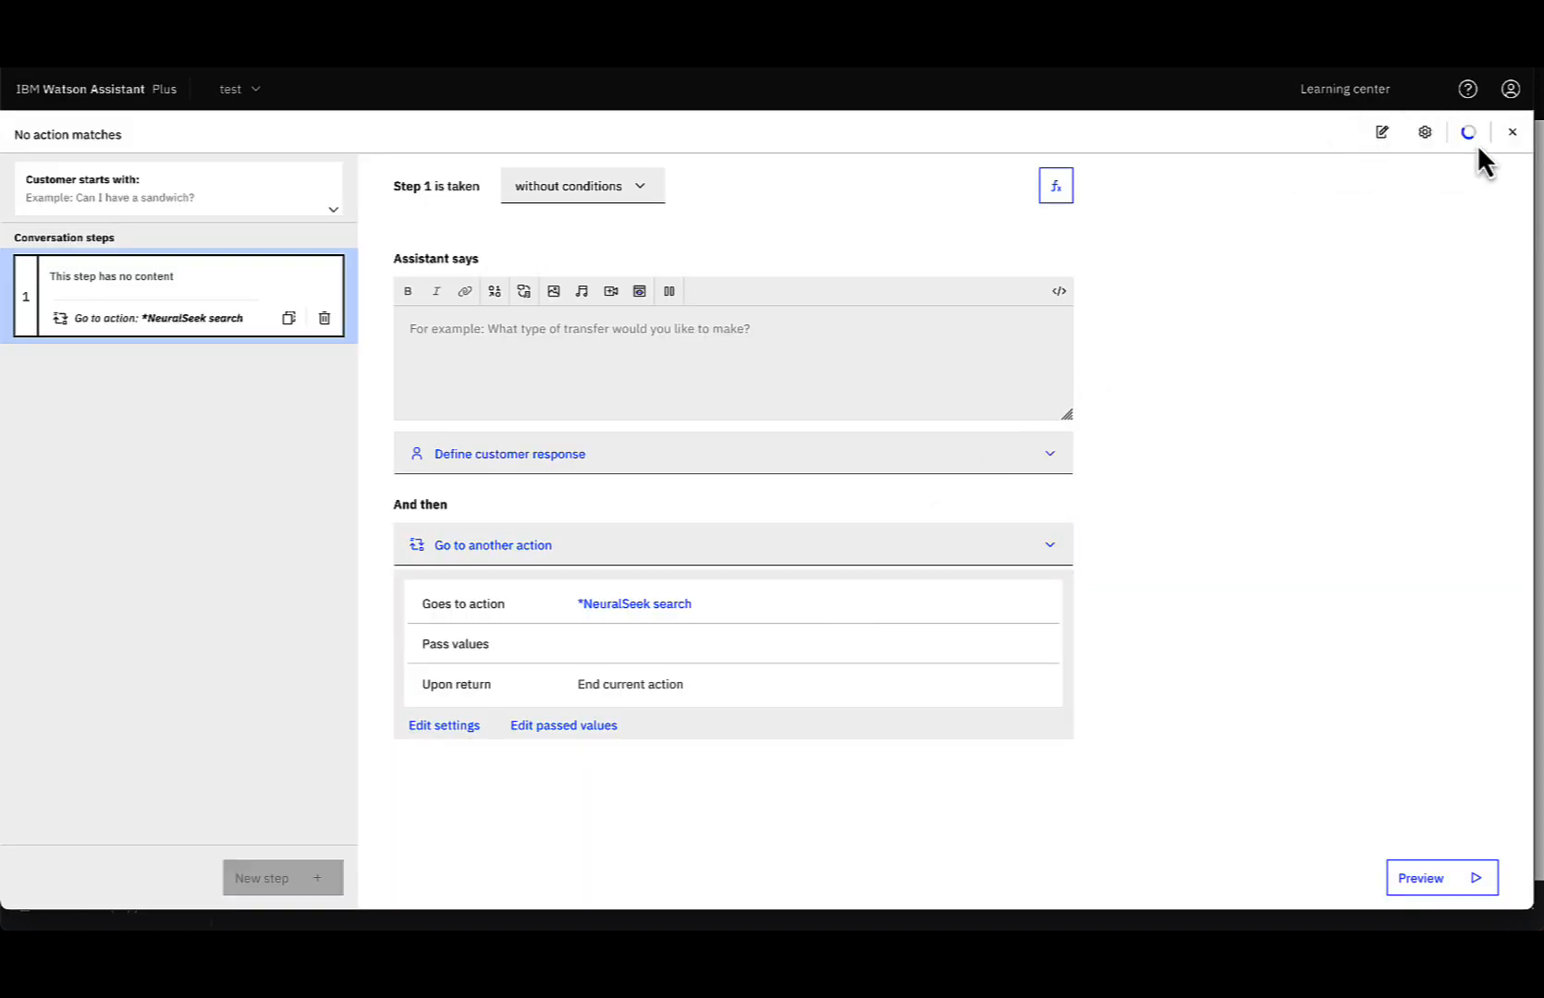
{"action": "left_click", "coordinate": [1513, 132]}
- Test the assistant in the actions preview chat by asking "what is neuralseek?"
{"action": "left_click", "coordinate": [1432, 879]}
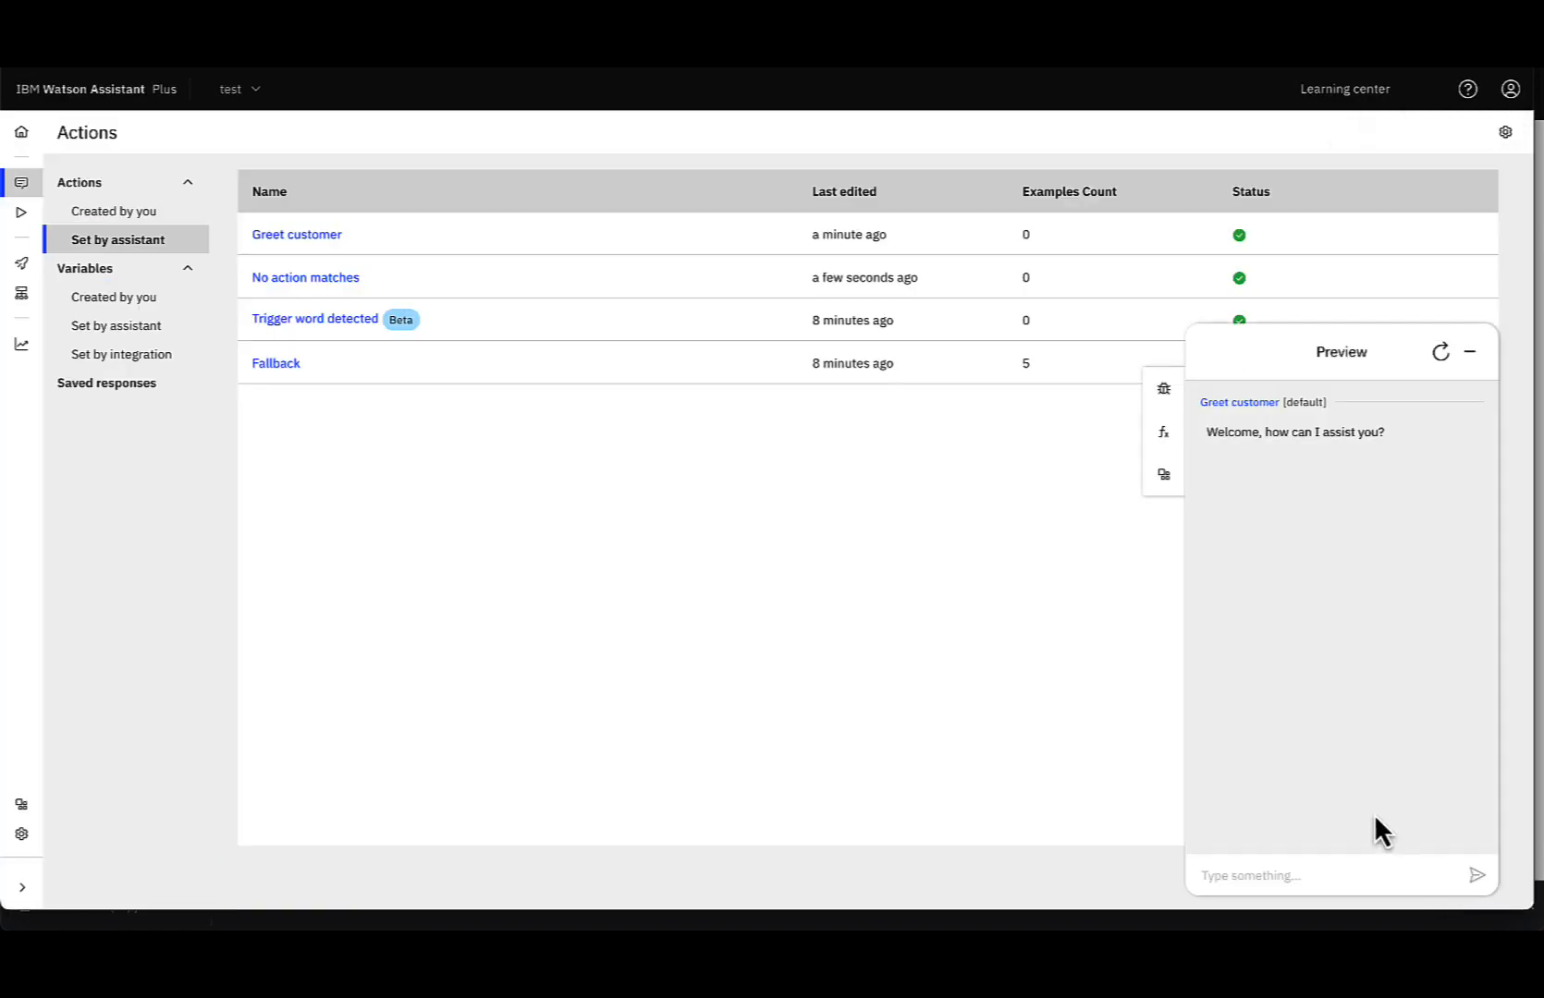
{"action": "left_click", "coordinate": [1252, 873]}
{"action": "type", "text": "what is neuralseek?"}
{"action": "key", "text": "Return"}
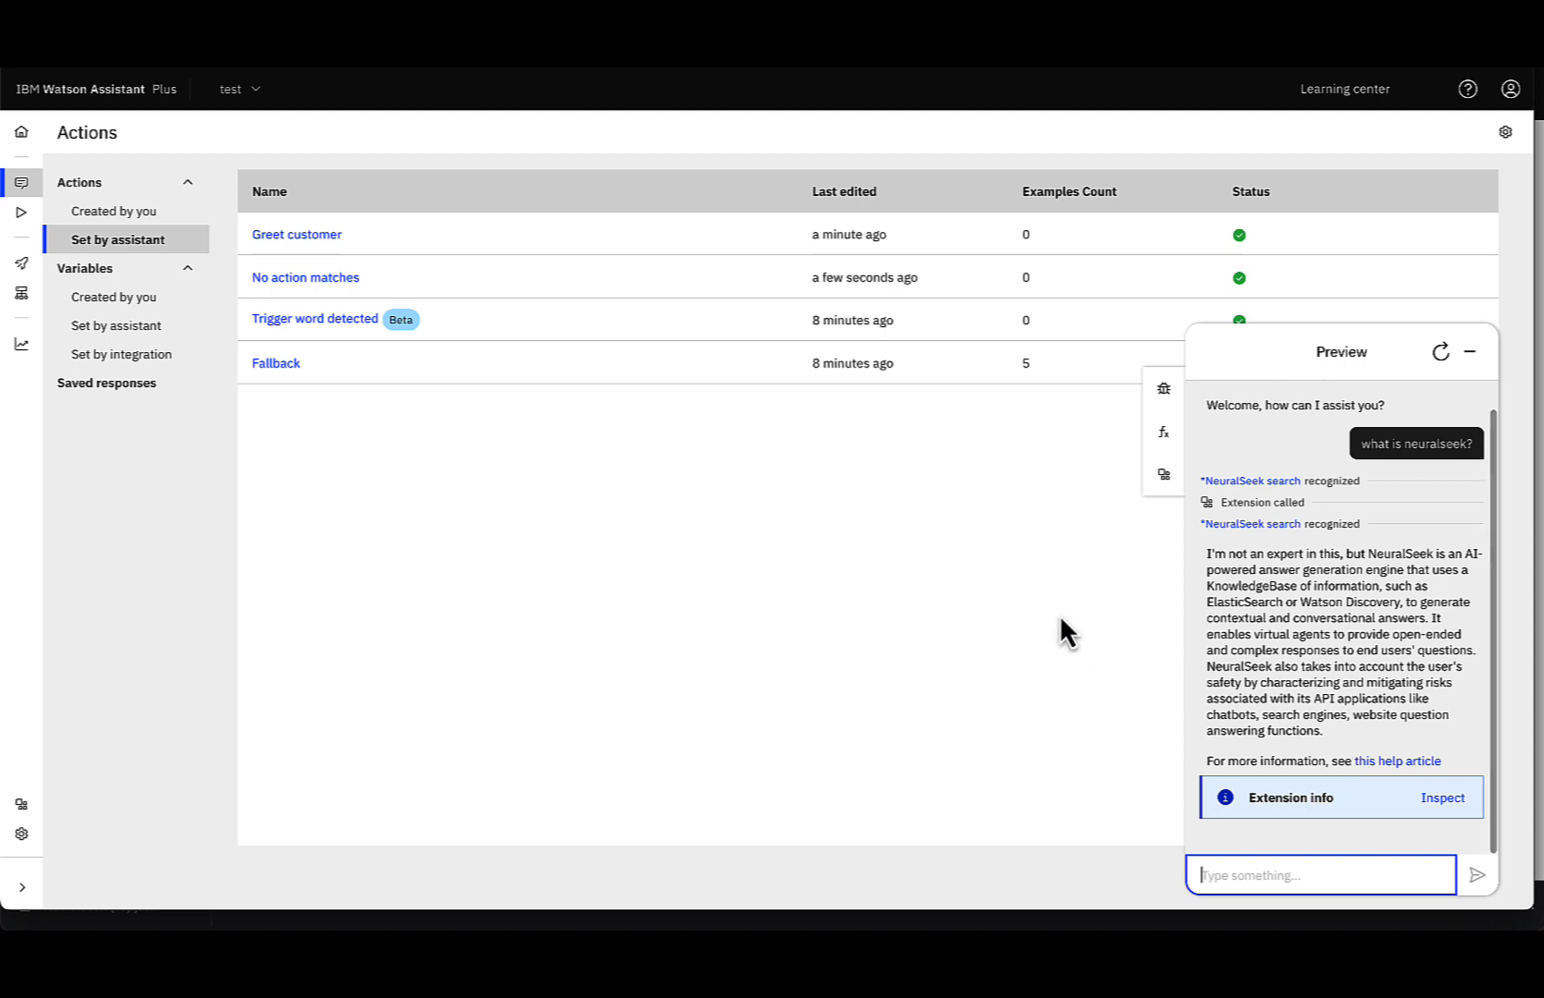
- On the assistant's sample website preview, ask "what is the best feature of neuralseek?" and "is it easy to integrate with watson assistant?"
{"action": "mouse_move", "coordinate": [32, 227]}
{"action": "left_click", "coordinate": [73, 214]}
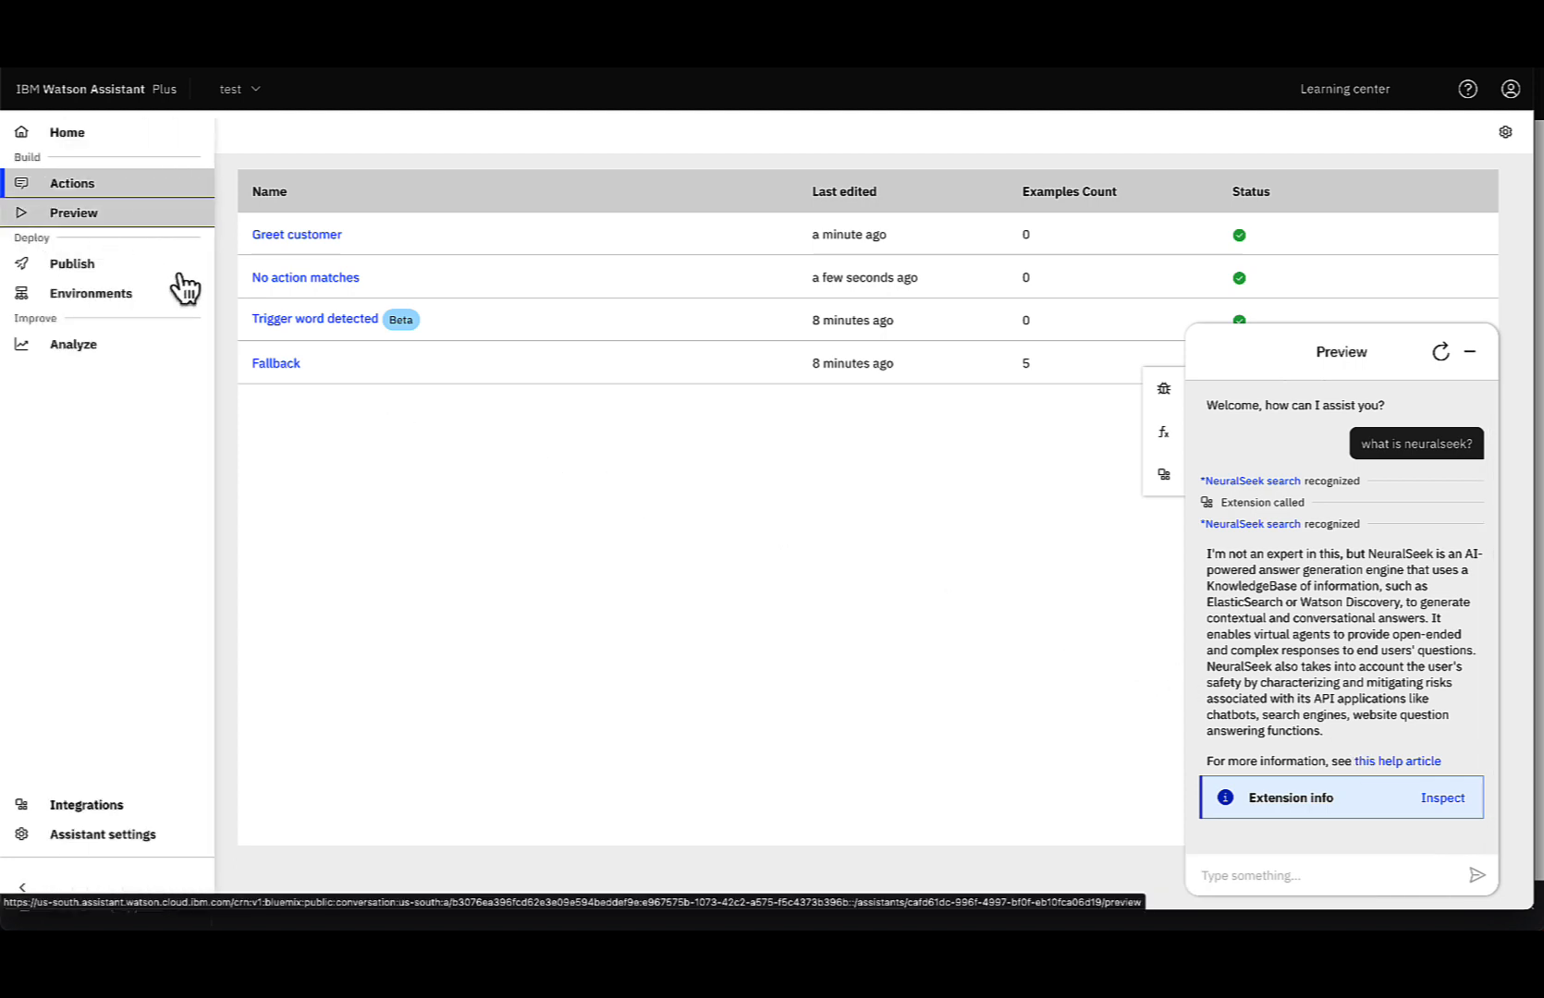
{"action": "type", "text": "what is the best feature of neuralseek?"}
{"action": "key", "text": "Return"}
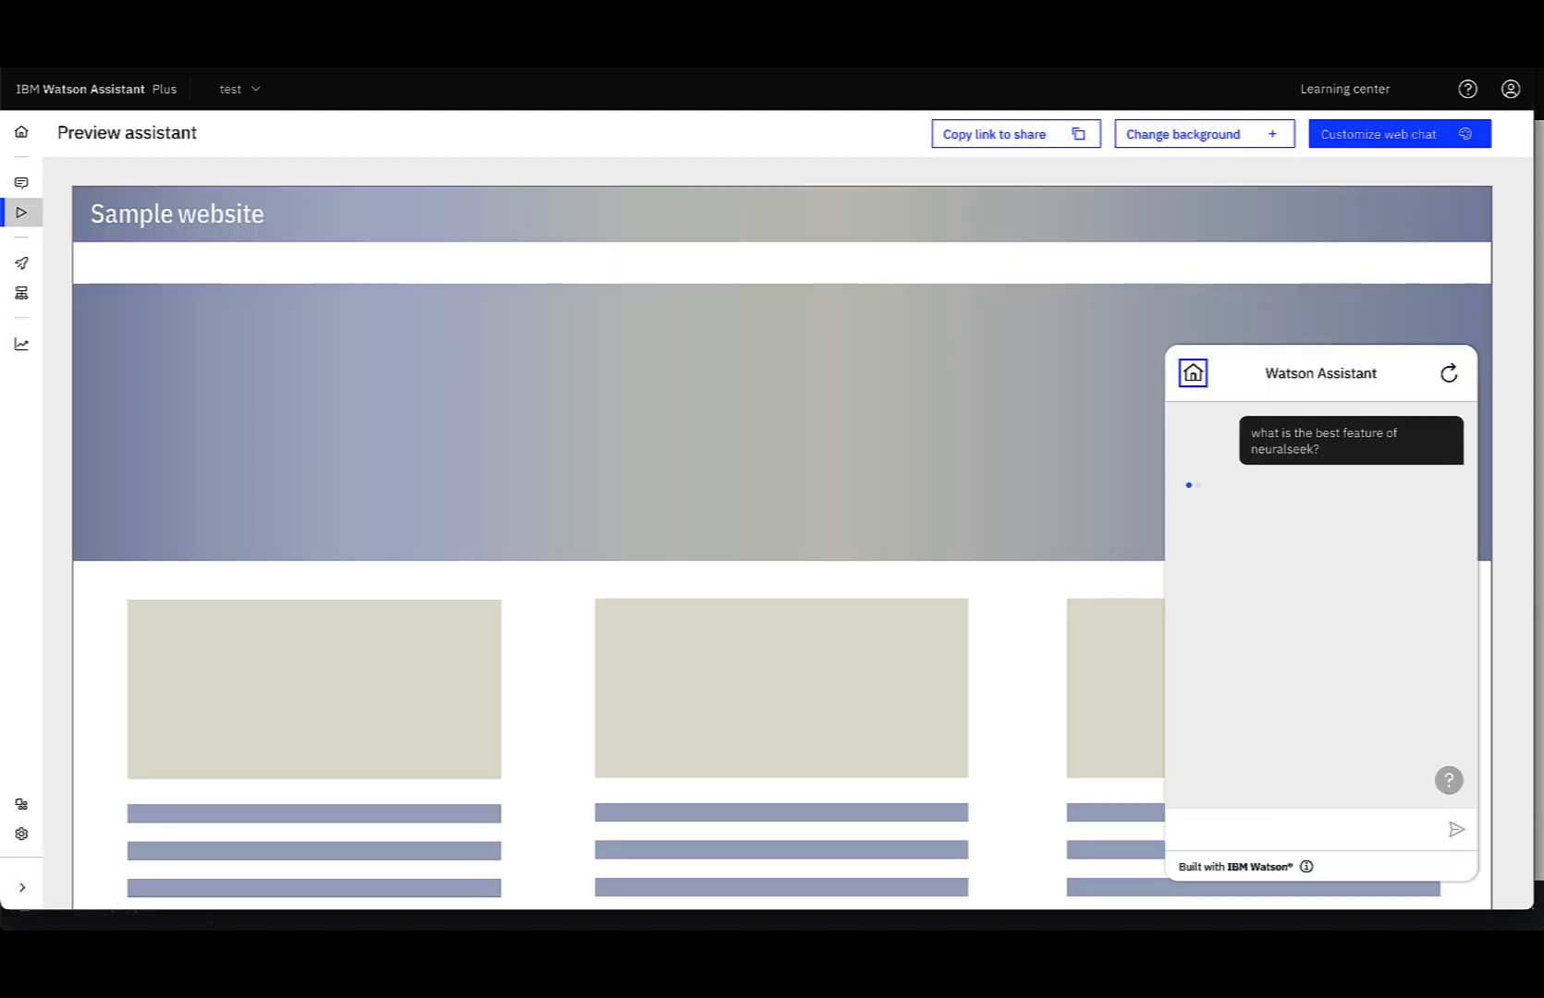
{"action": "type", "text": "is it easy to integrate with watson assistant?"}
{"action": "key", "text": "Return"}
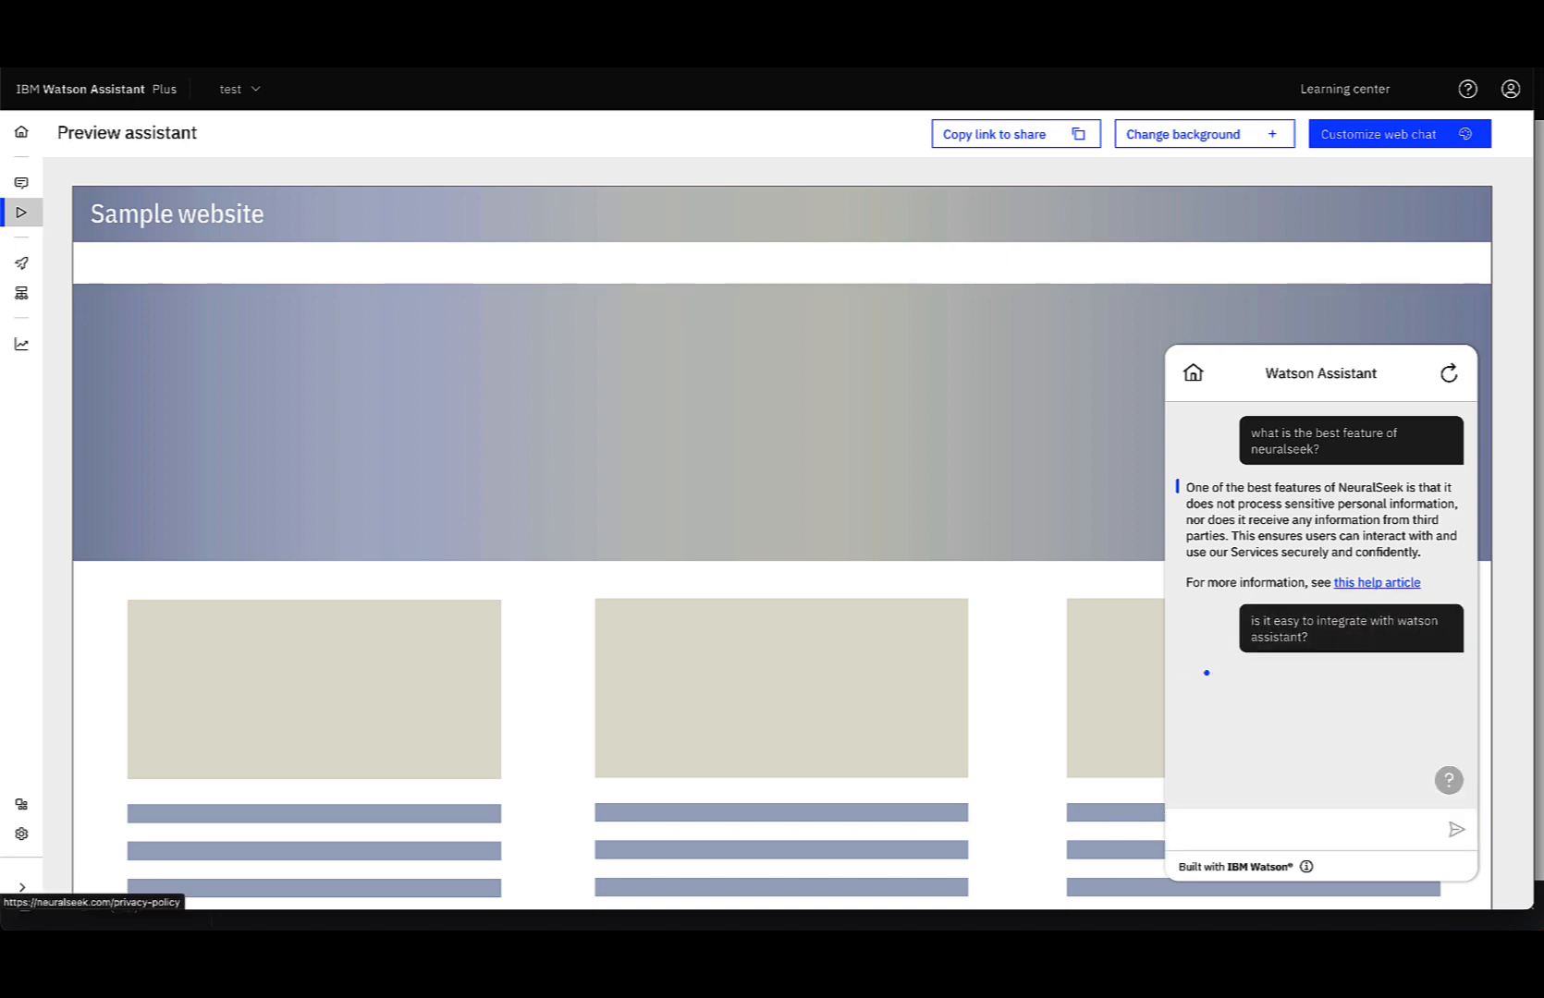
- Ask the web chat "what is your privacy policy?" and "how do you protect my data?"
{"action": "type", "text": "what is your privacy policy?"}
{"action": "key", "text": "Return"}
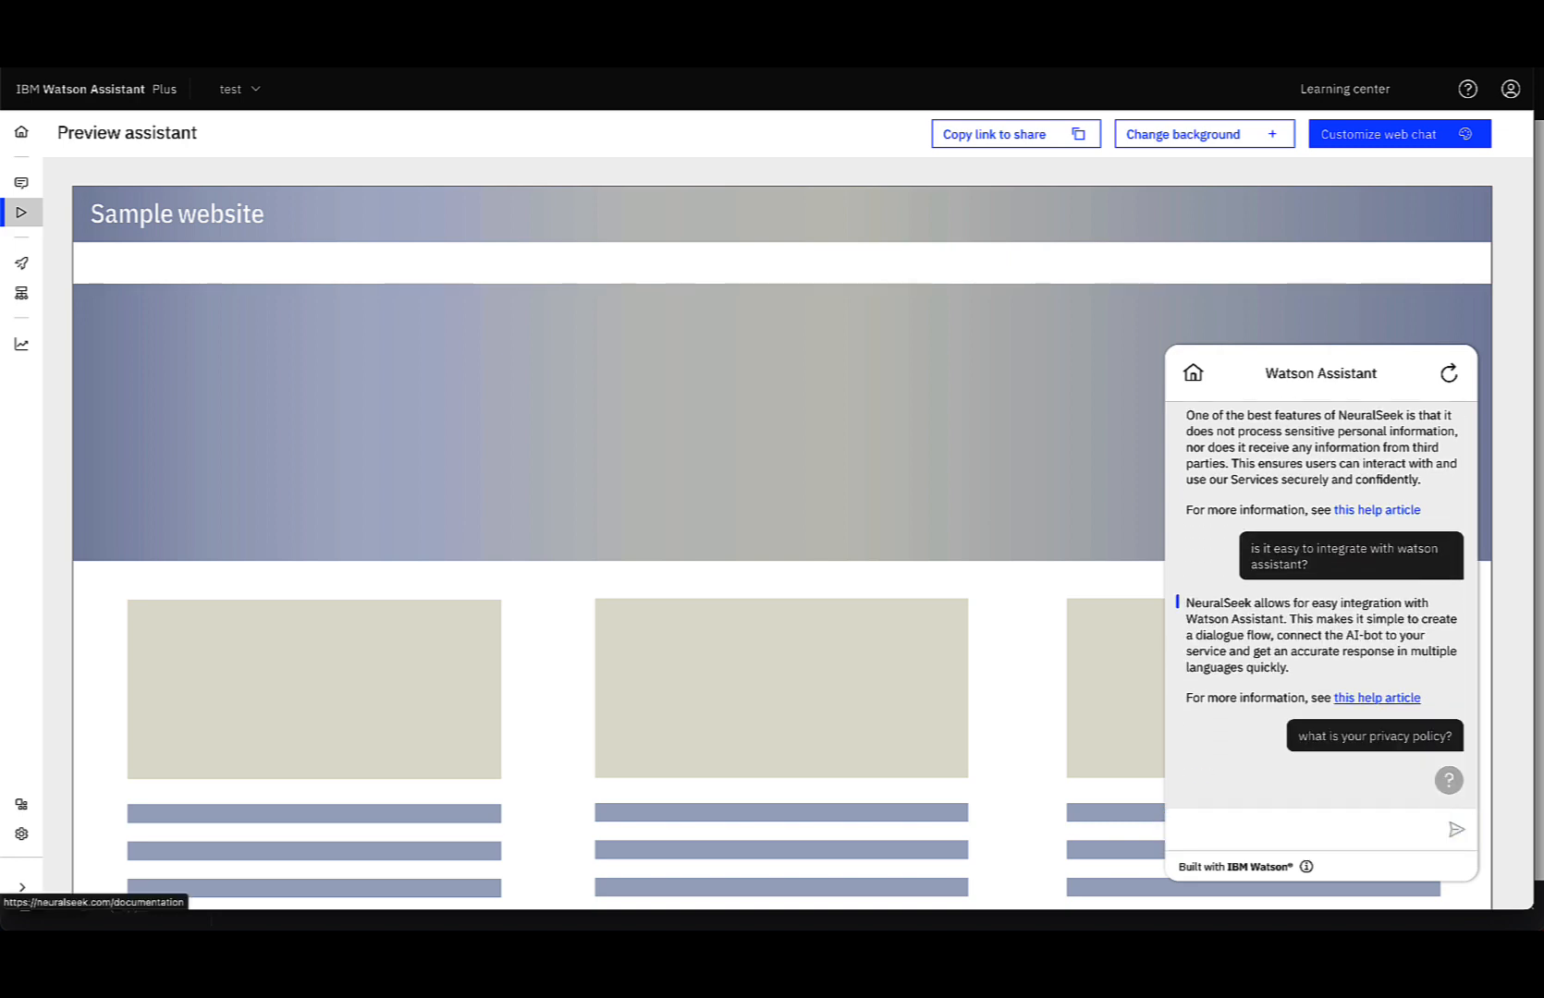
{"action": "type", "text": "how do you protect my data?"}
{"action": "key", "text": "Return"}
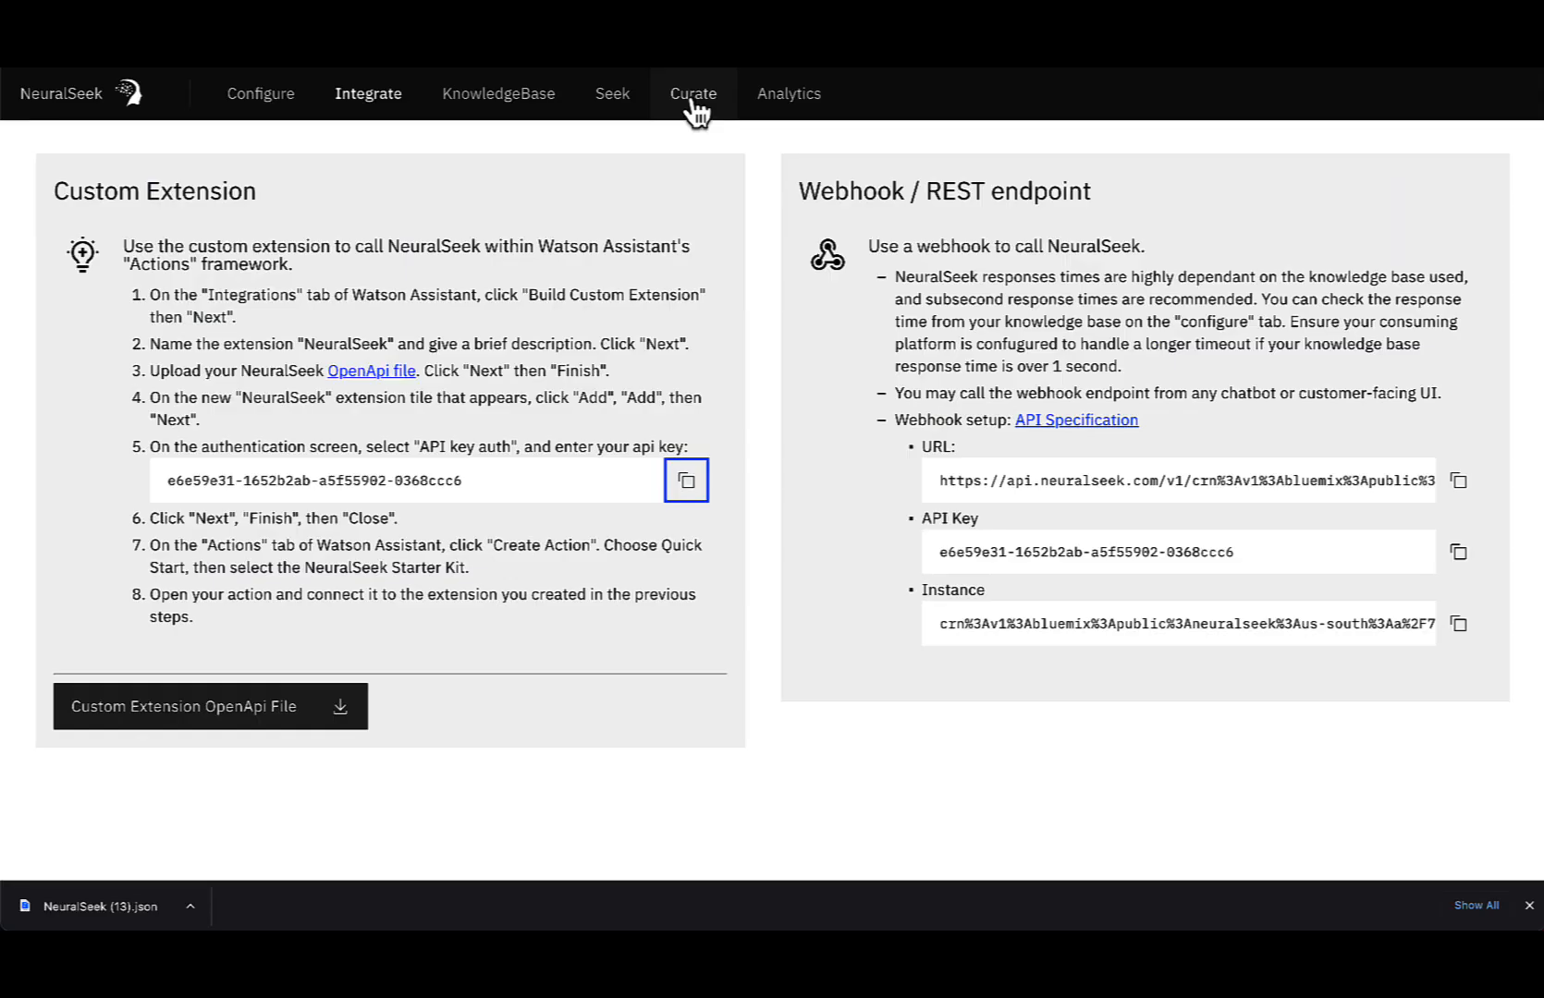
- Switch to NeuralSeek's curation view and edit the FAQ-data_protect answer to remove "in detail", saving the change
{"action": "left_click", "coordinate": [691, 96]}
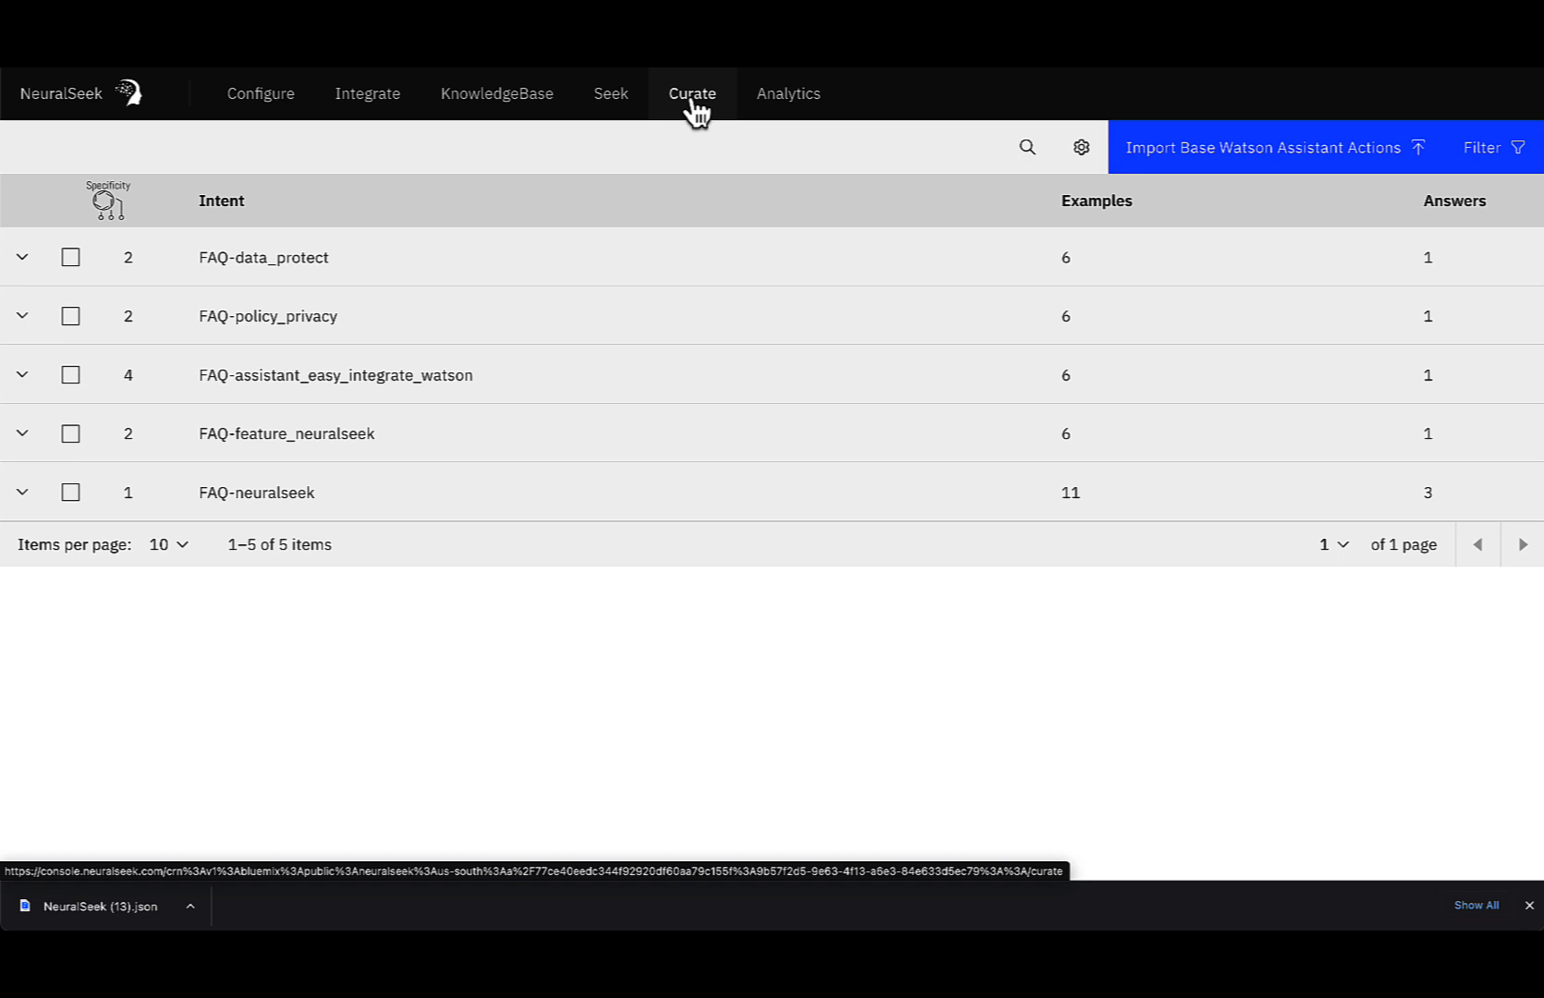
{"action": "left_click", "coordinate": [489, 262]}
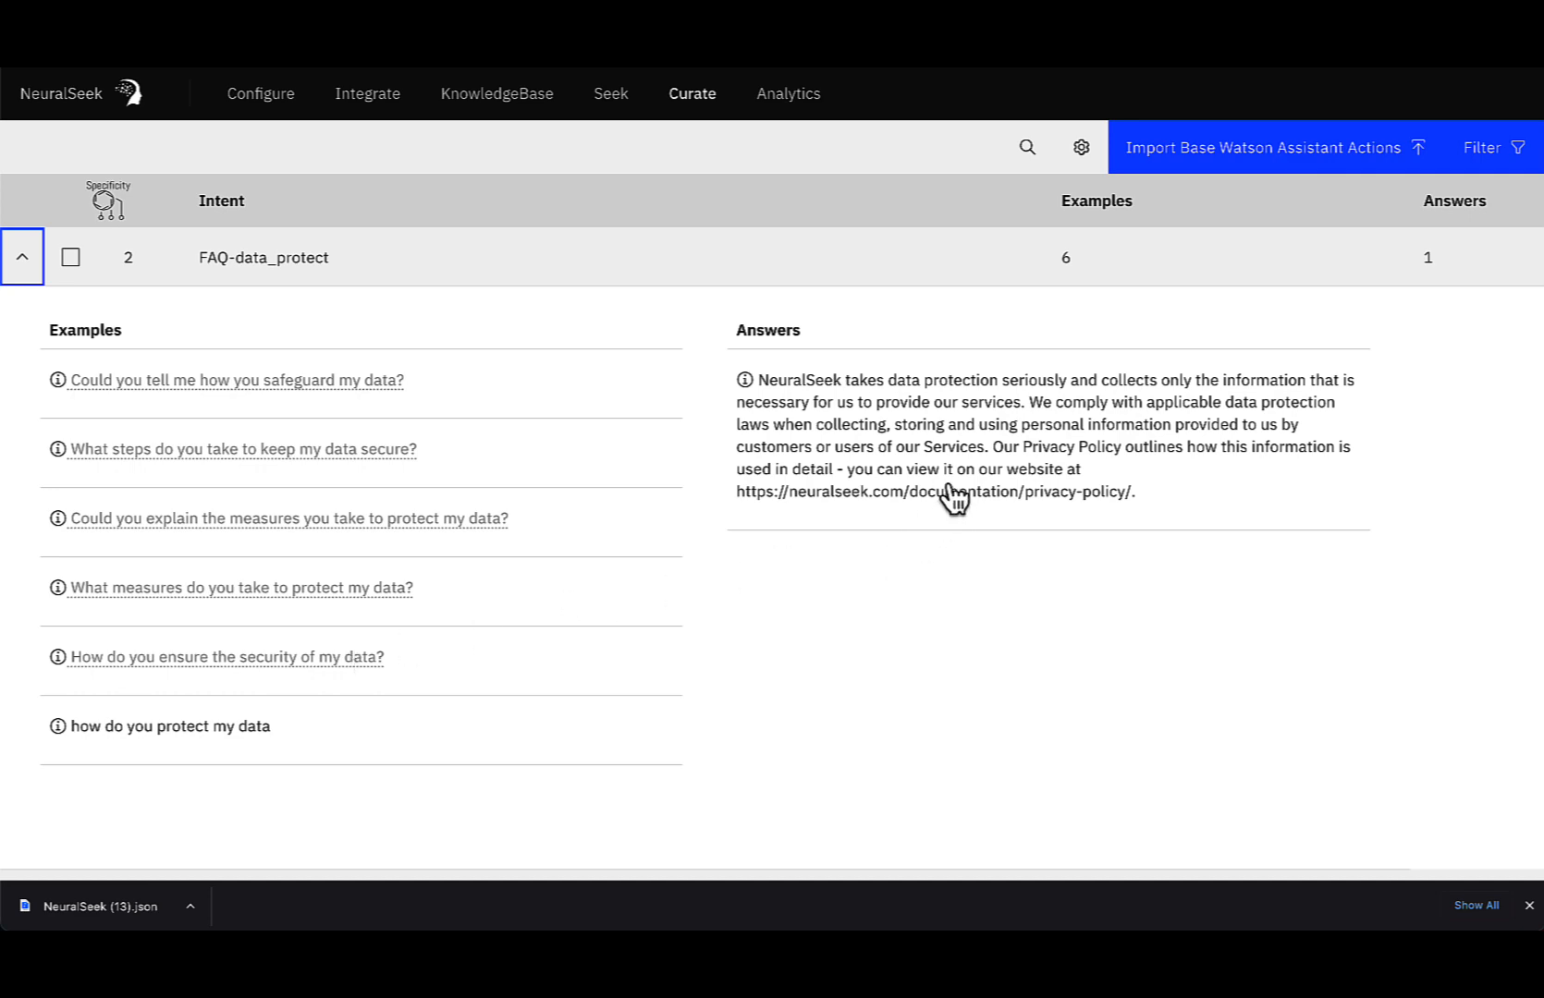
{"action": "left_click", "coordinate": [975, 453]}
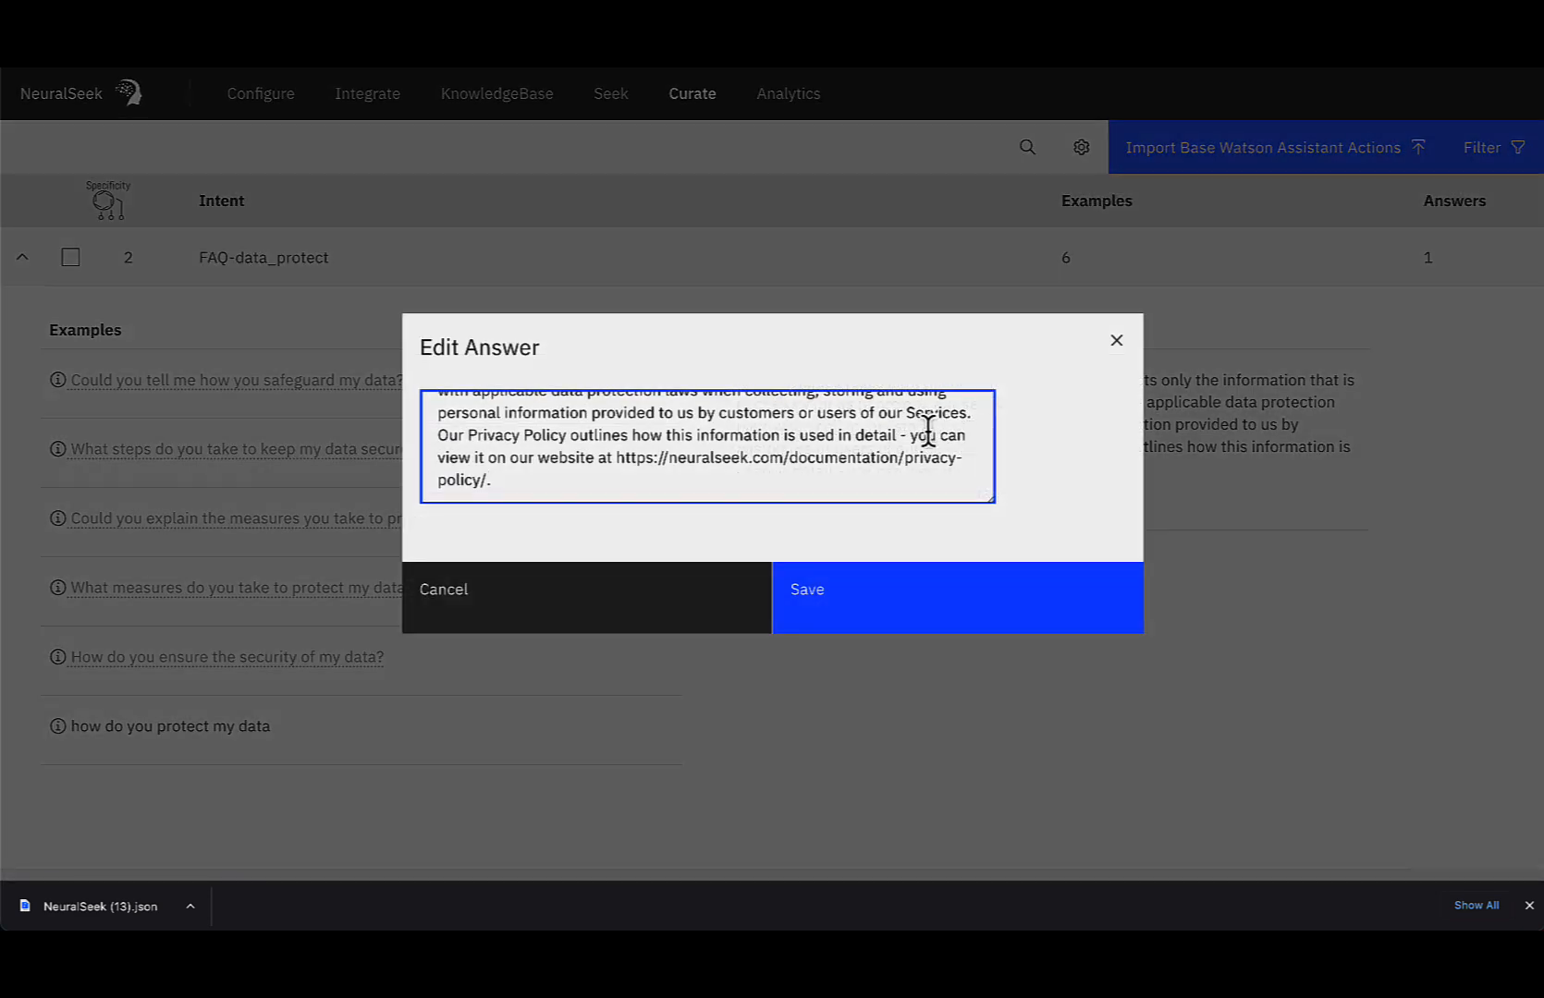
{"action": "double_click", "coordinate": [886, 431]}
{"action": "key", "text": "BackSpace"}
{"action": "key", "text": "BackSpace"}
{"action": "key", "text": "BackSpace"}
{"action": "key", "text": "BackSpace"}
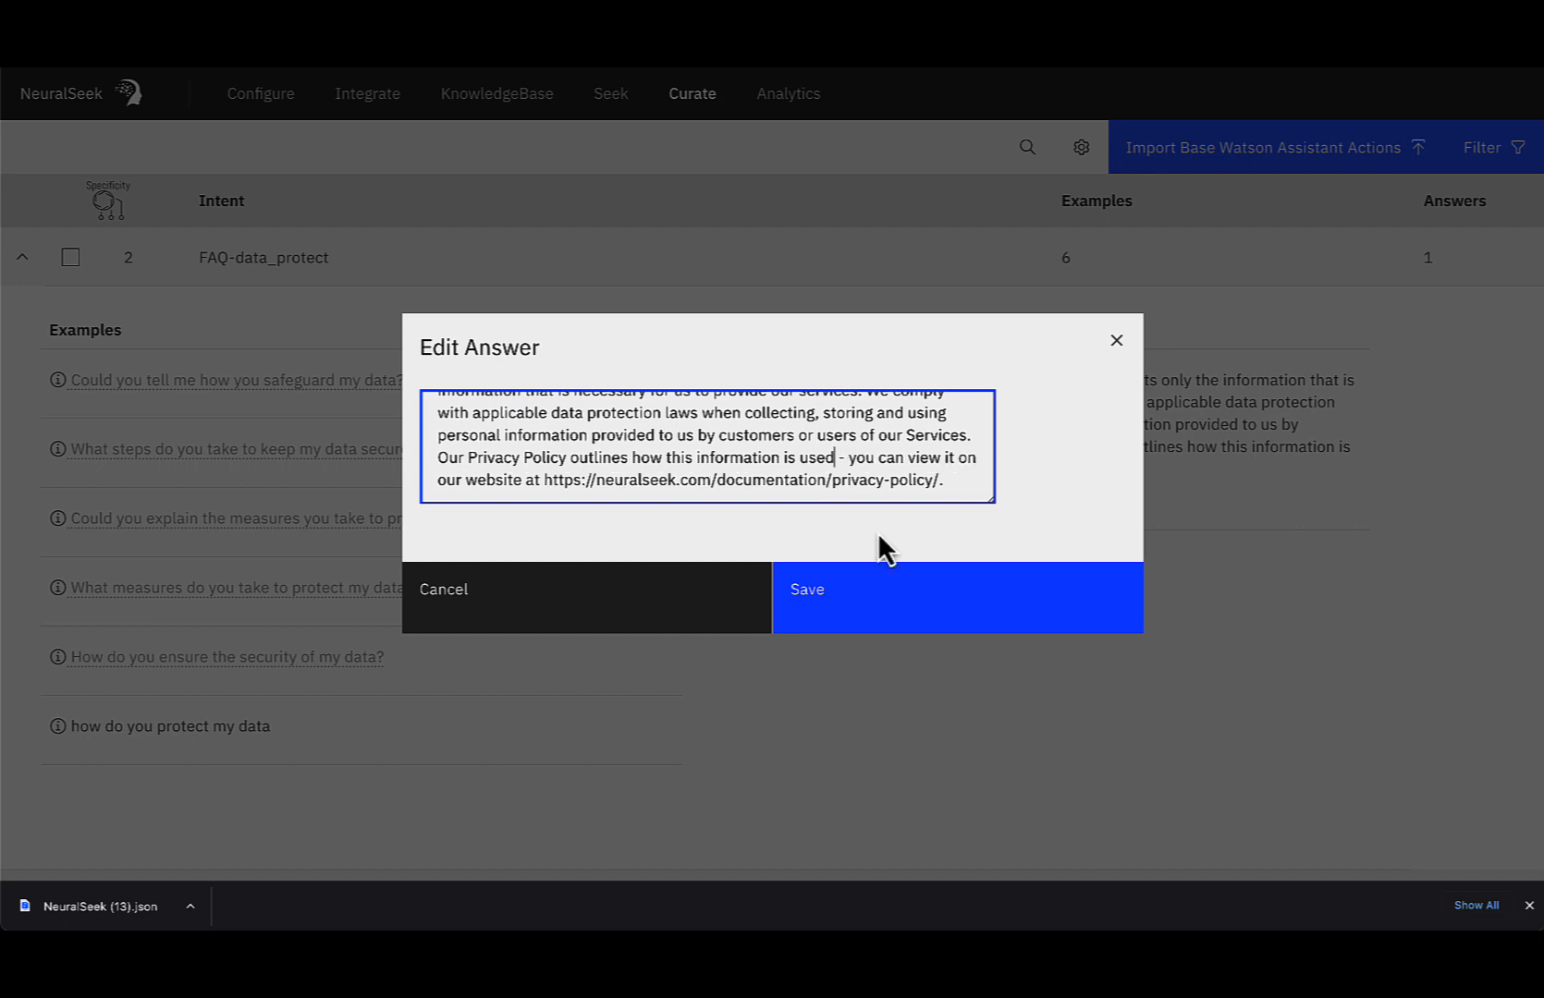
{"action": "left_click", "coordinate": [878, 592]}
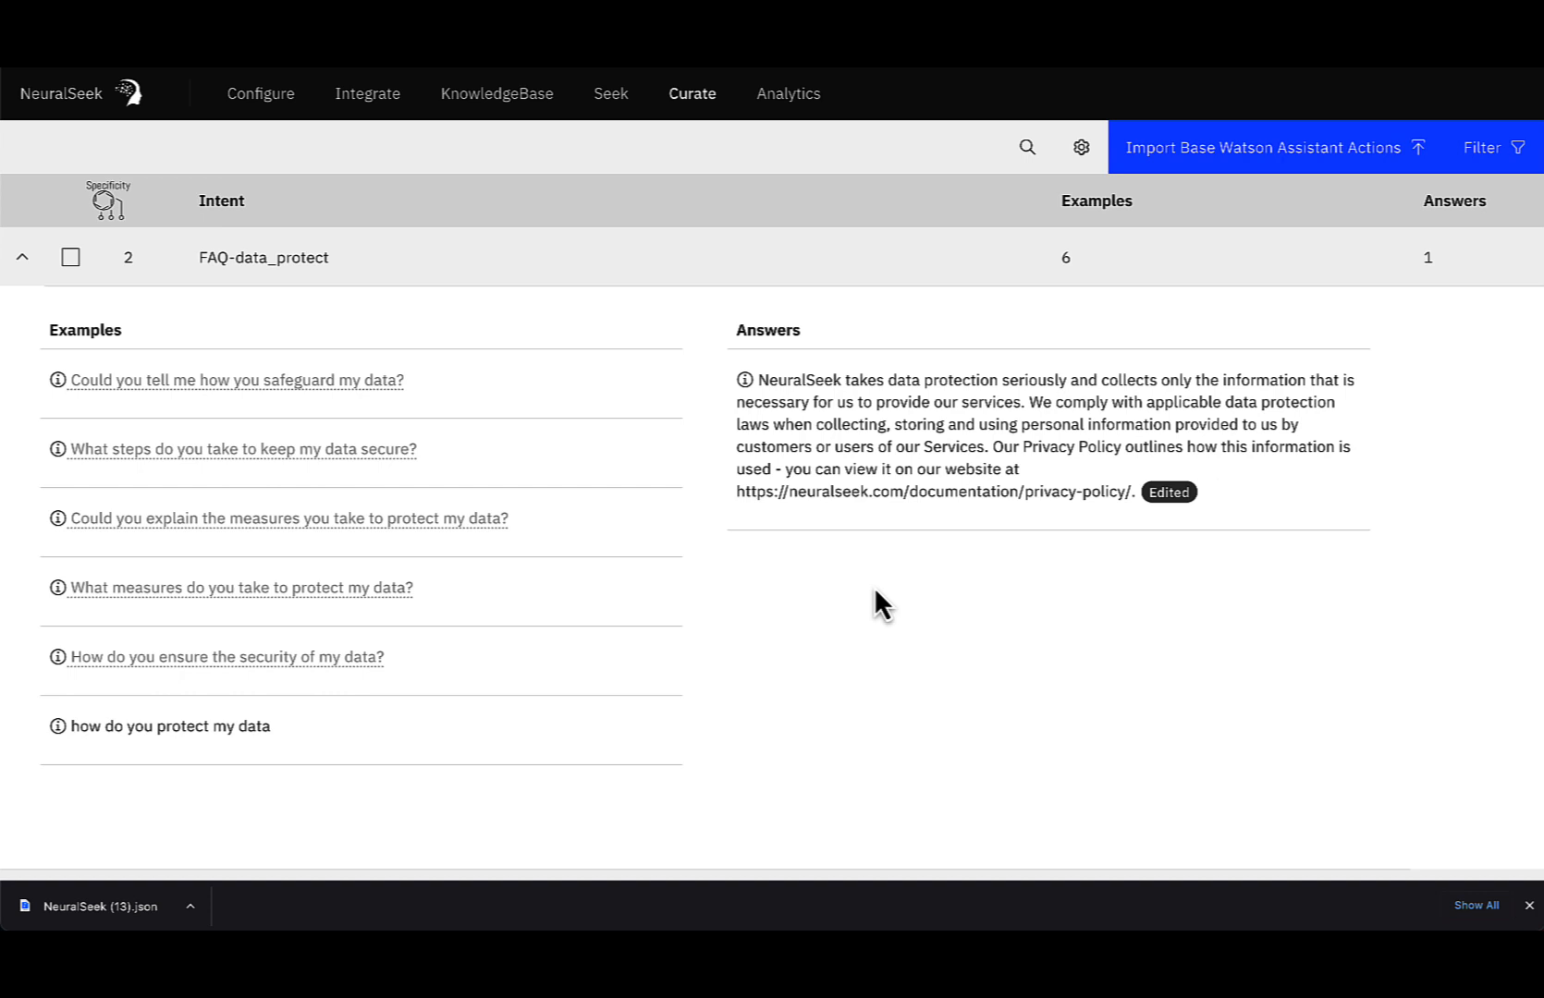
- Collapse the FAQ-data_protect details and merge the FAQ-data_protect and FAQ-policy_privacy intents
{"action": "left_click", "coordinate": [399, 260]}
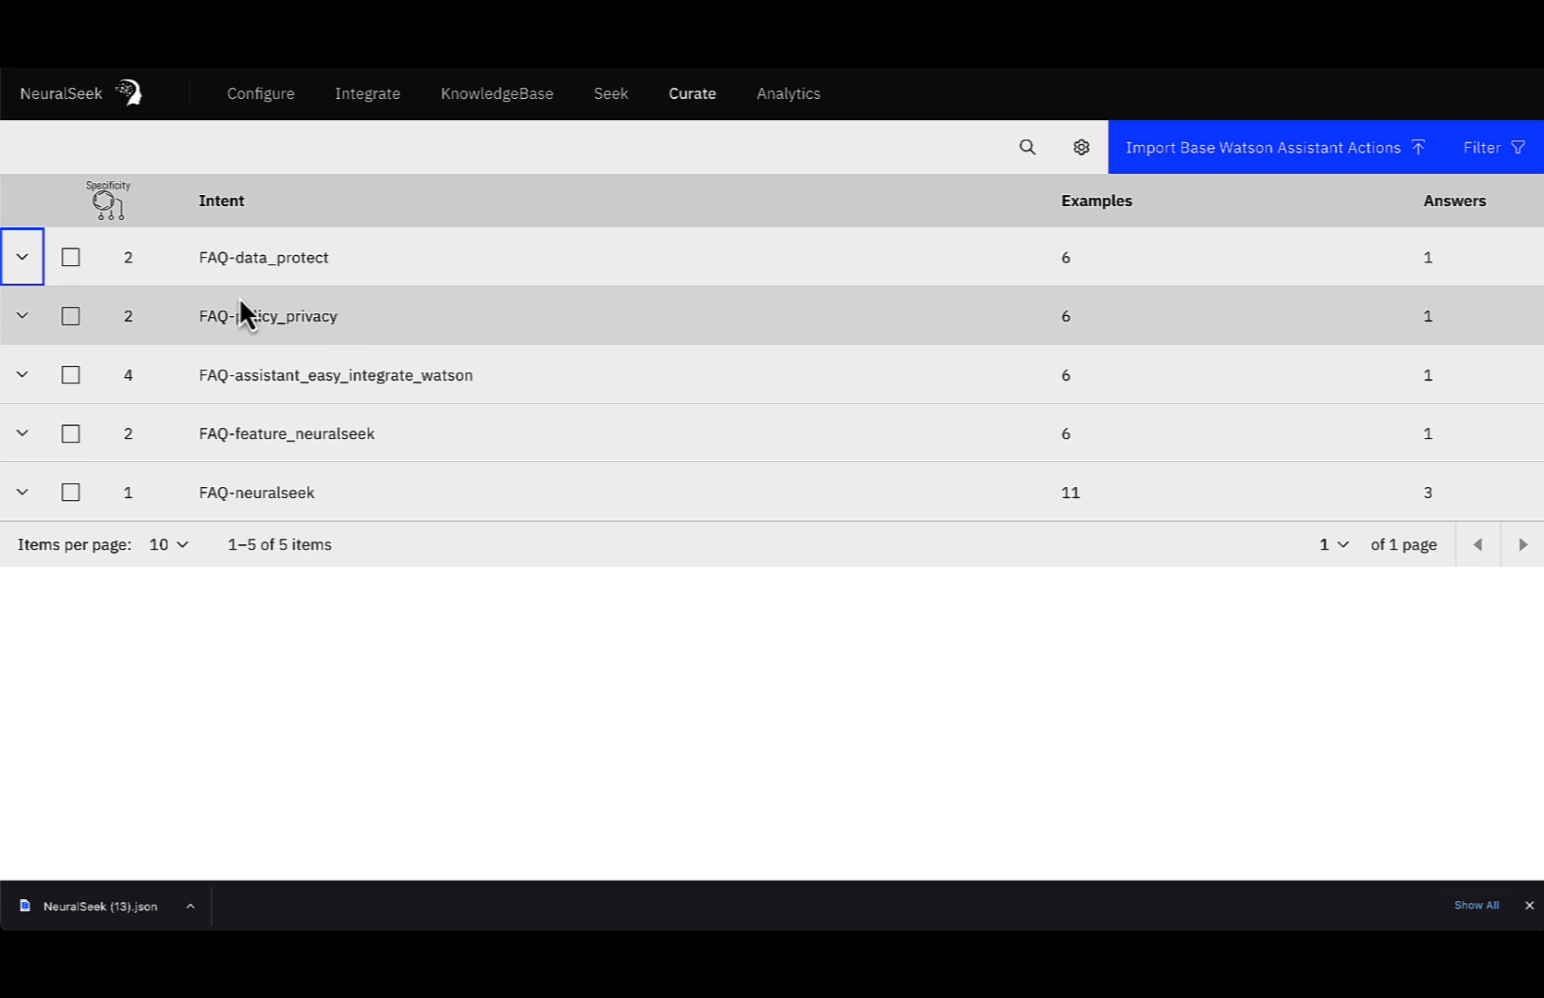
{"action": "left_click", "coordinate": [70, 259]}
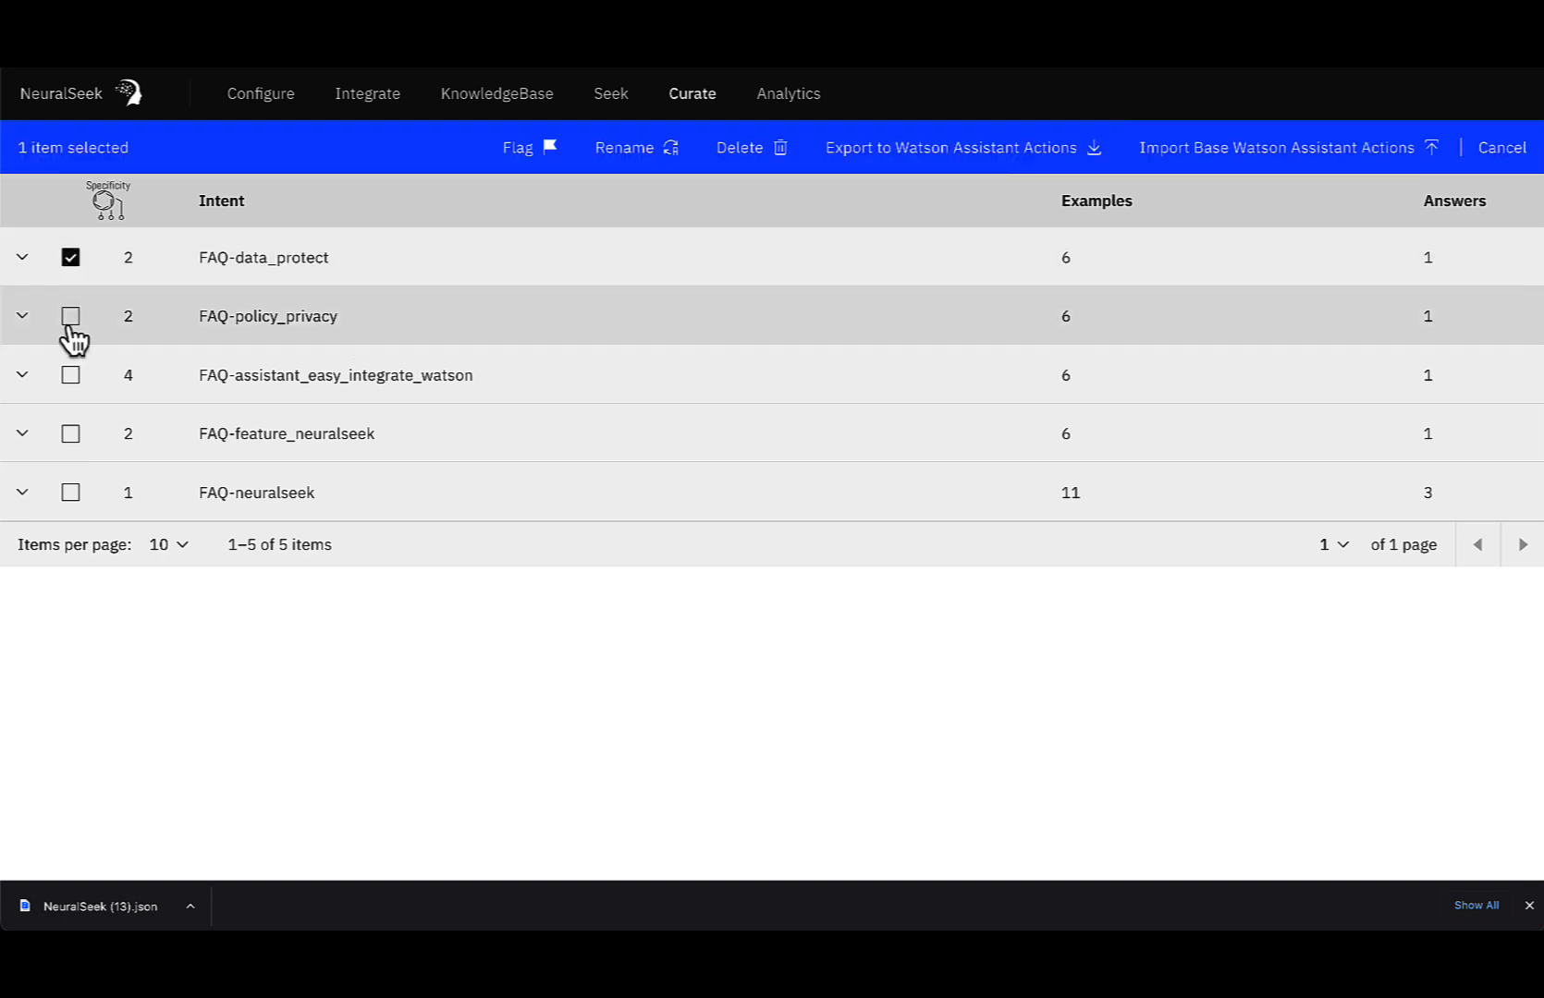
{"action": "left_click", "coordinate": [71, 317]}
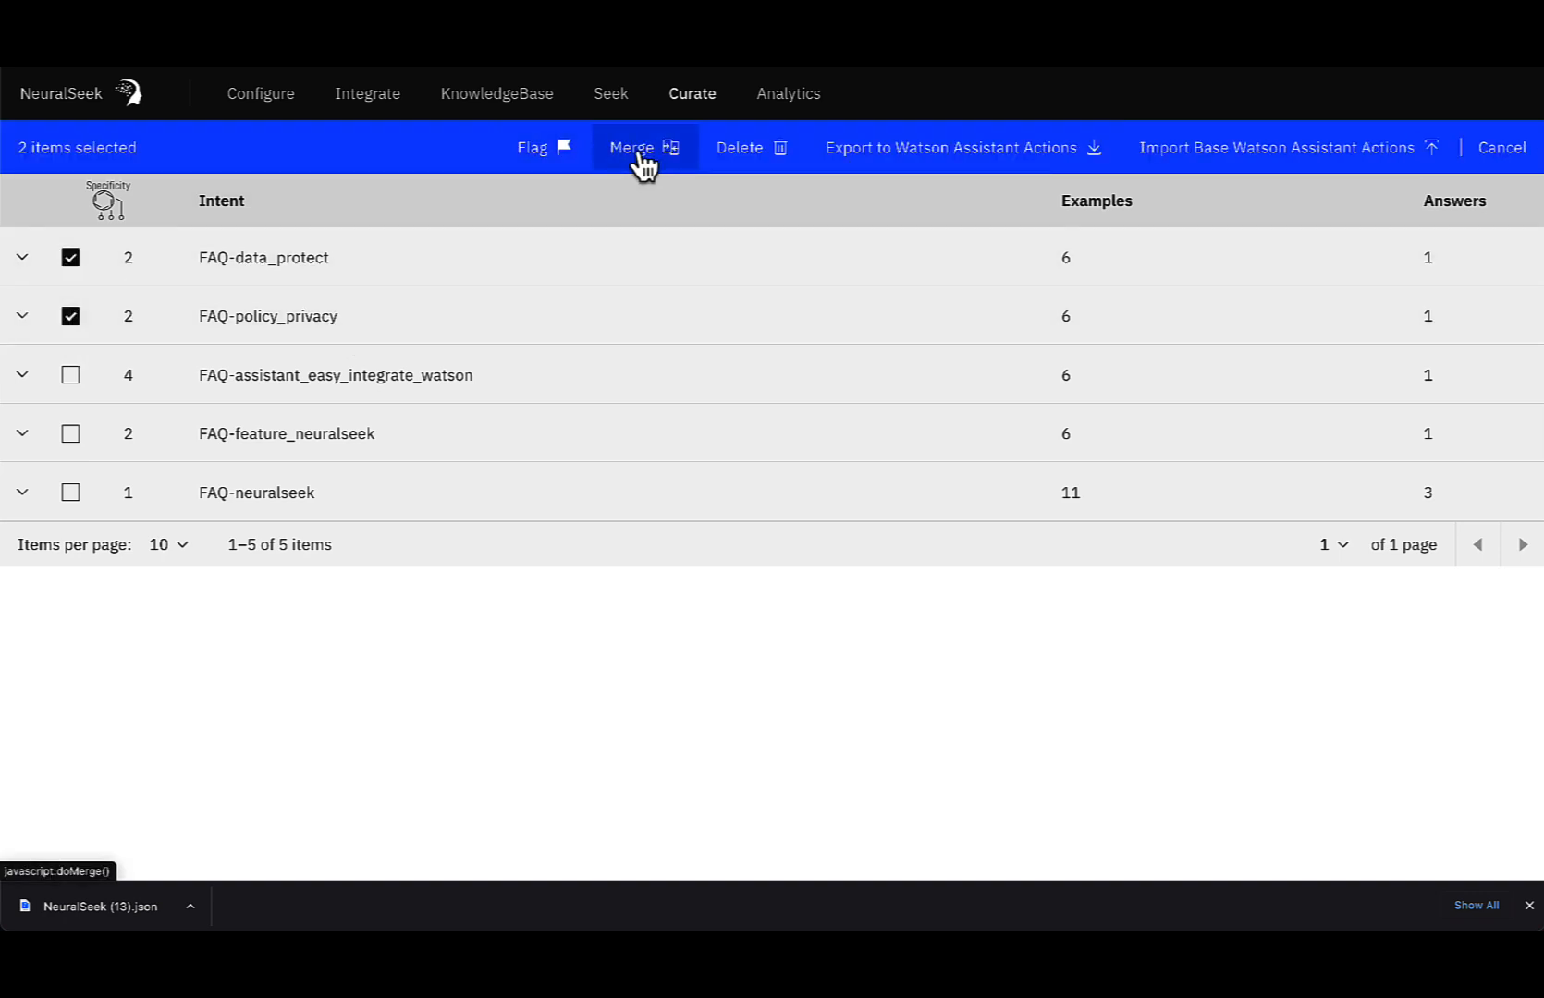
{"action": "left_click", "coordinate": [639, 153]}
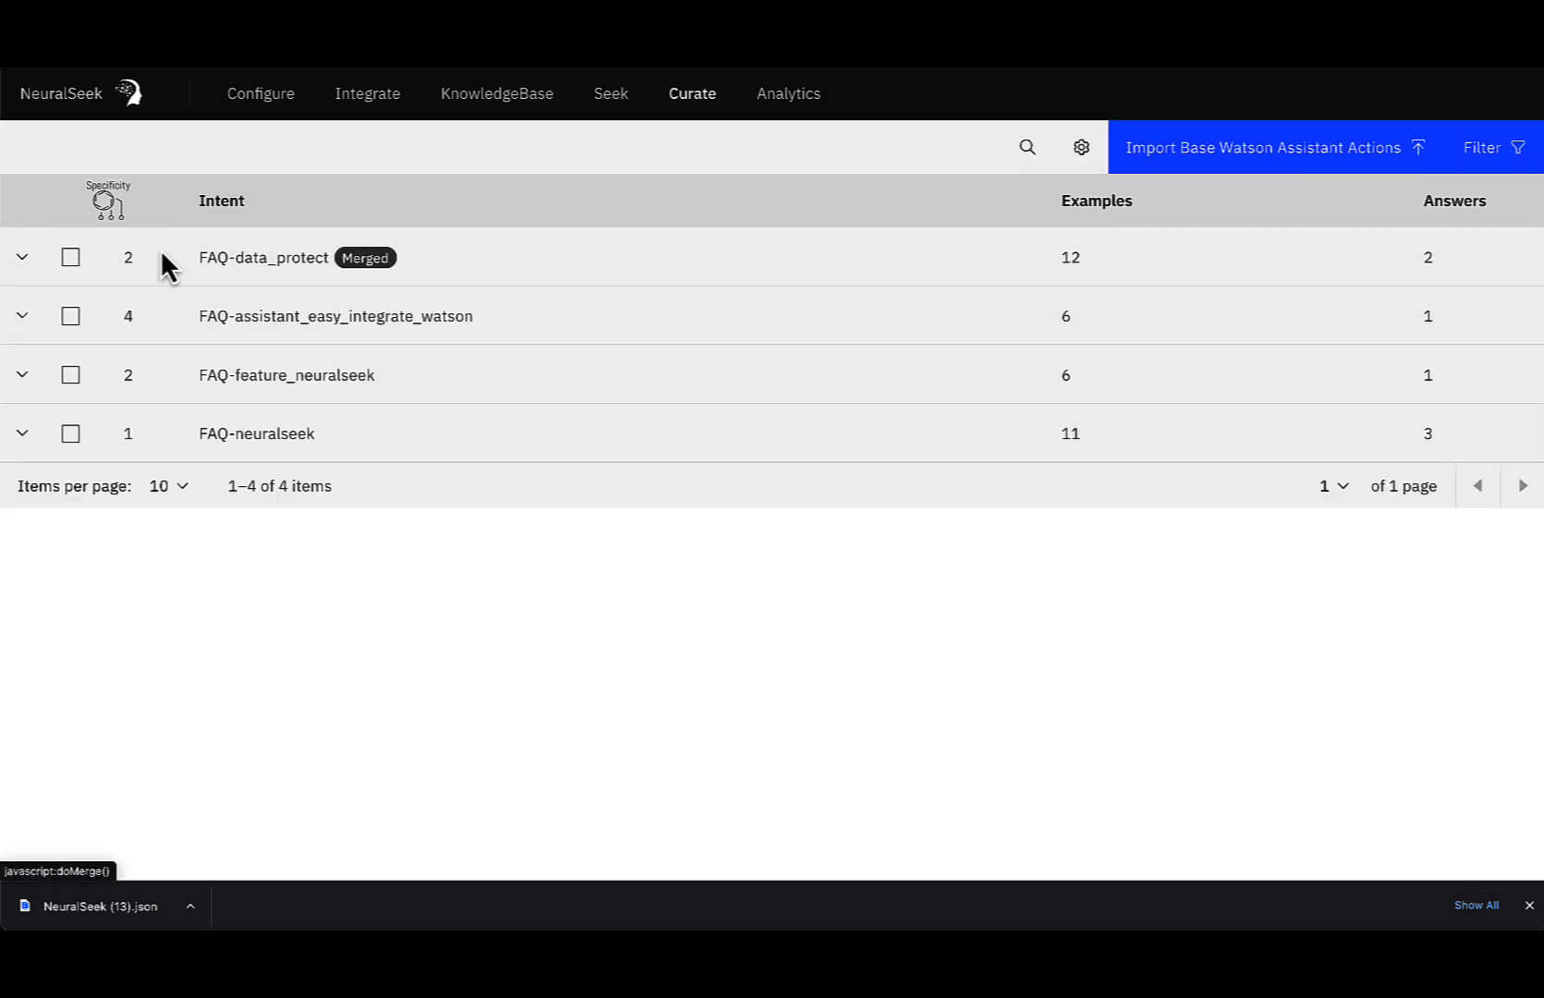
- Review the merged FAQ-data_protect intent's examples and answers, and look at its rename dialog without changing the name
{"action": "left_click", "coordinate": [23, 259]}
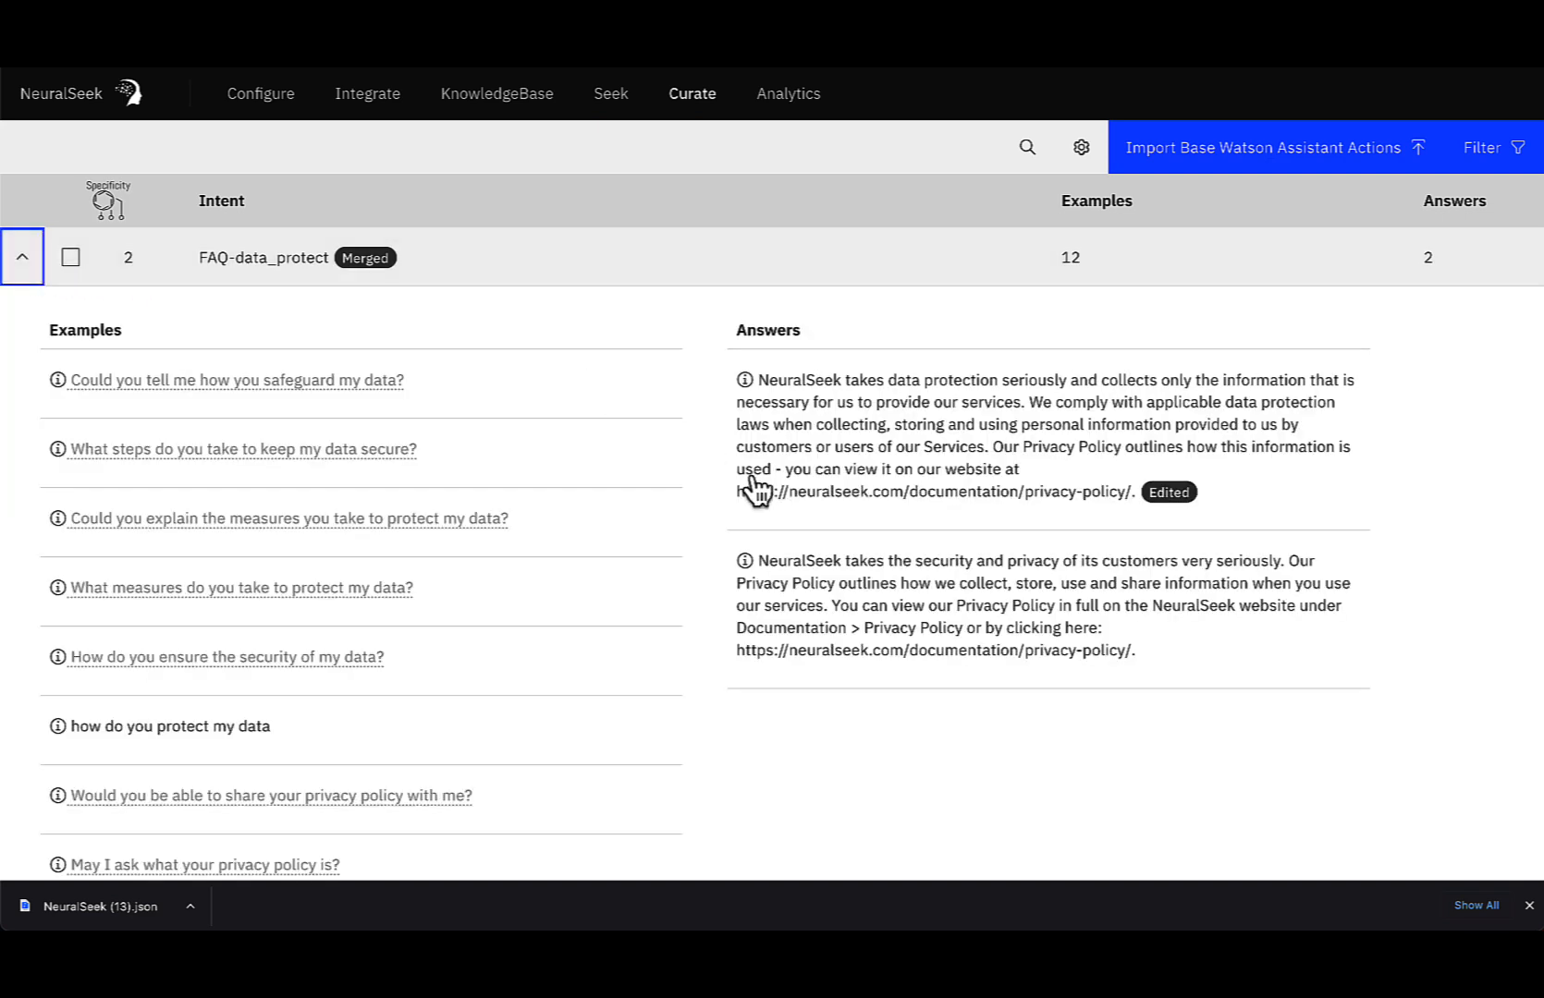
{"action": "left_click", "coordinate": [22, 257]}
{"action": "left_click", "coordinate": [70, 259]}
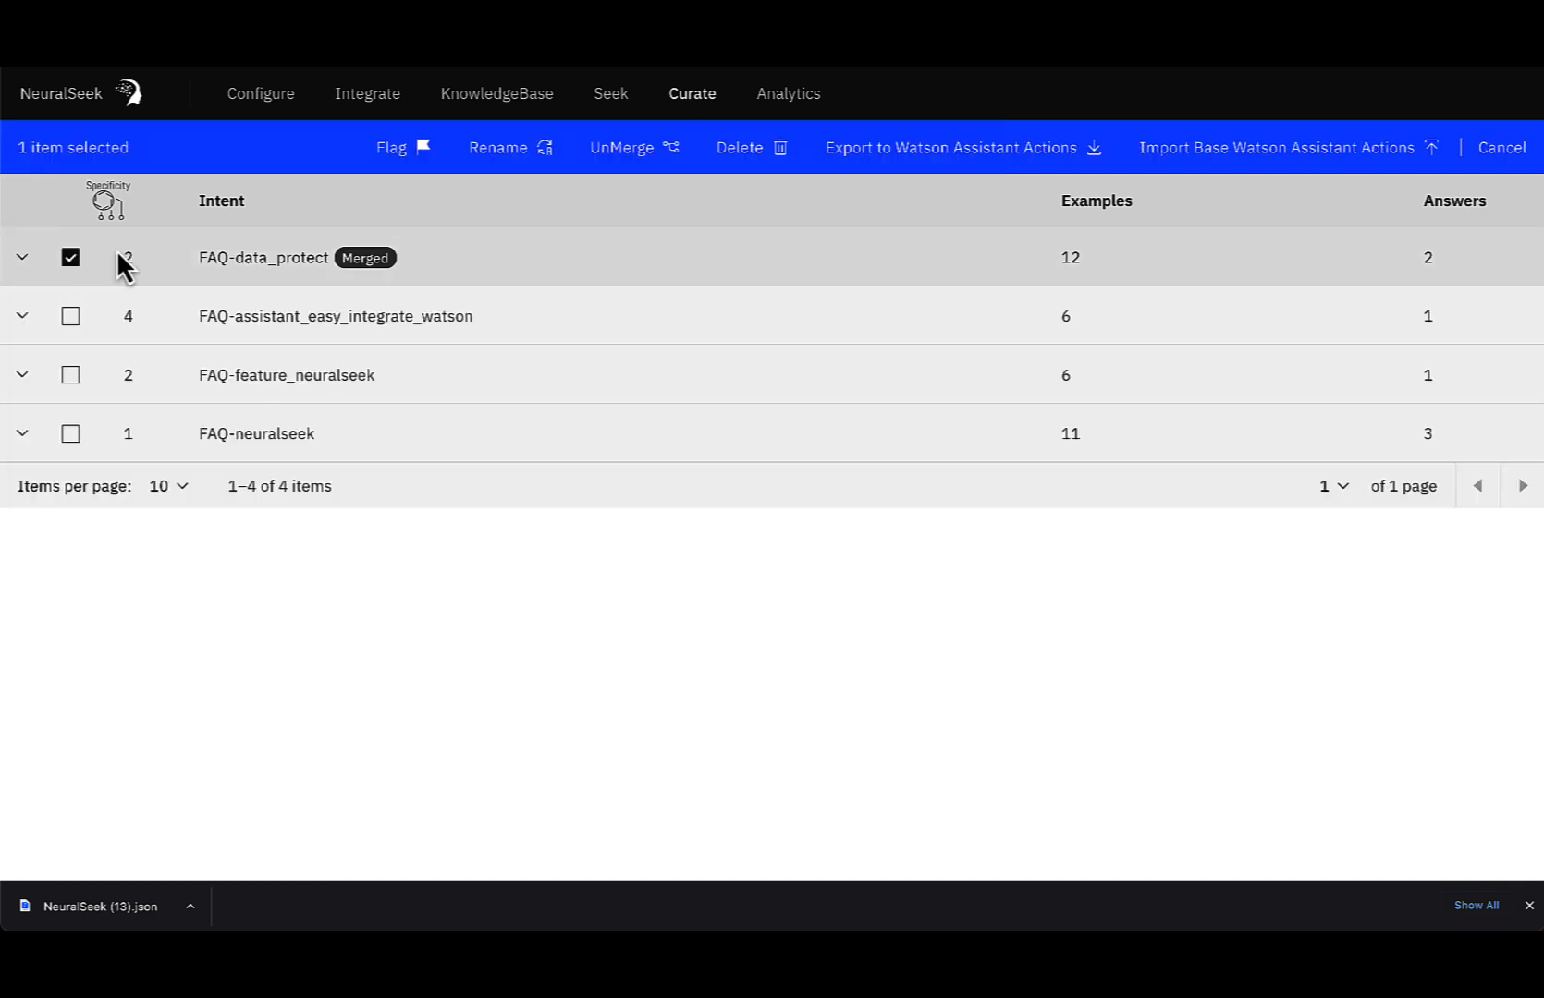
{"action": "left_click", "coordinate": [529, 150]}
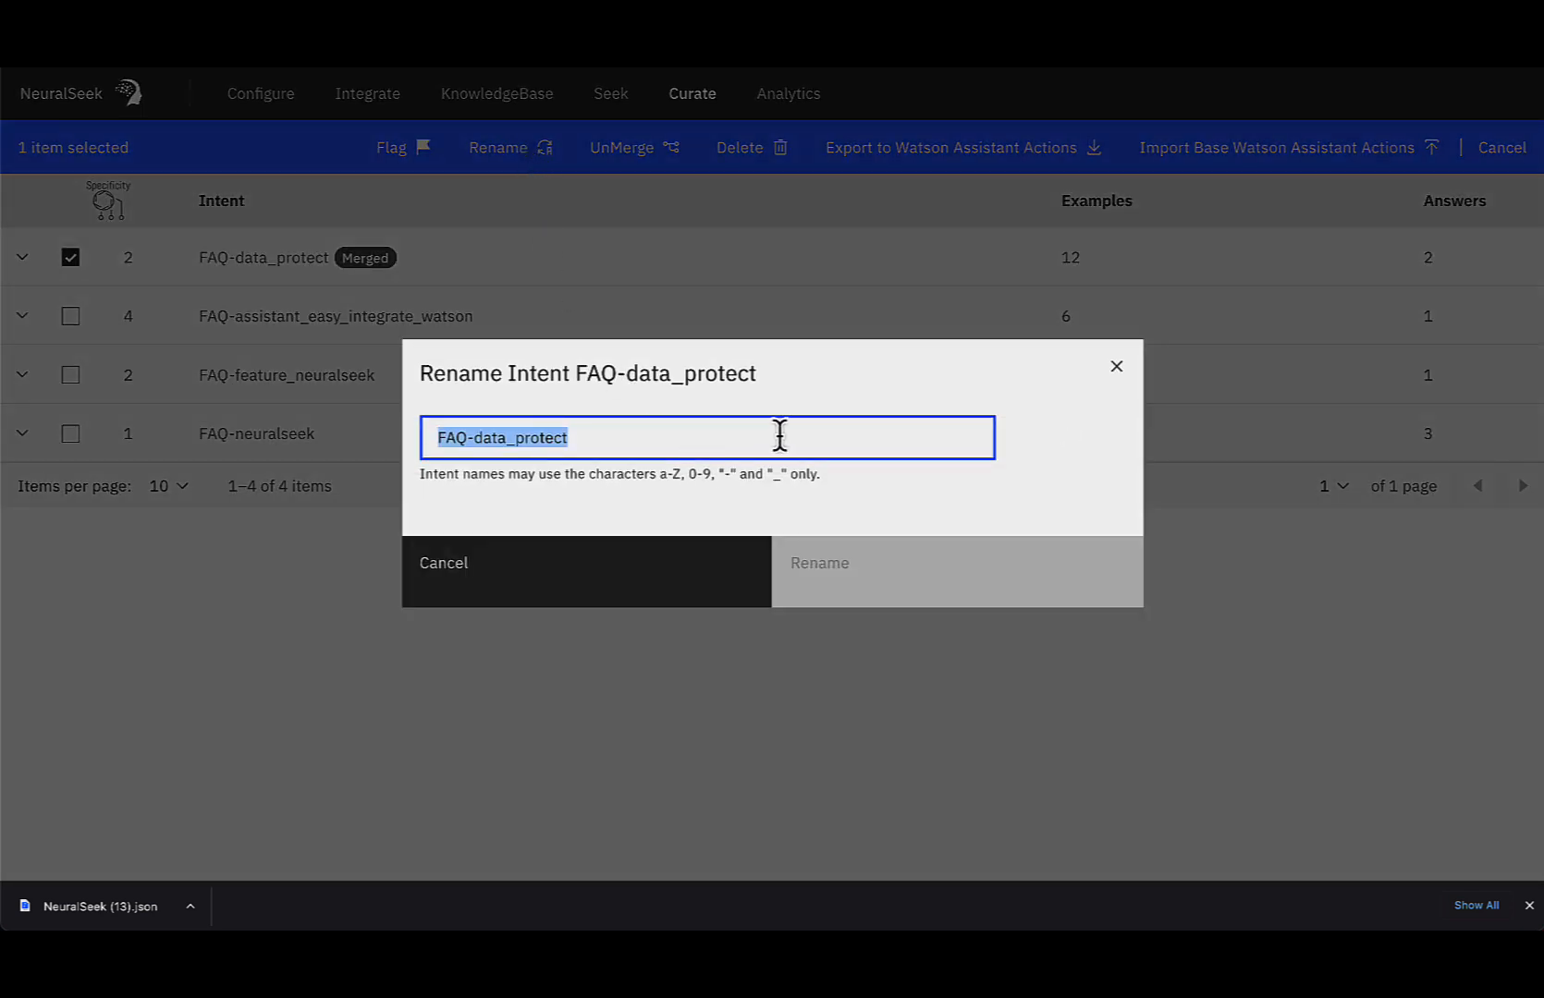
{"action": "left_click", "coordinate": [1117, 370]}
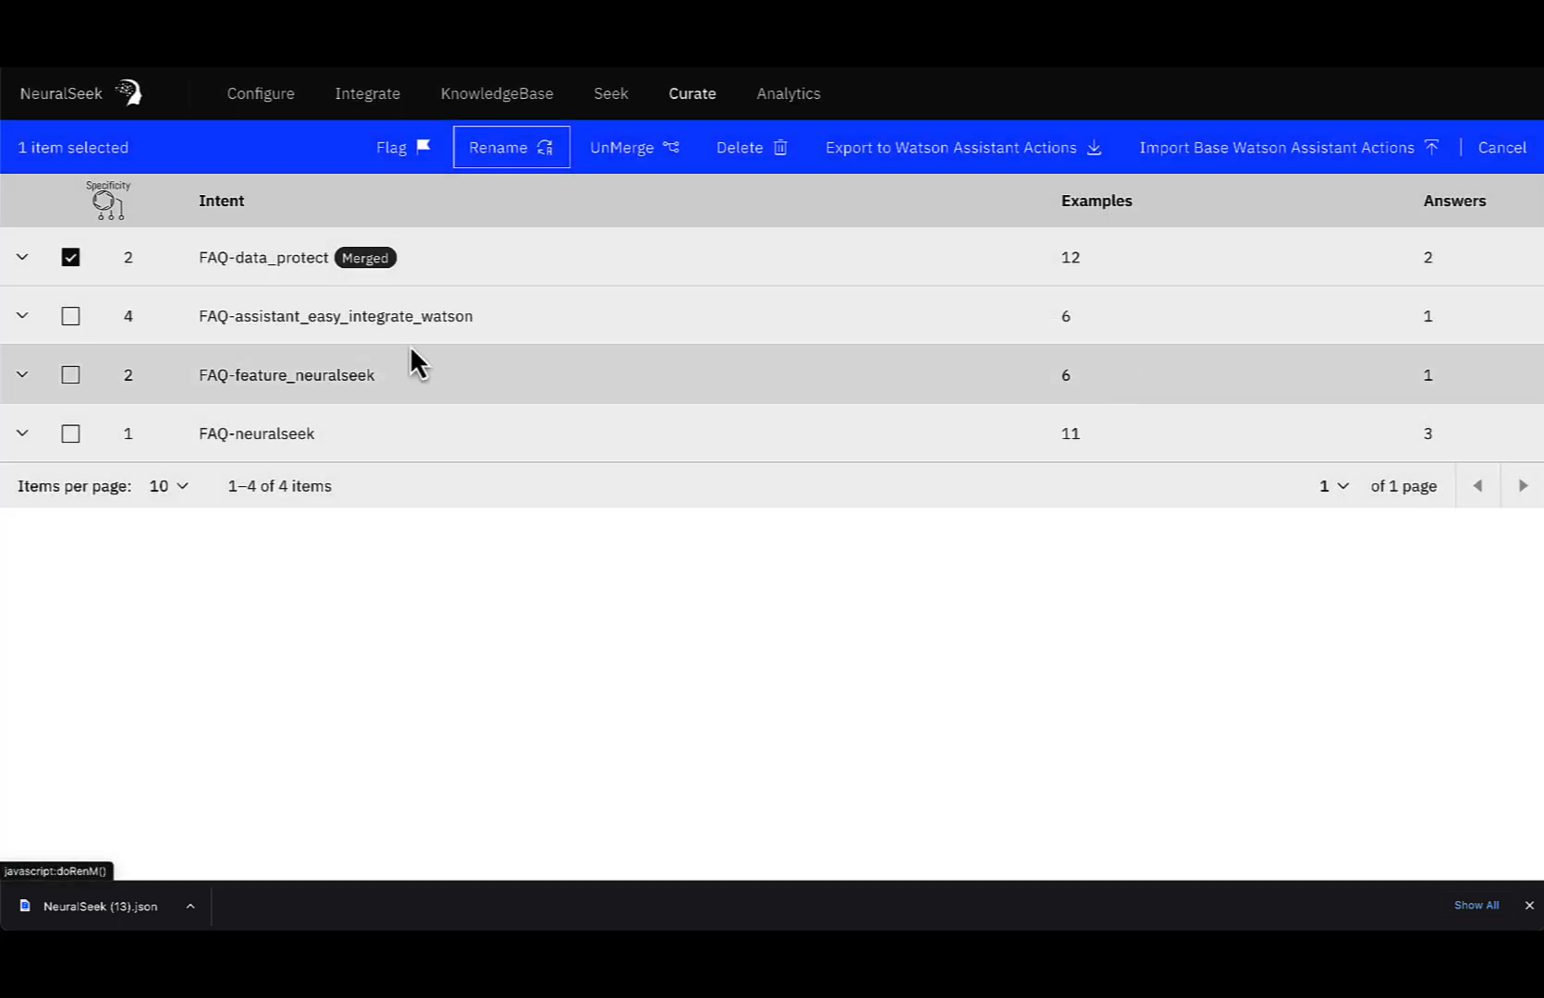
- Unmerge the FAQ-data_protect intent and flag the FAQ-assistant_easy_integrate_watson intent
{"action": "left_click", "coordinate": [128, 300]}
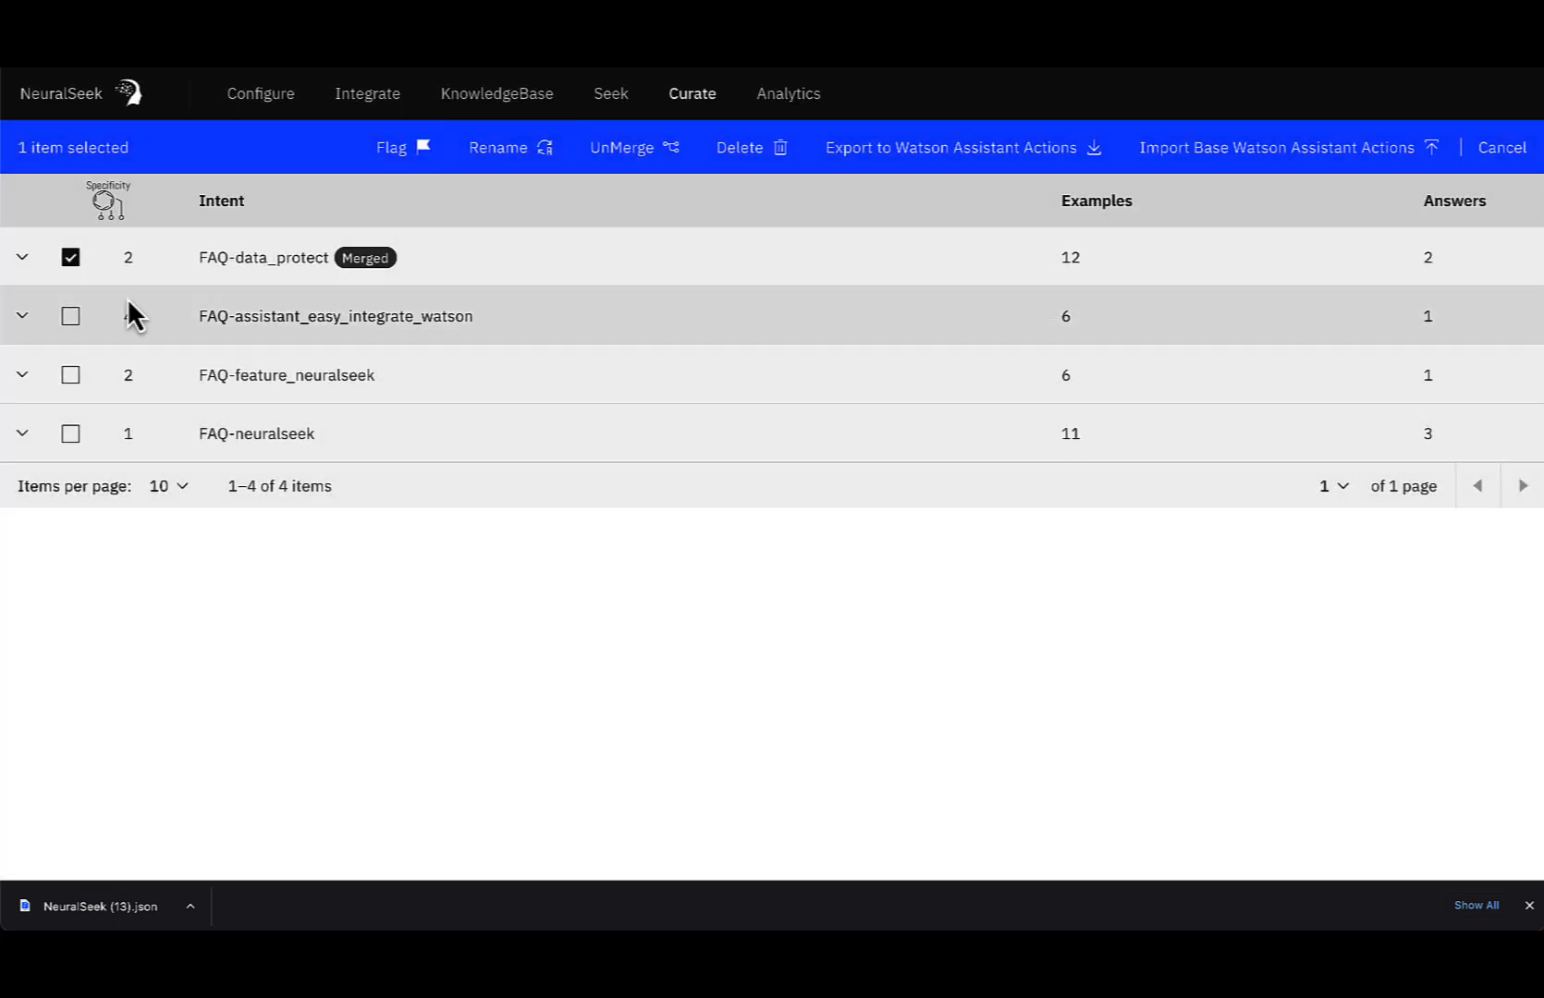
{"action": "left_click", "coordinate": [650, 166]}
{"action": "left_click", "coordinate": [71, 375]}
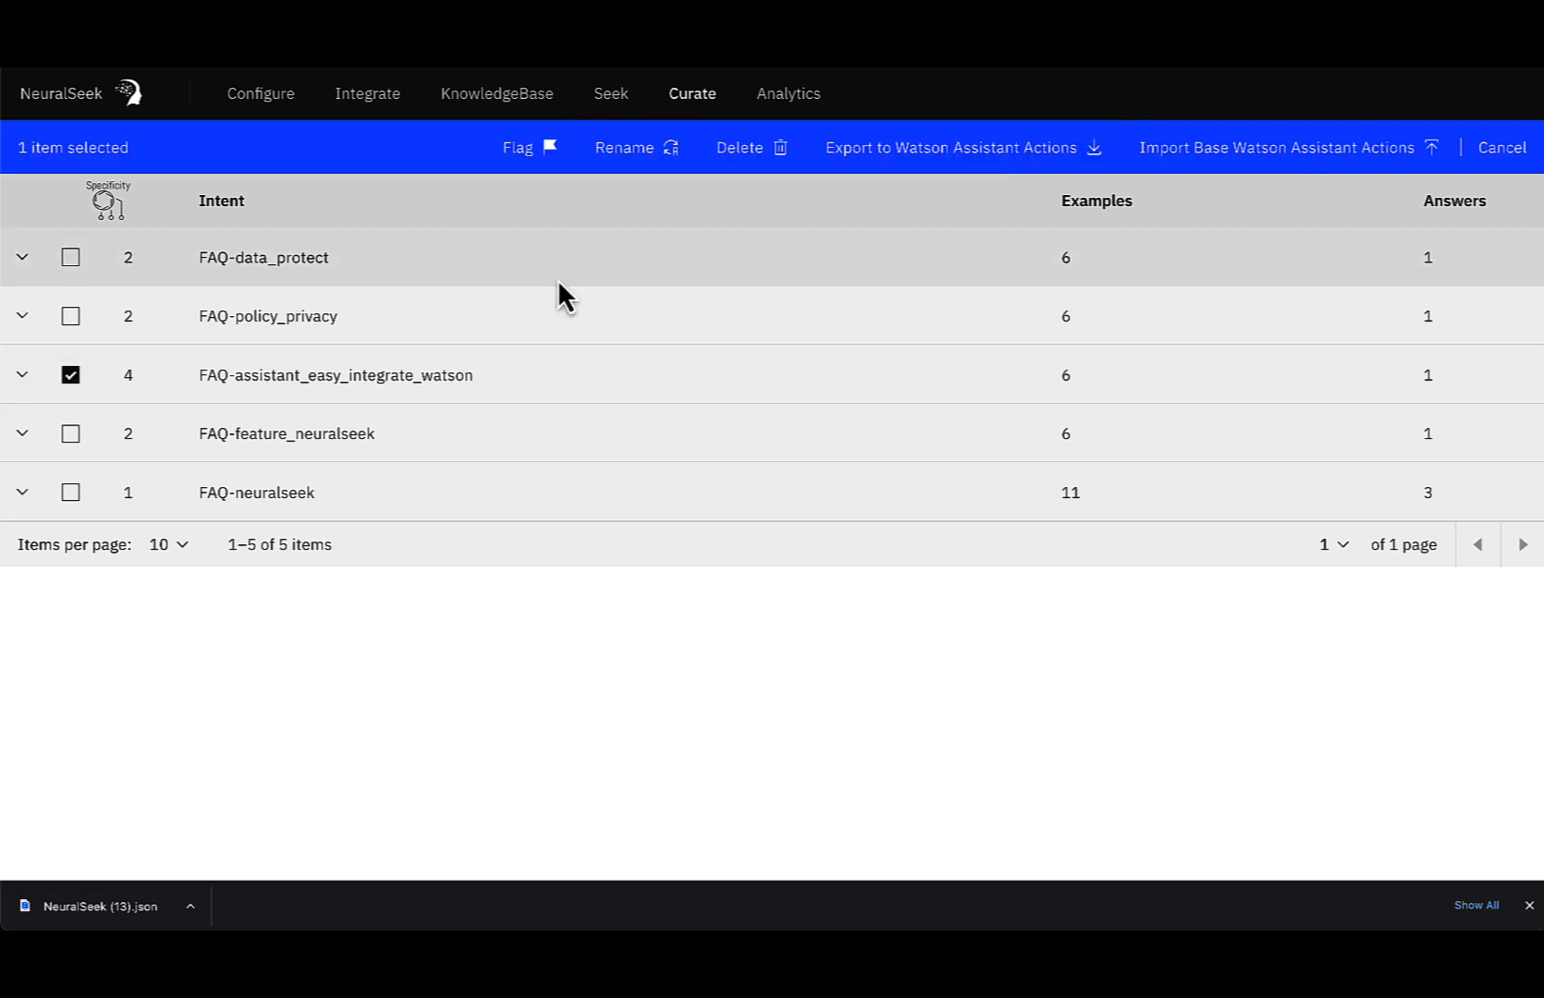
{"action": "left_click", "coordinate": [524, 155]}
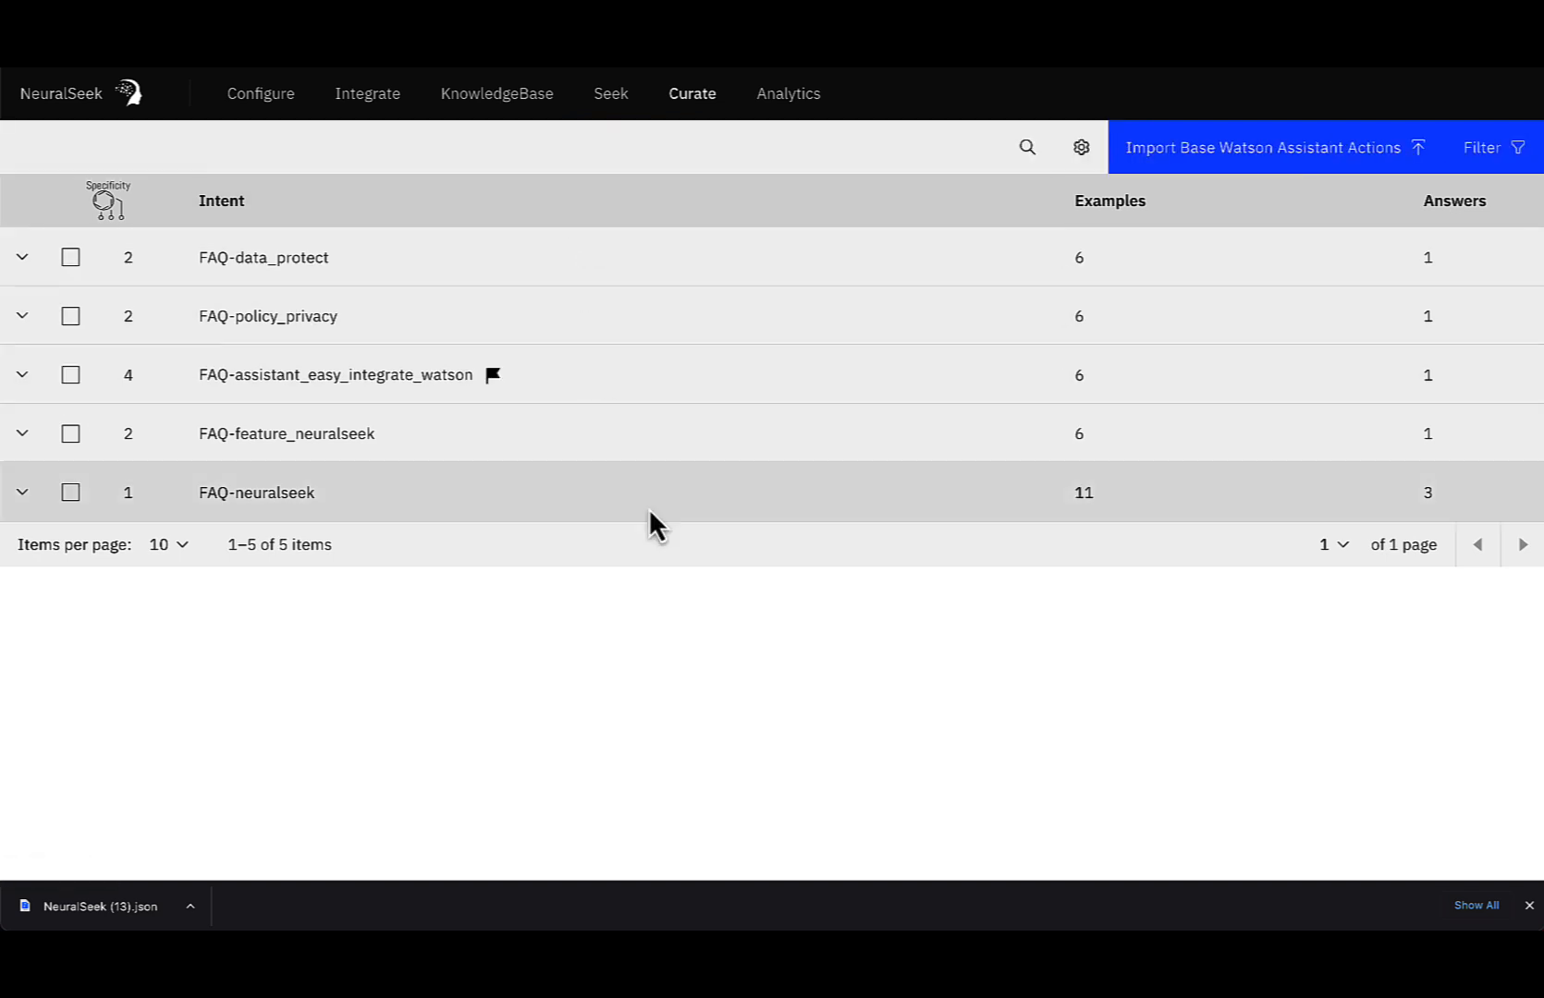
- Filter the intents by Edited, by Flagged, and by Not Edited with Not Flagged, and reset both filters to All
{"action": "left_click", "coordinate": [1496, 162]}
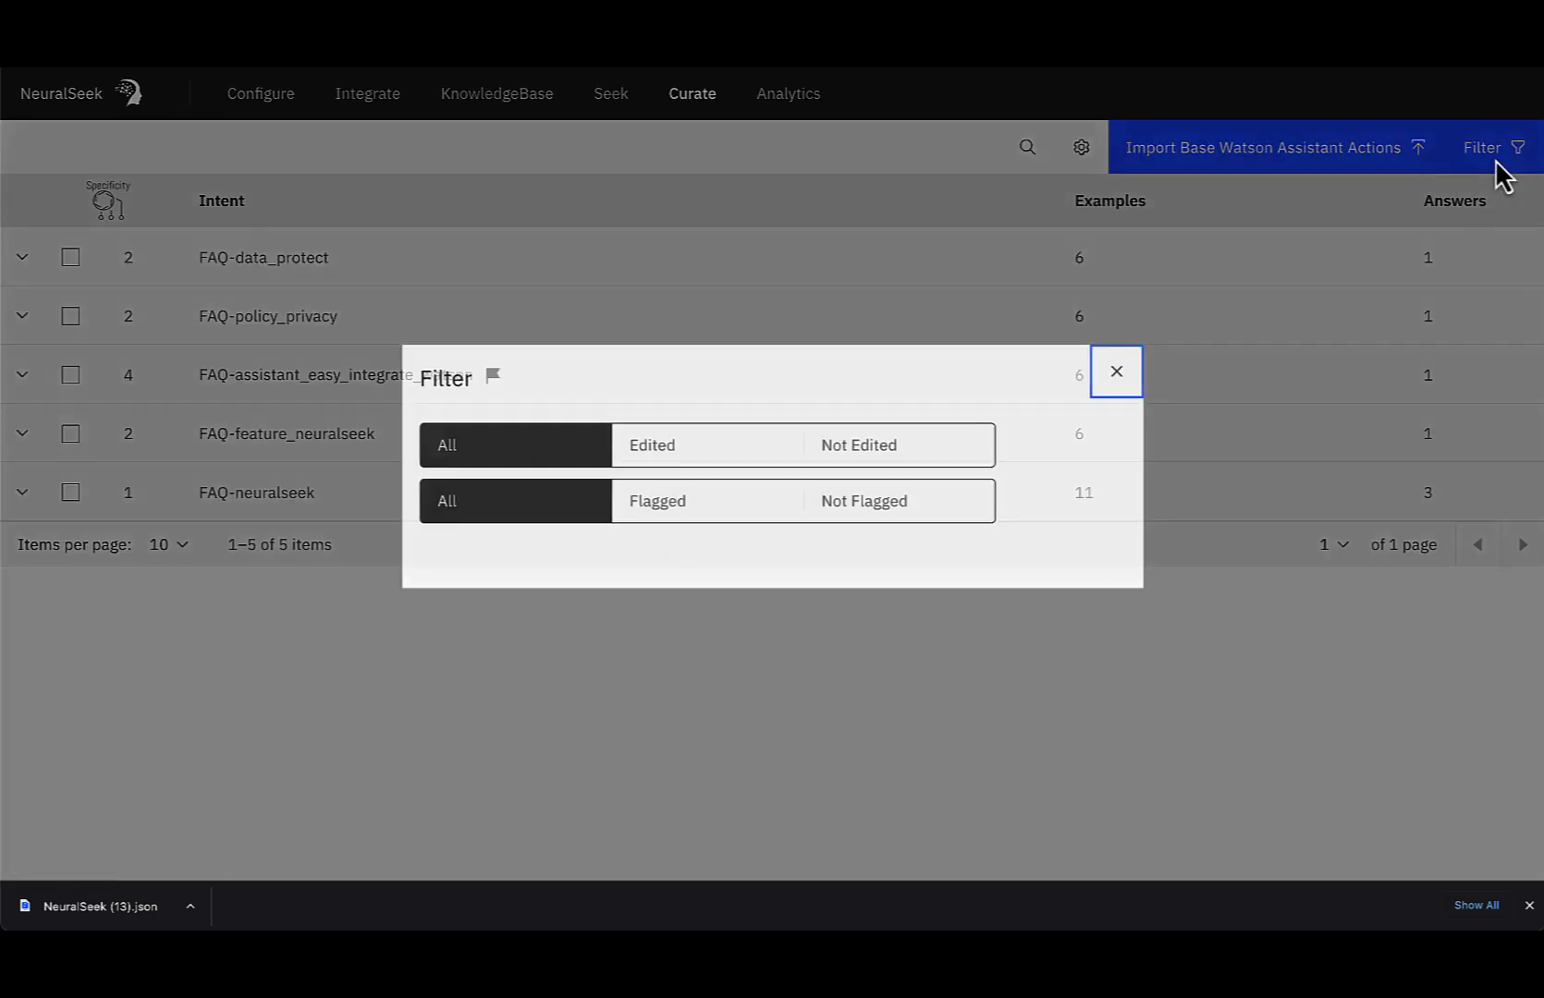
{"action": "left_click", "coordinate": [704, 456]}
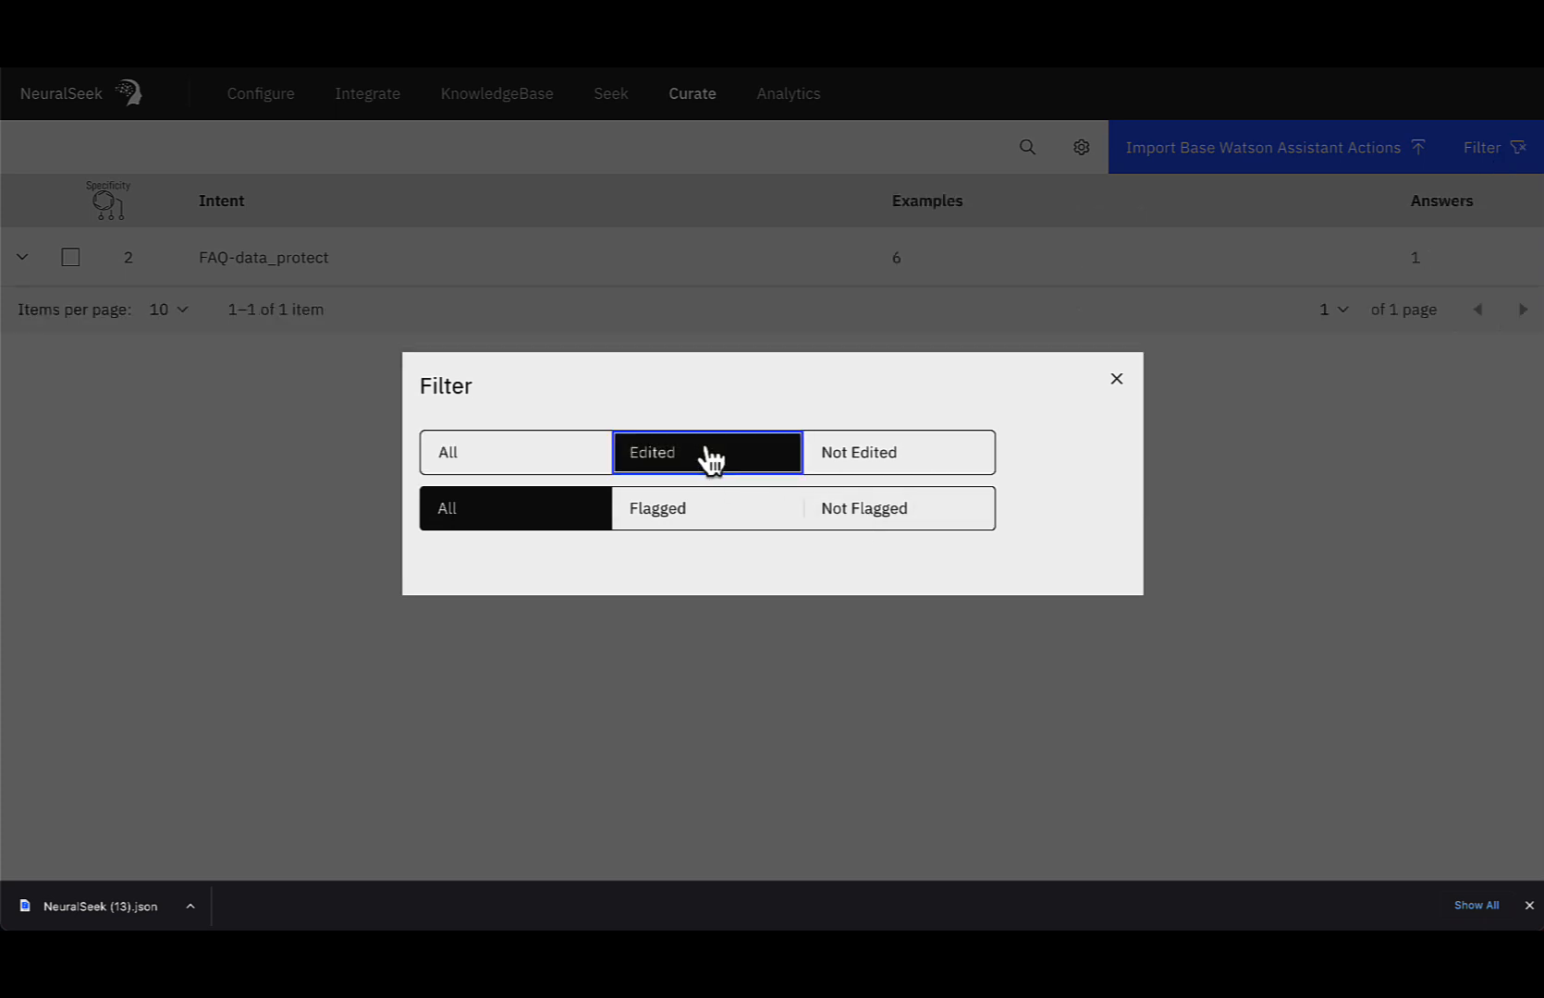
{"action": "left_click", "coordinate": [479, 462]}
{"action": "left_click", "coordinate": [662, 514]}
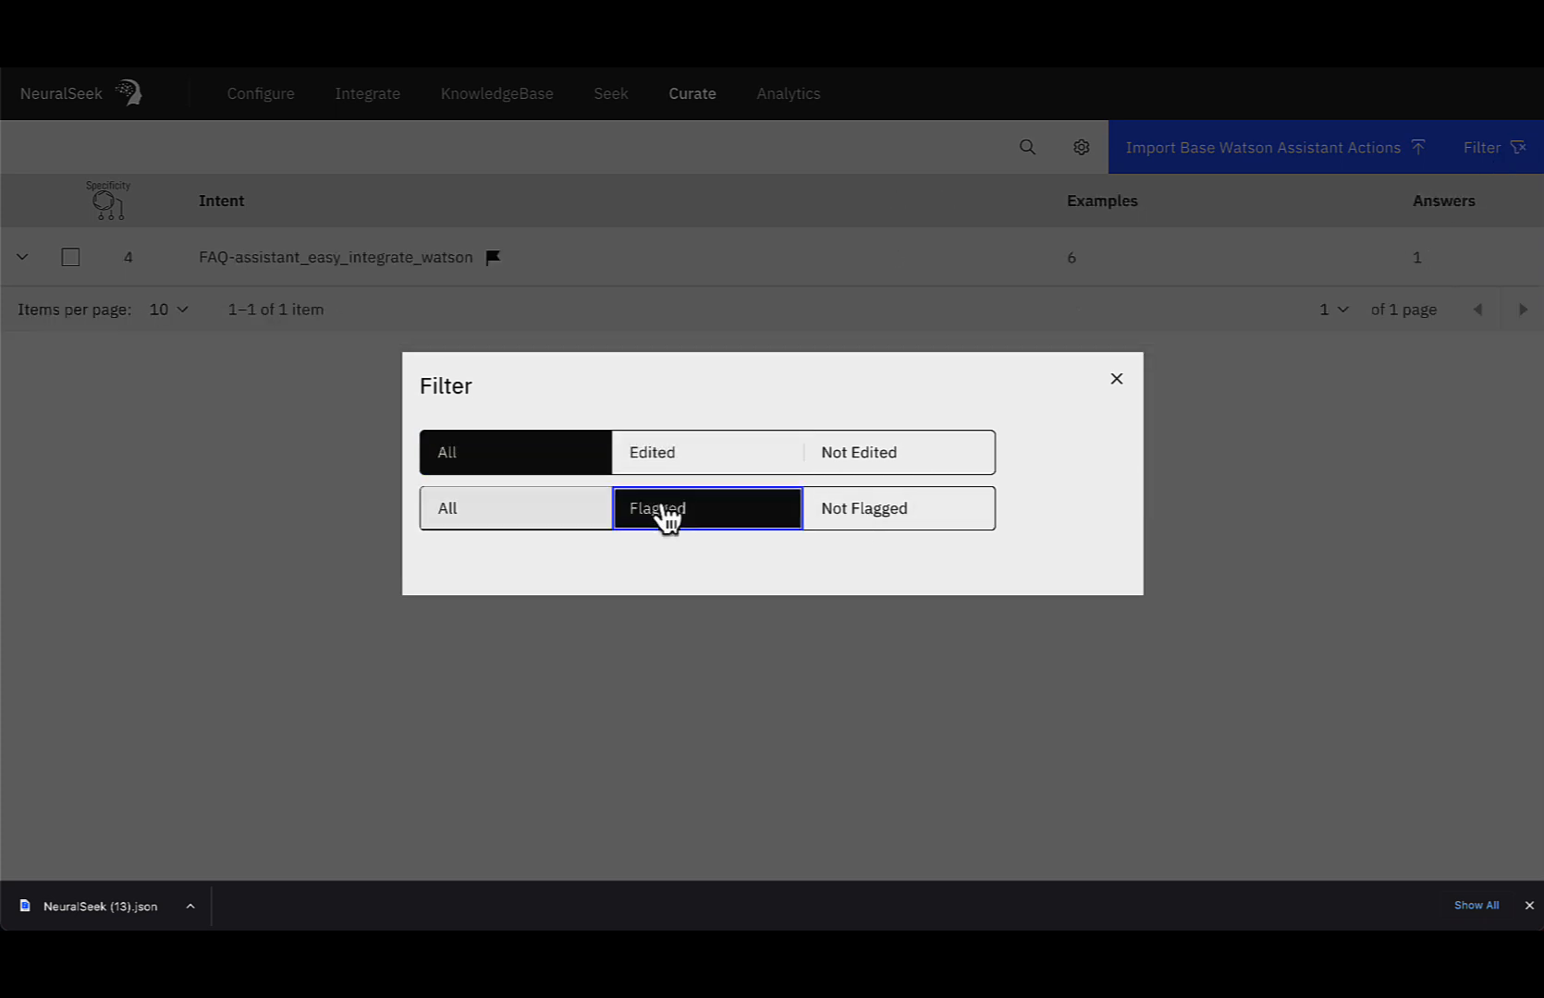
{"action": "left_click", "coordinate": [835, 534]}
{"action": "left_click", "coordinate": [890, 459]}
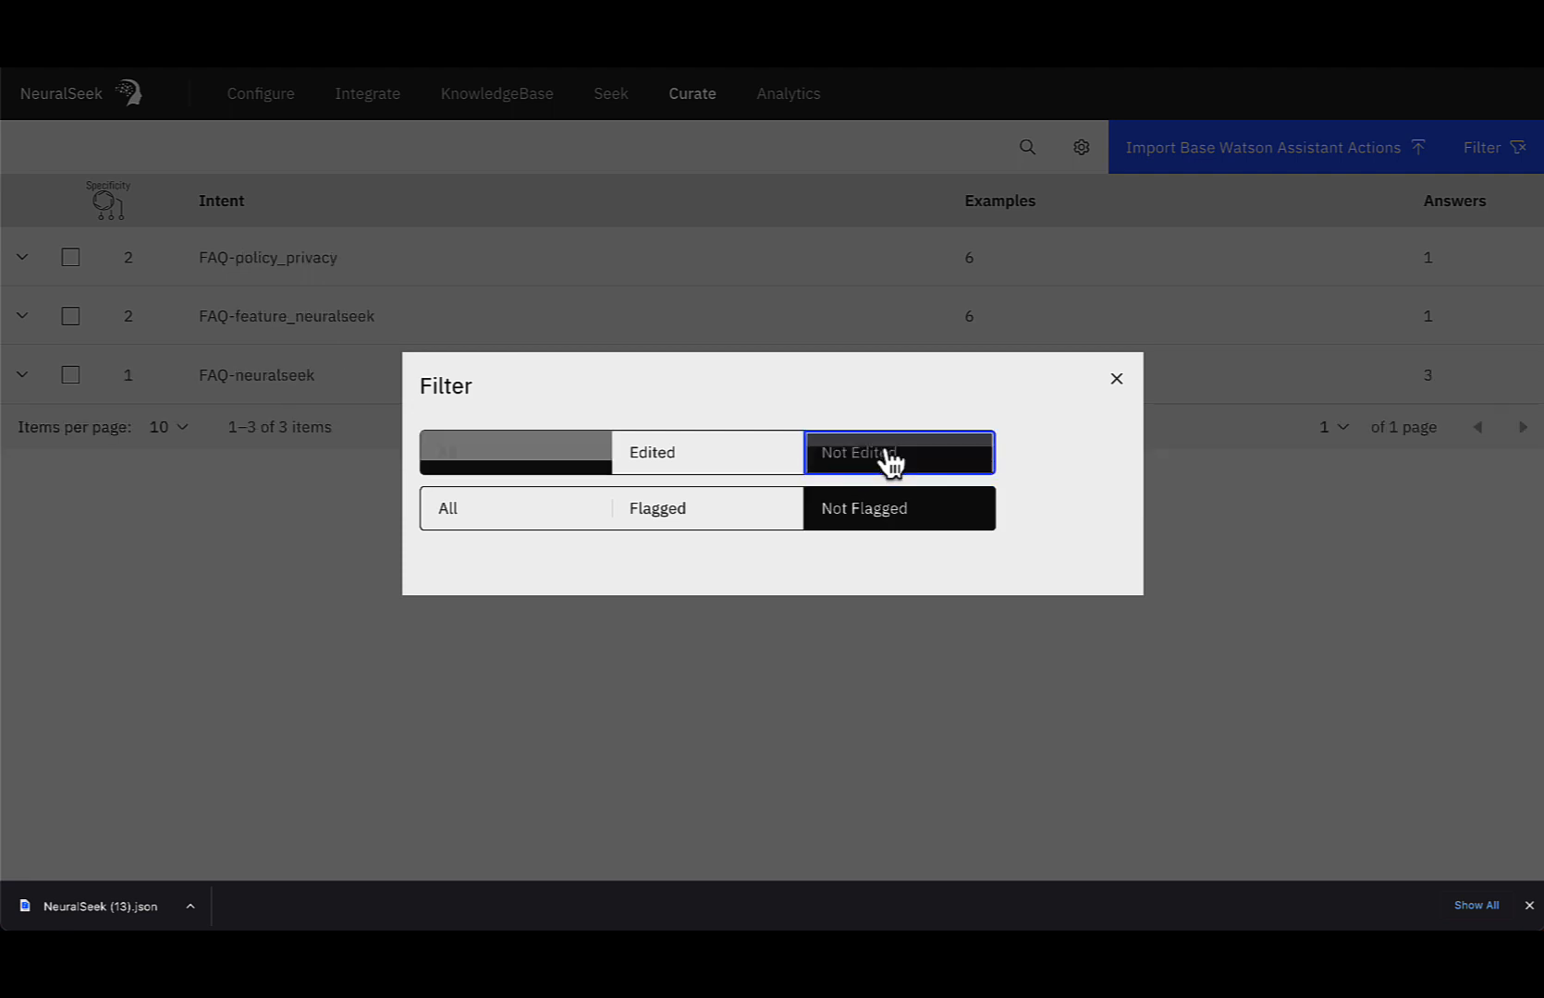
{"action": "left_click", "coordinate": [558, 520]}
{"action": "left_click", "coordinate": [538, 464]}
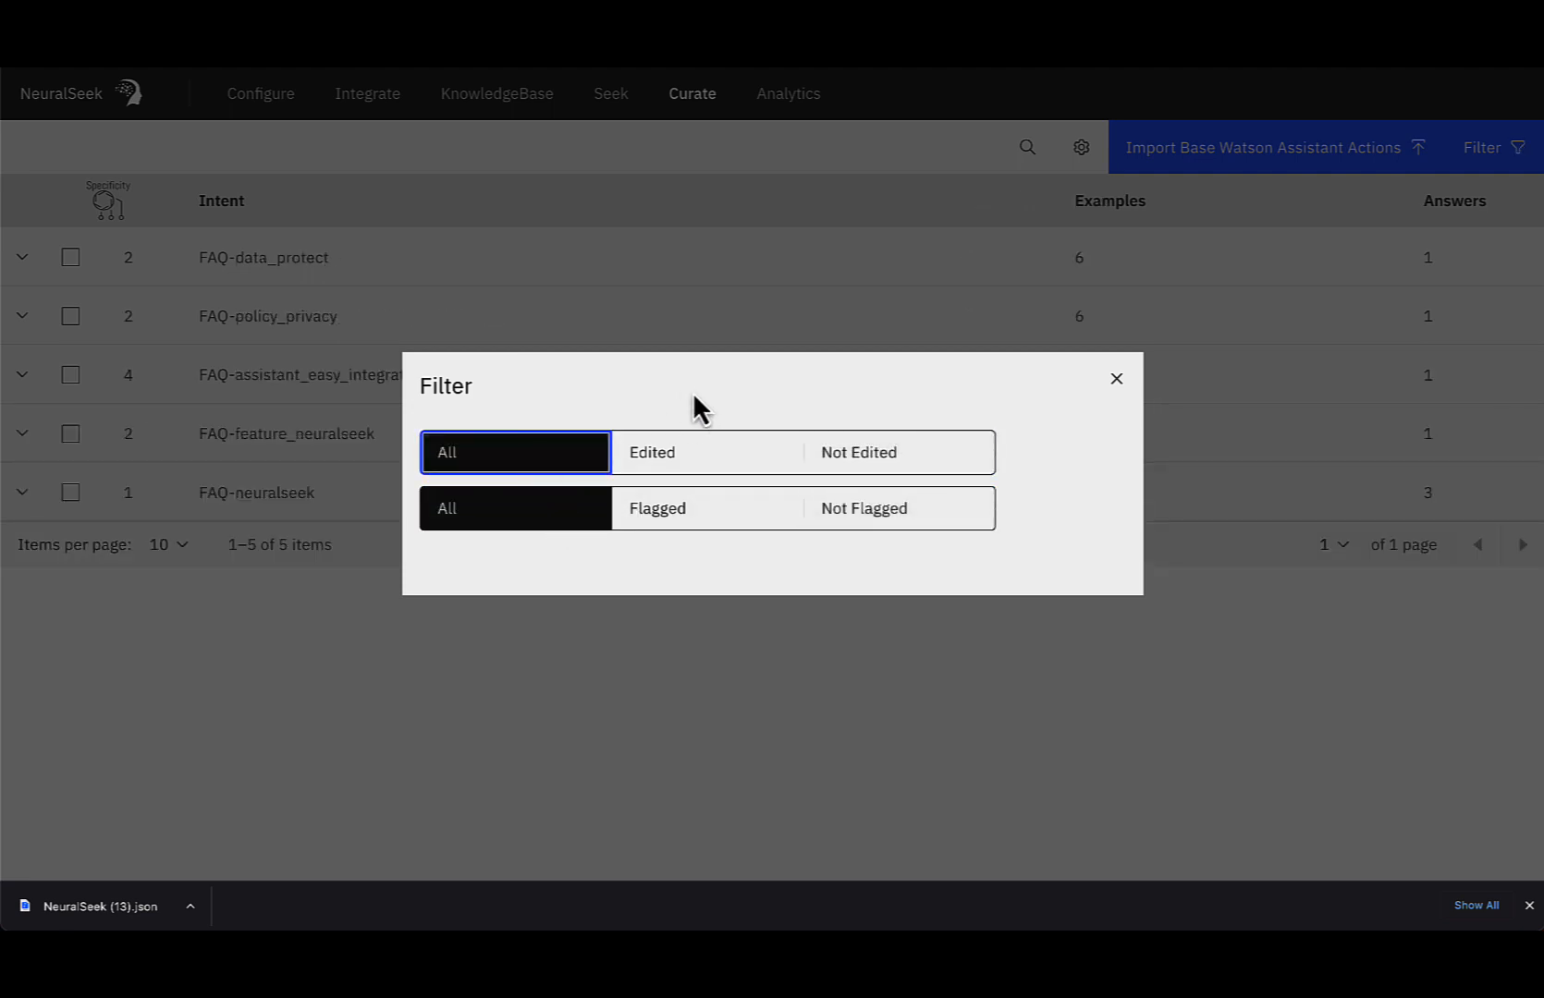
{"action": "left_click", "coordinate": [1116, 379]}
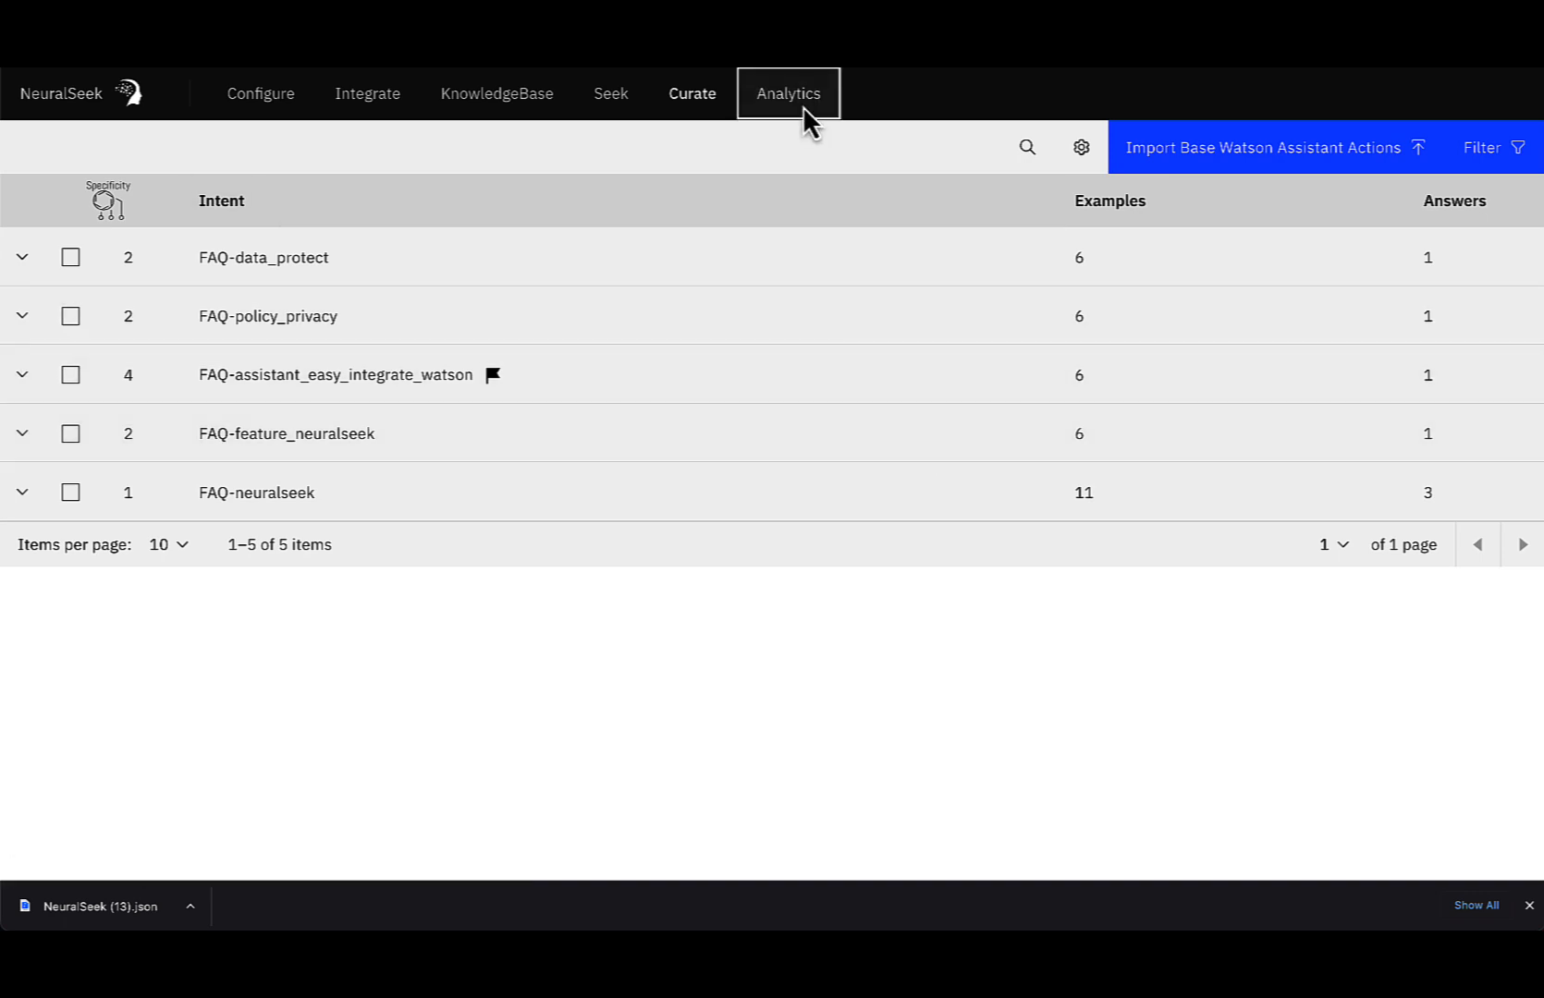
- Open the analytics showing keyword coverage and confidence
{"action": "left_click", "coordinate": [802, 105]}
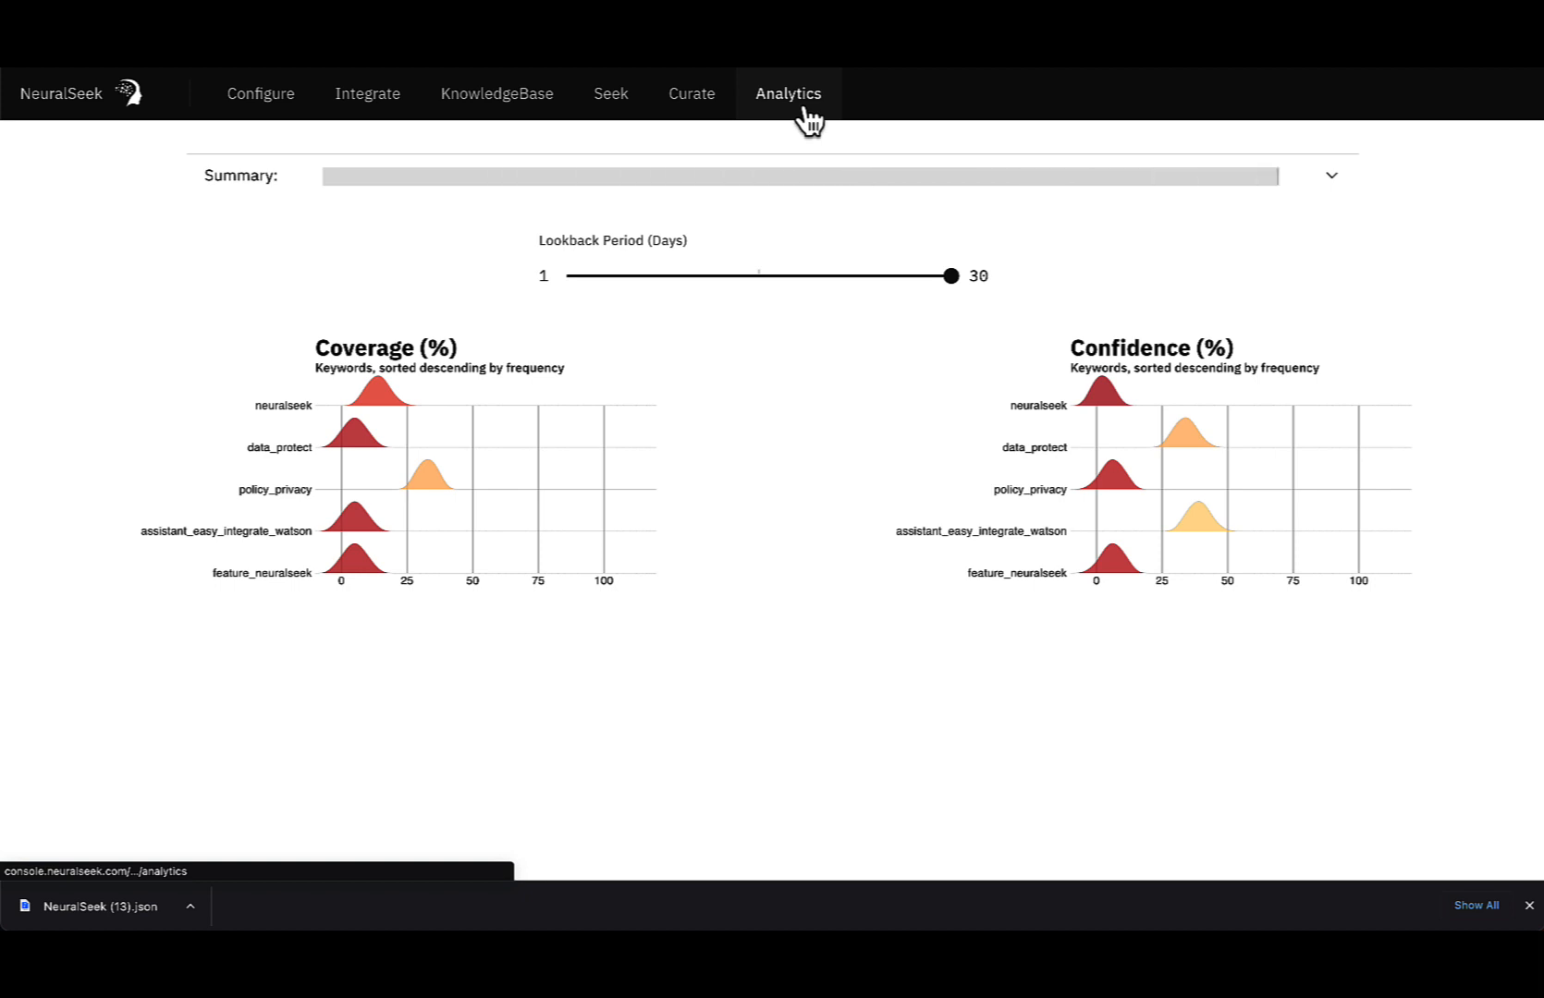
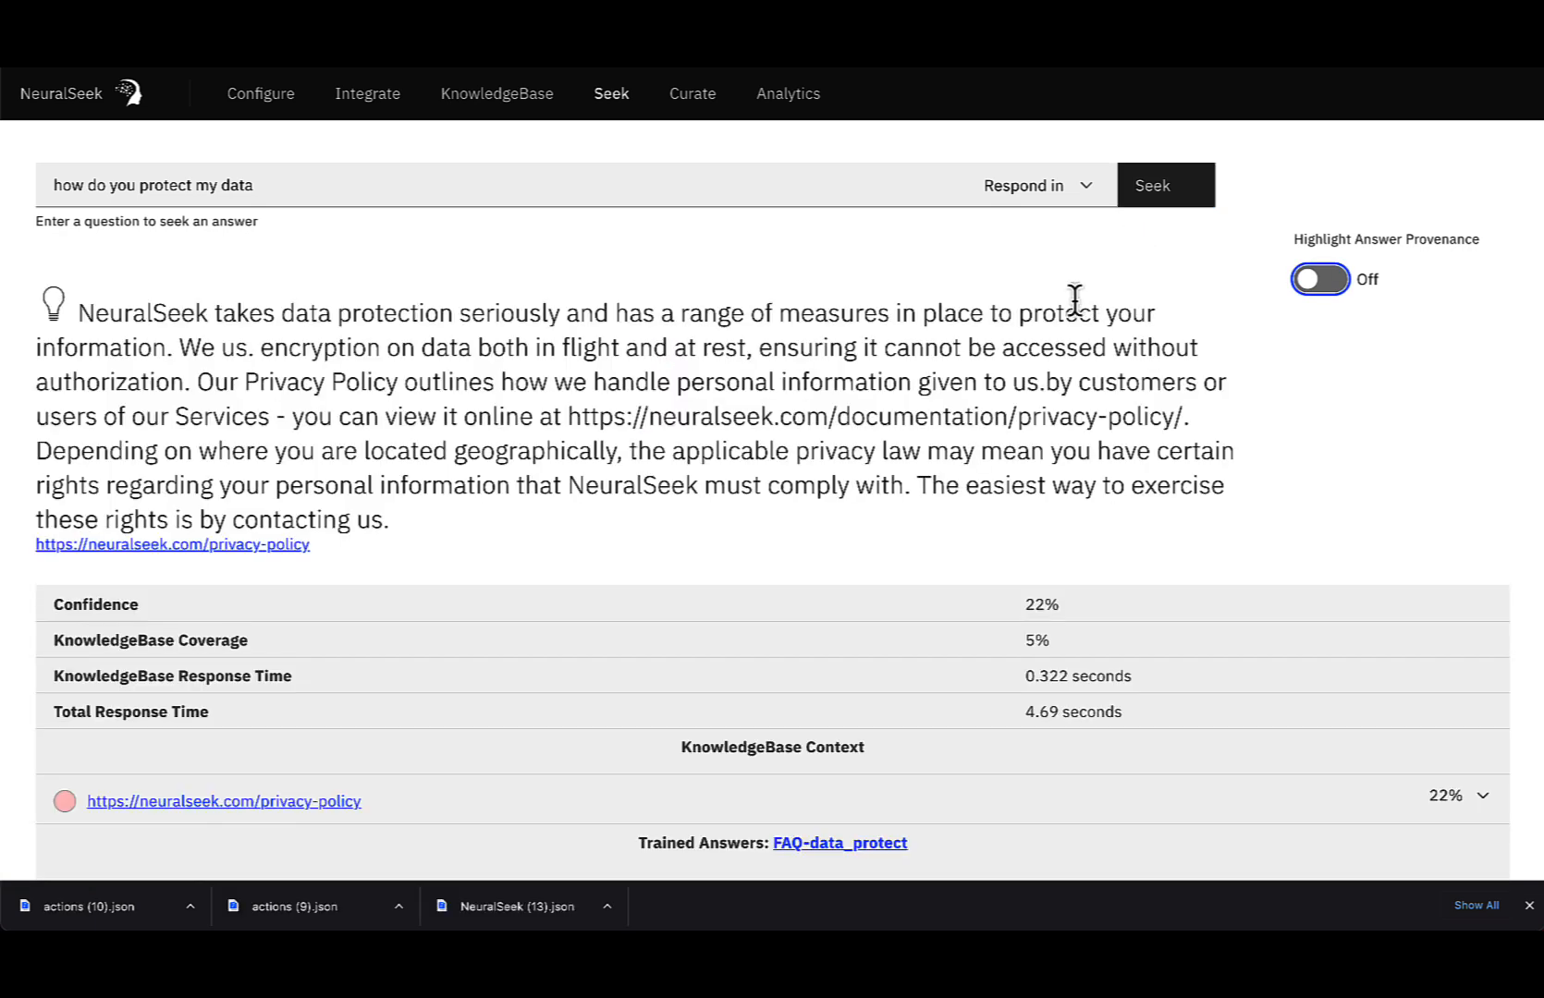
- Expand the privacy-policy source under KnowledgeBase Context, turn on Highlight Answer Provenance, and examine which sources the data protection answer draws on
{"action": "scroll", "coordinate": [1076, 297], "scroll_direction": "down", "scroll_amount": 3}
{"action": "scroll", "coordinate": [1075, 300], "scroll_direction": "up", "scroll_amount": 2}
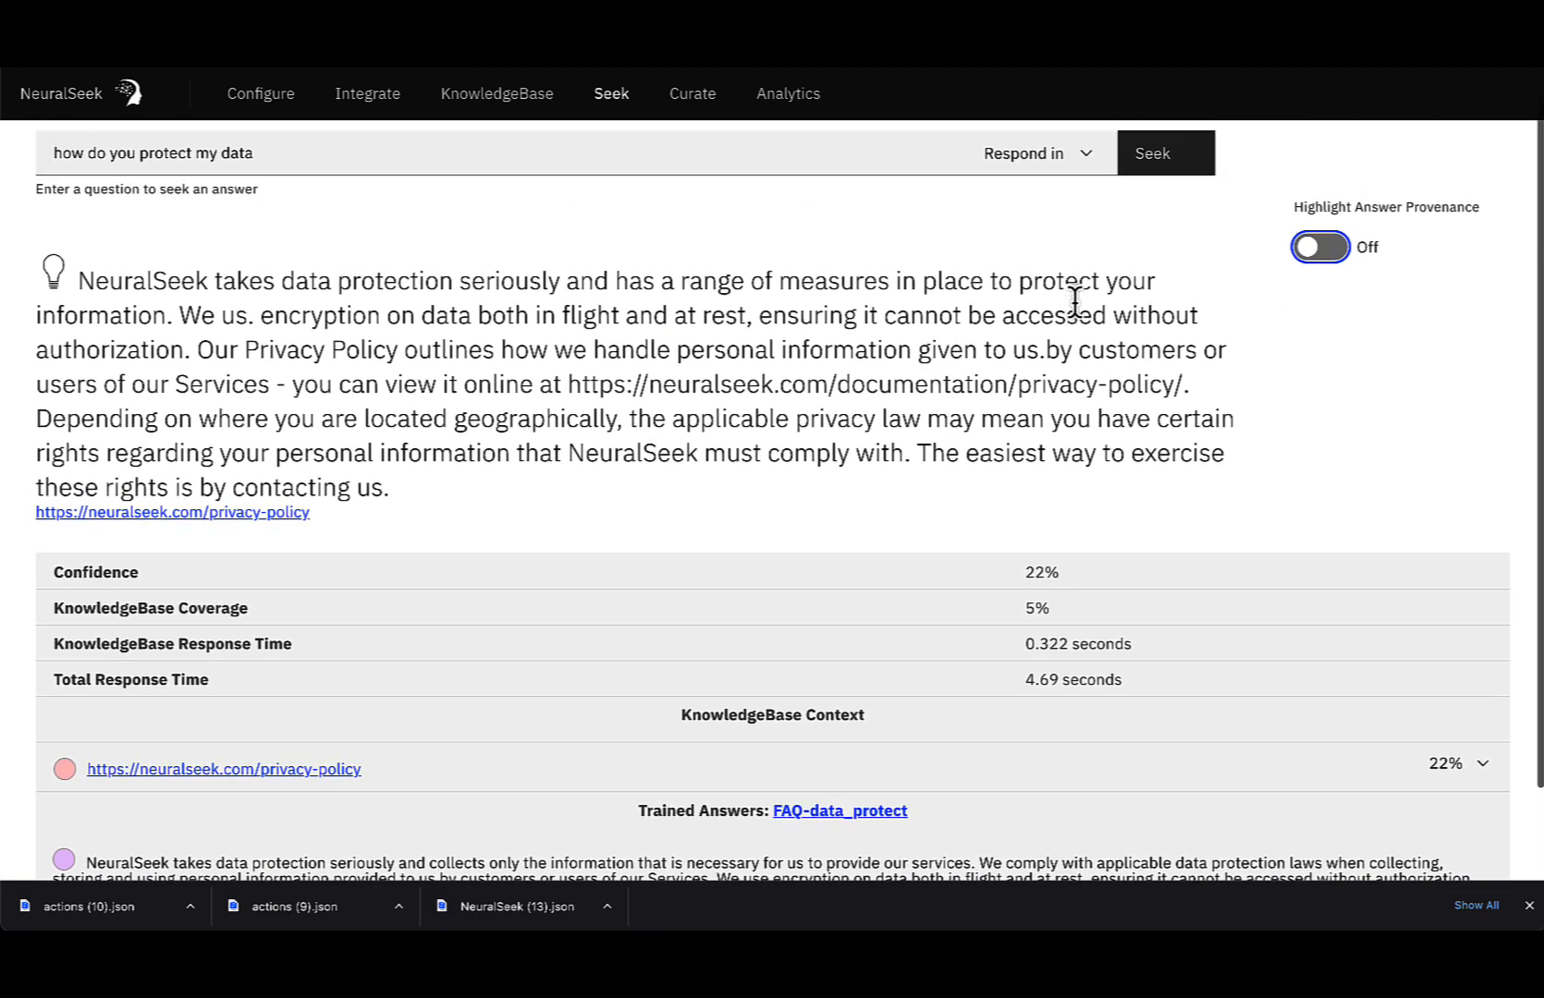
{"action": "scroll", "coordinate": [1075, 300], "scroll_direction": "up", "scroll_amount": 1}
{"action": "left_click", "coordinate": [1119, 797]}
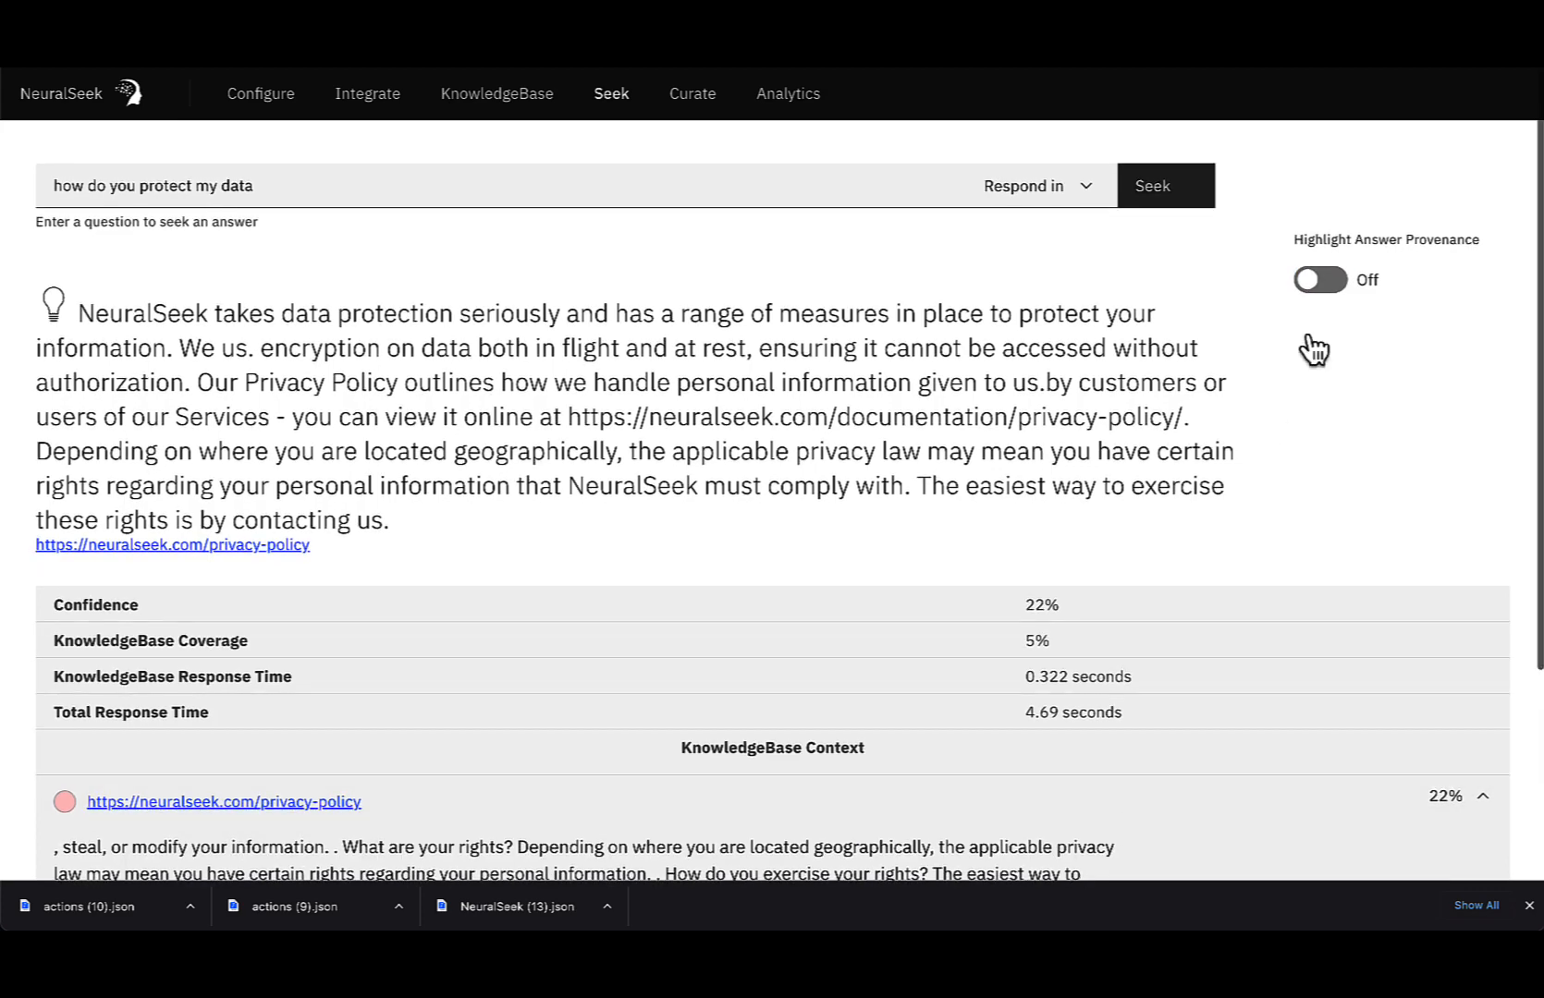
{"action": "left_click", "coordinate": [1328, 282]}
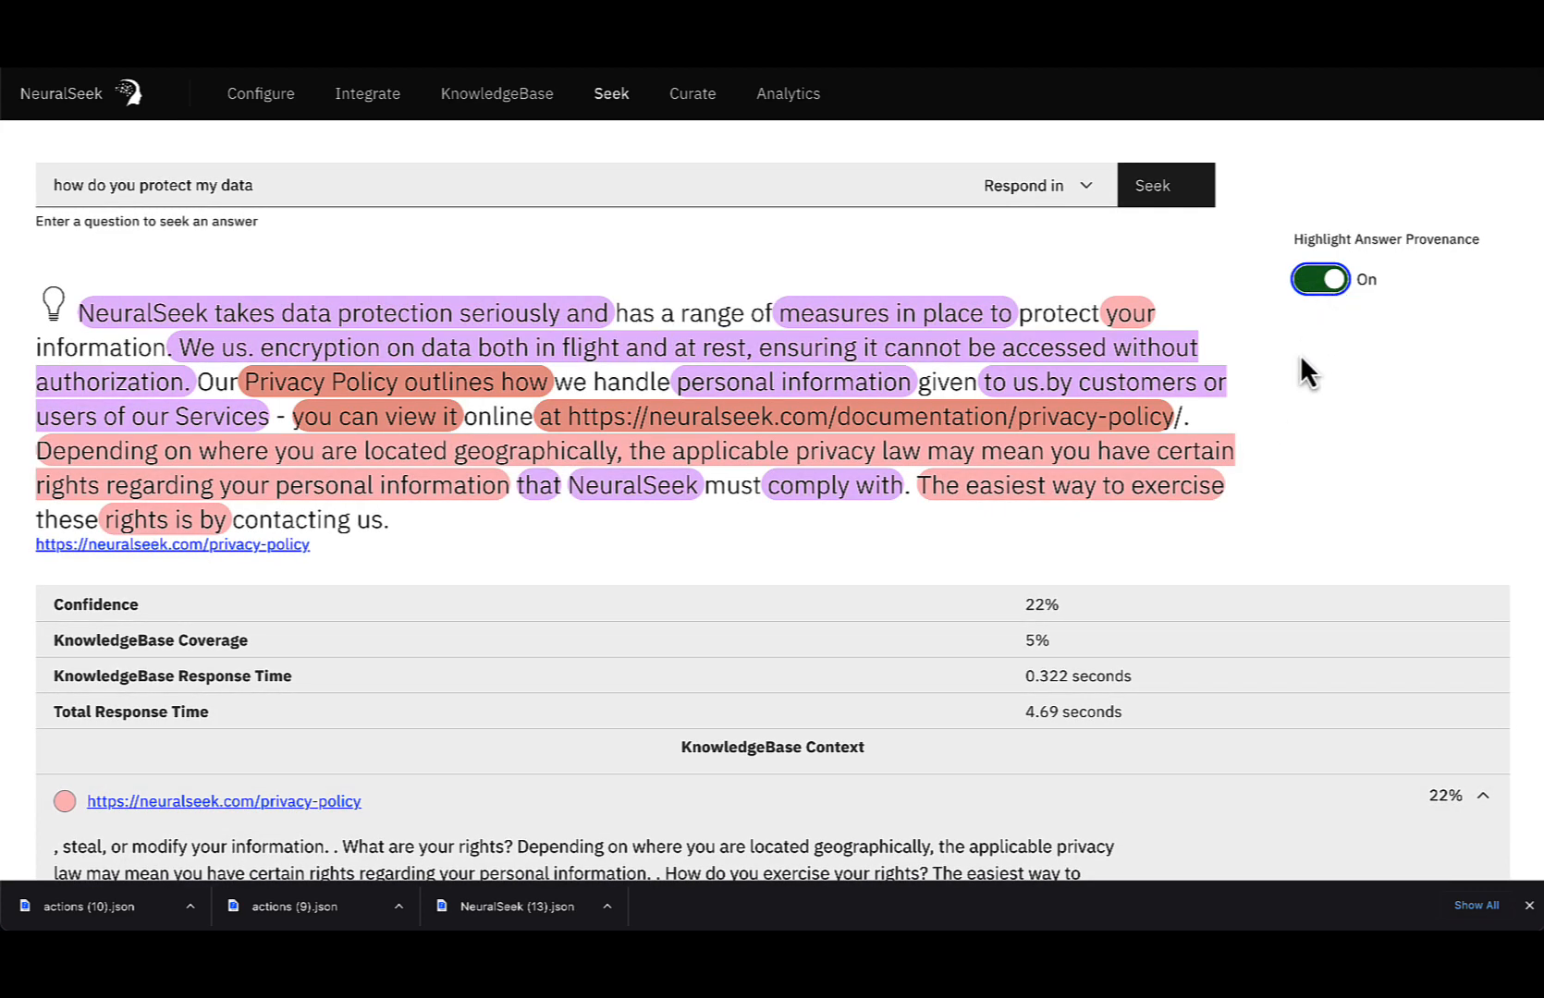
{"action": "scroll", "coordinate": [1300, 355], "scroll_direction": "down", "scroll_amount": 2}
{"action": "scroll", "coordinate": [1299, 355], "scroll_direction": "down", "scroll_amount": 1}
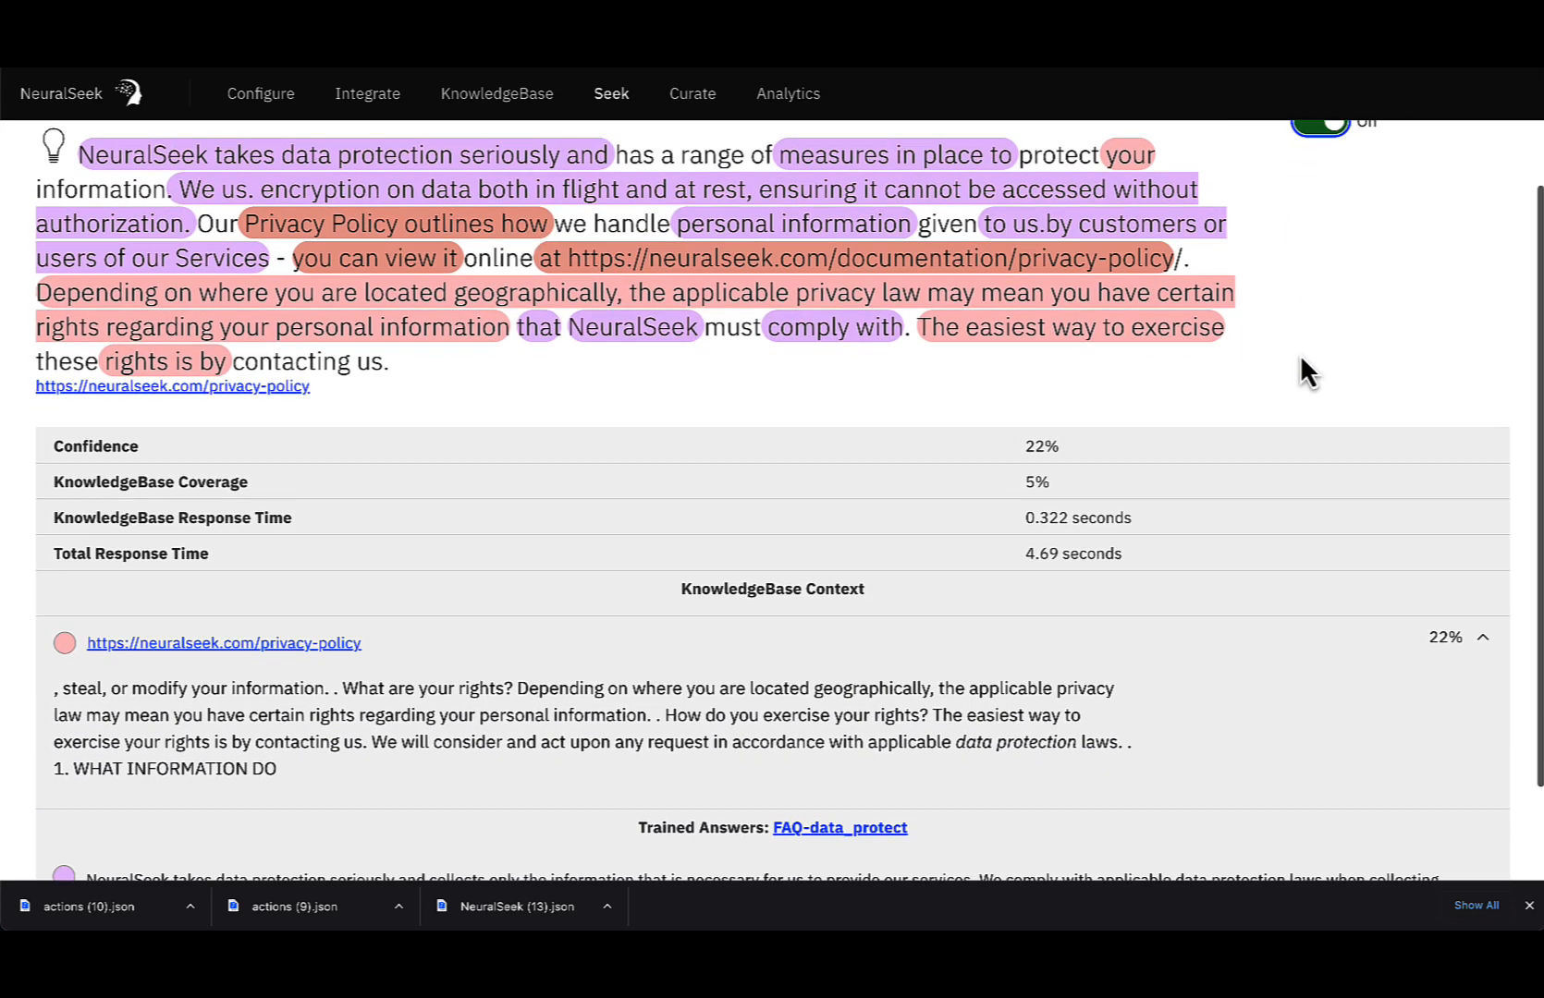
{"action": "scroll", "coordinate": [1300, 355], "scroll_direction": "up", "scroll_amount": 1}
{"action": "scroll", "coordinate": [1299, 355], "scroll_direction": "down", "scroll_amount": 3}
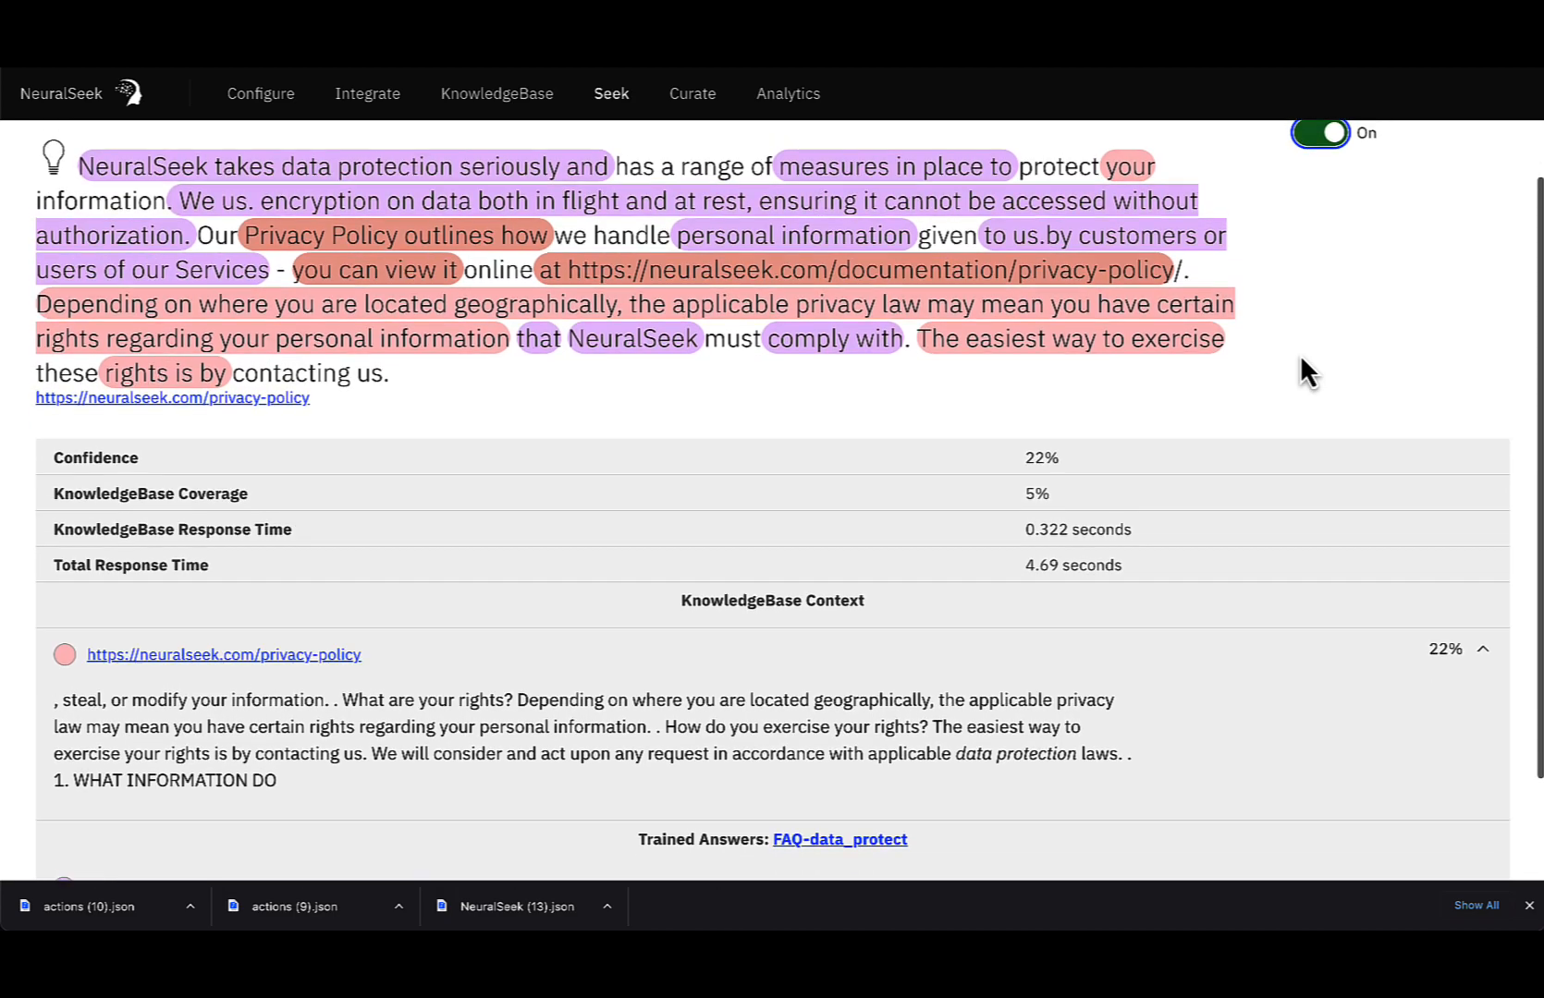
{"action": "scroll", "coordinate": [1300, 372], "scroll_direction": "up", "scroll_amount": 5}
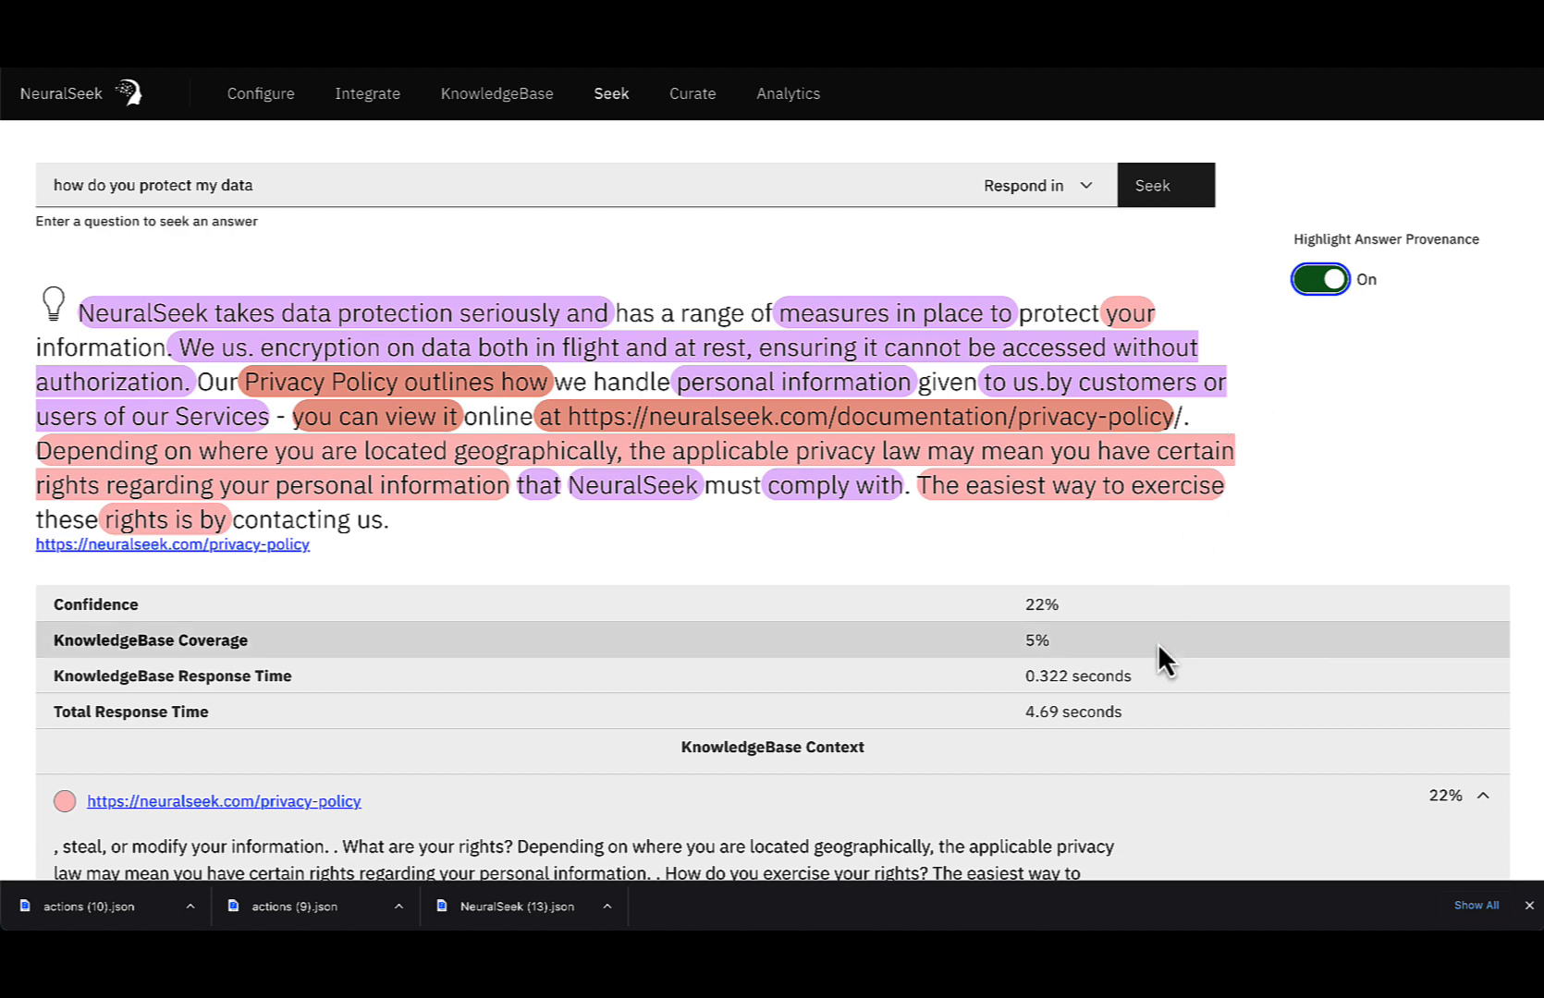
- In the curation view, export FAQ-data_protect, FAQ-policy_privacy, FAQ-assistant_easy_integrate_watson and FAQ-feature_neuralseek to Watson Assistant Actions
{"action": "left_click", "coordinate": [690, 99]}
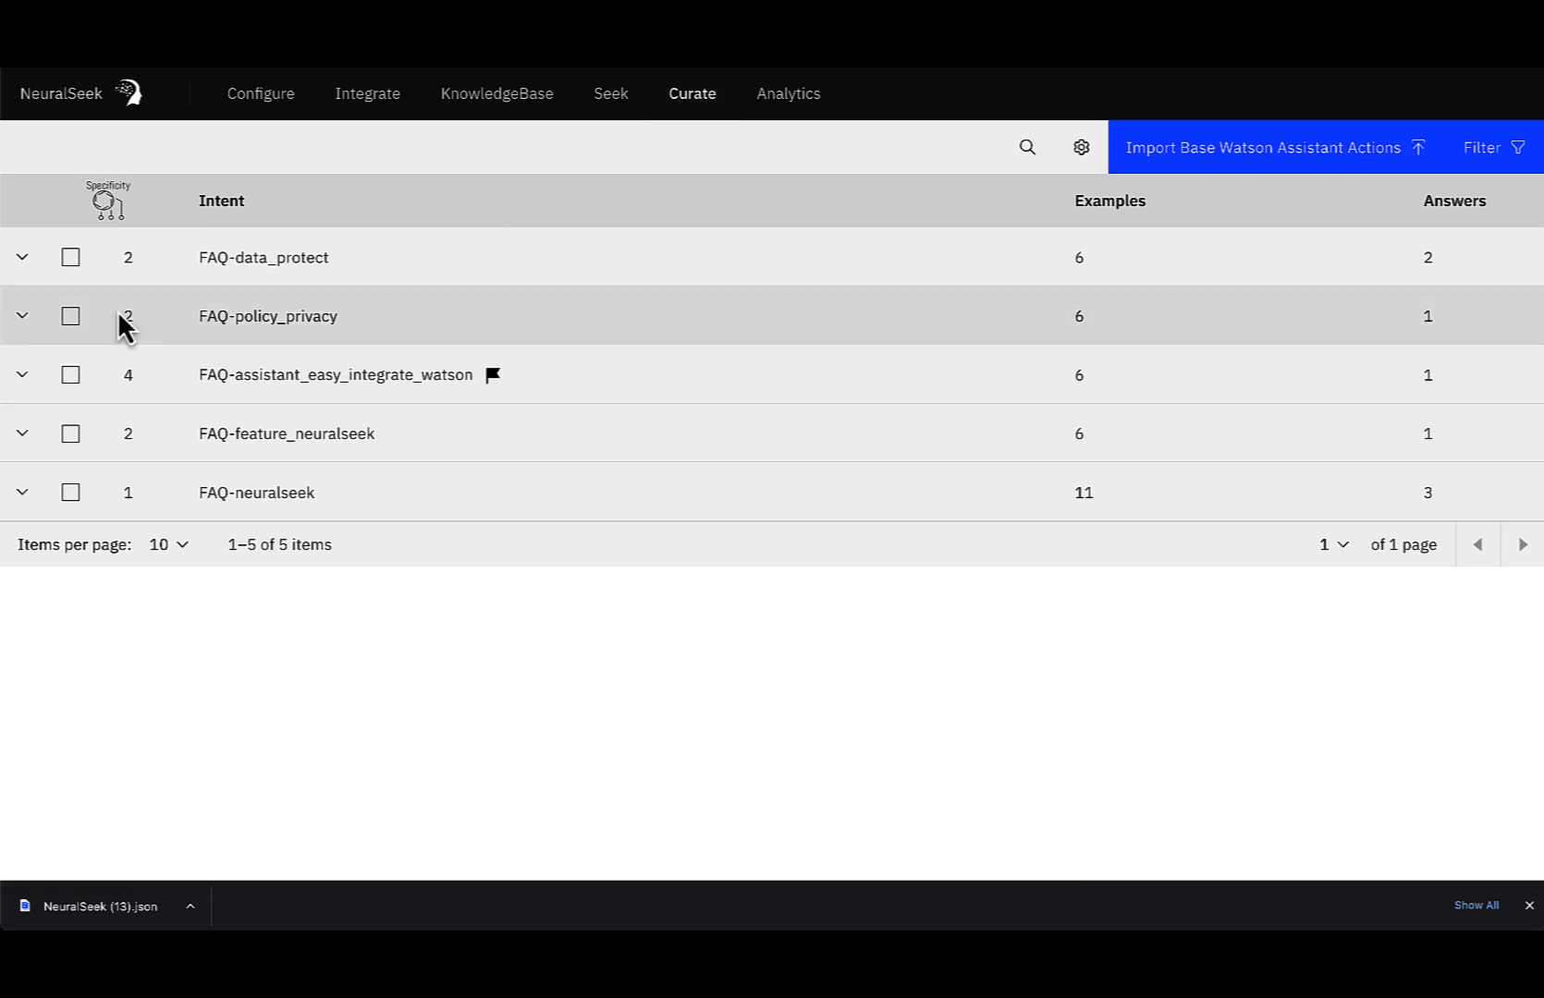
{"action": "left_click", "coordinate": [70, 257]}
{"action": "left_click", "coordinate": [71, 317]}
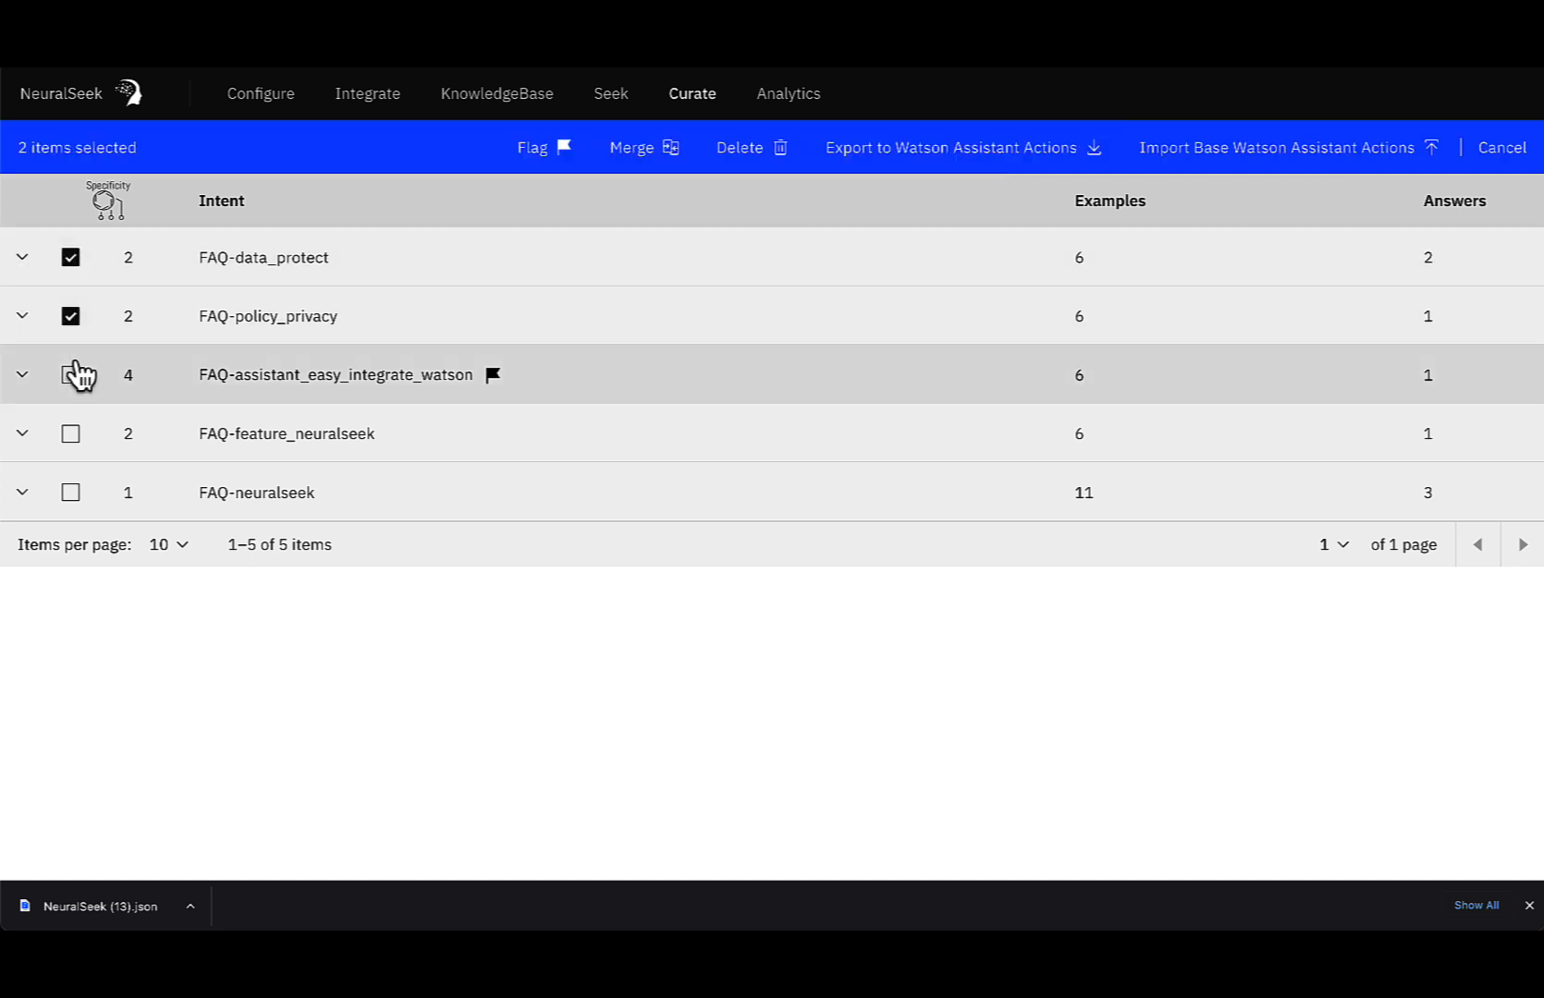
{"action": "left_click", "coordinate": [72, 379]}
{"action": "left_click", "coordinate": [70, 434]}
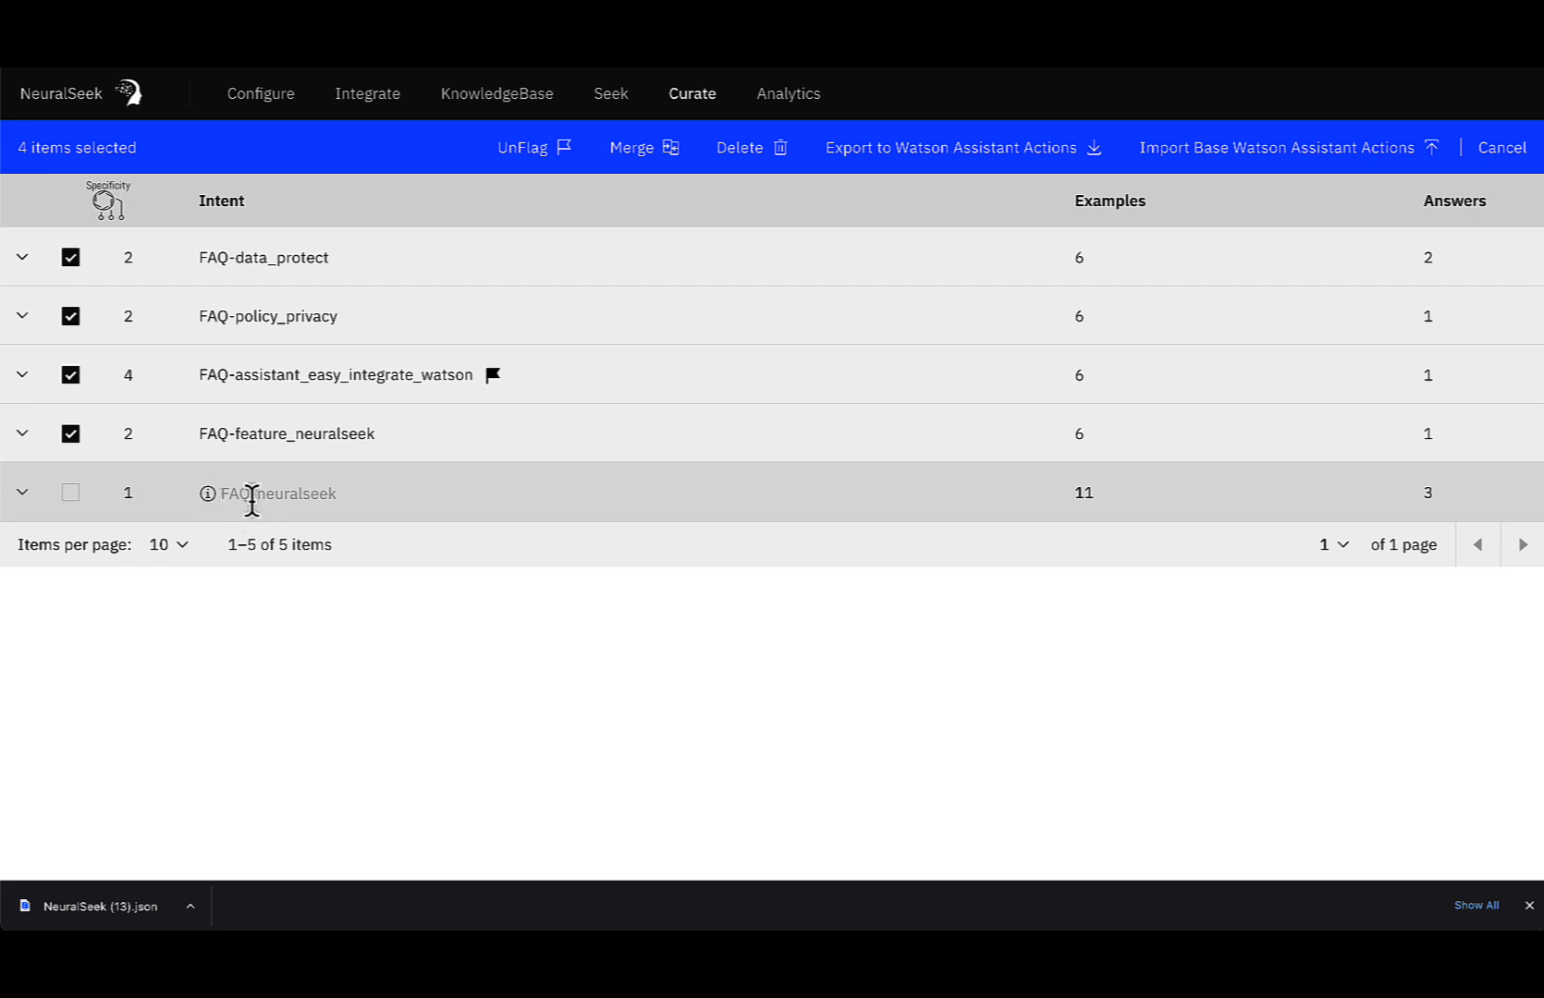
{"action": "left_click", "coordinate": [942, 154]}
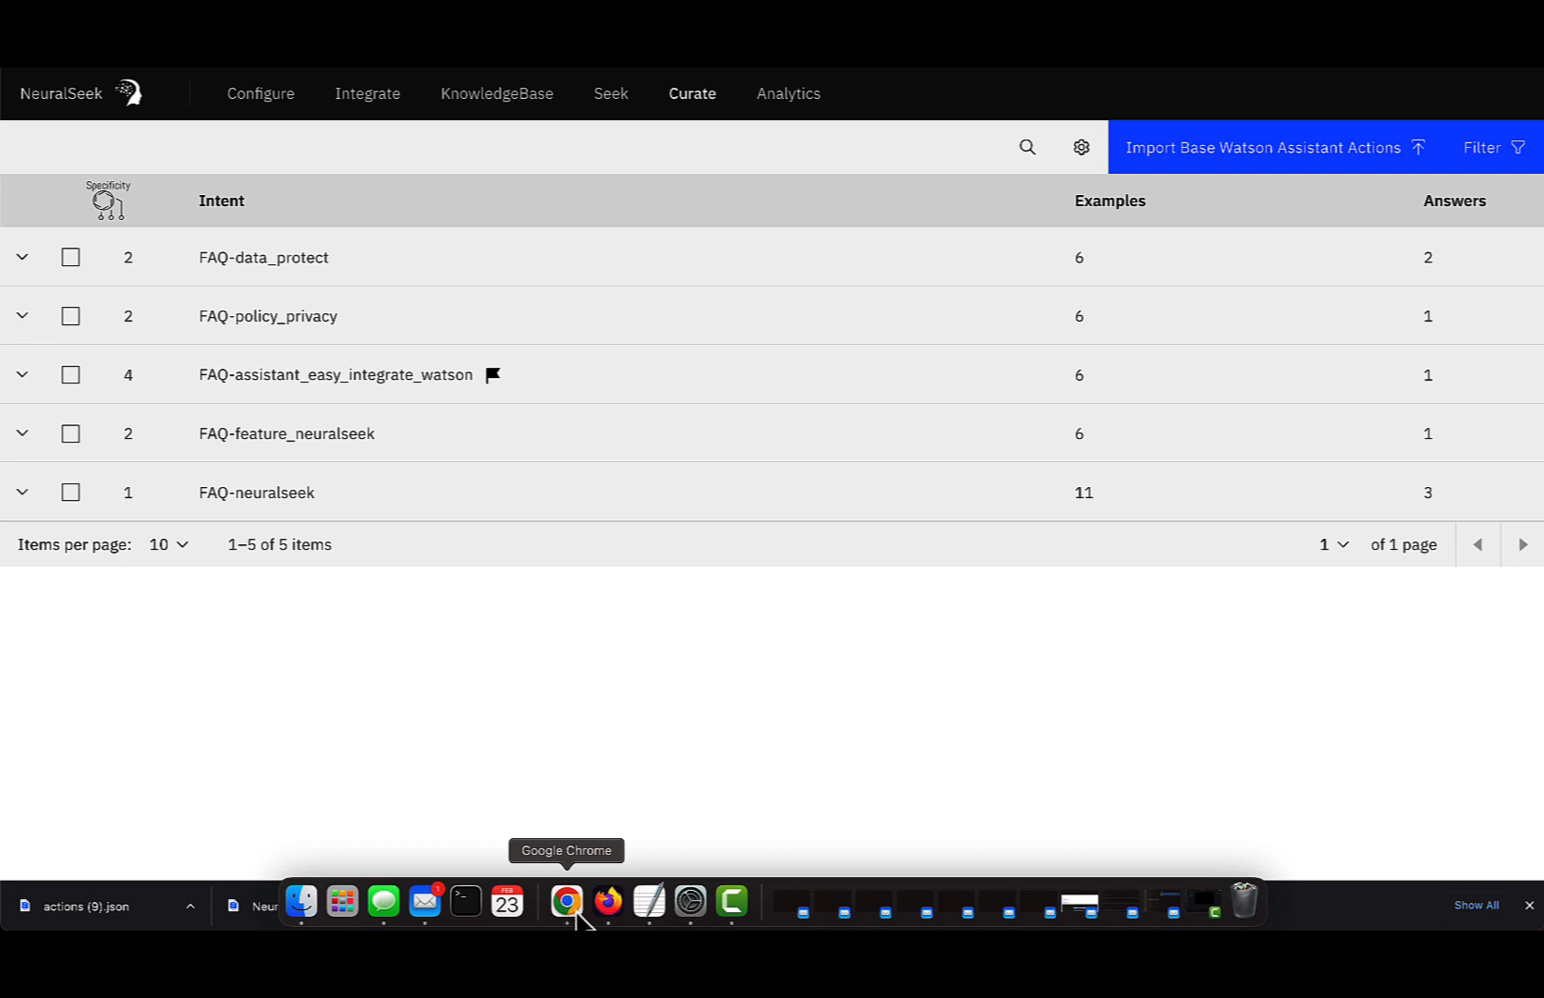
- Switch to Watson Assistant and download the assistant's existing actions as a JSON file from the global settings
{"action": "left_click", "coordinate": [610, 906]}
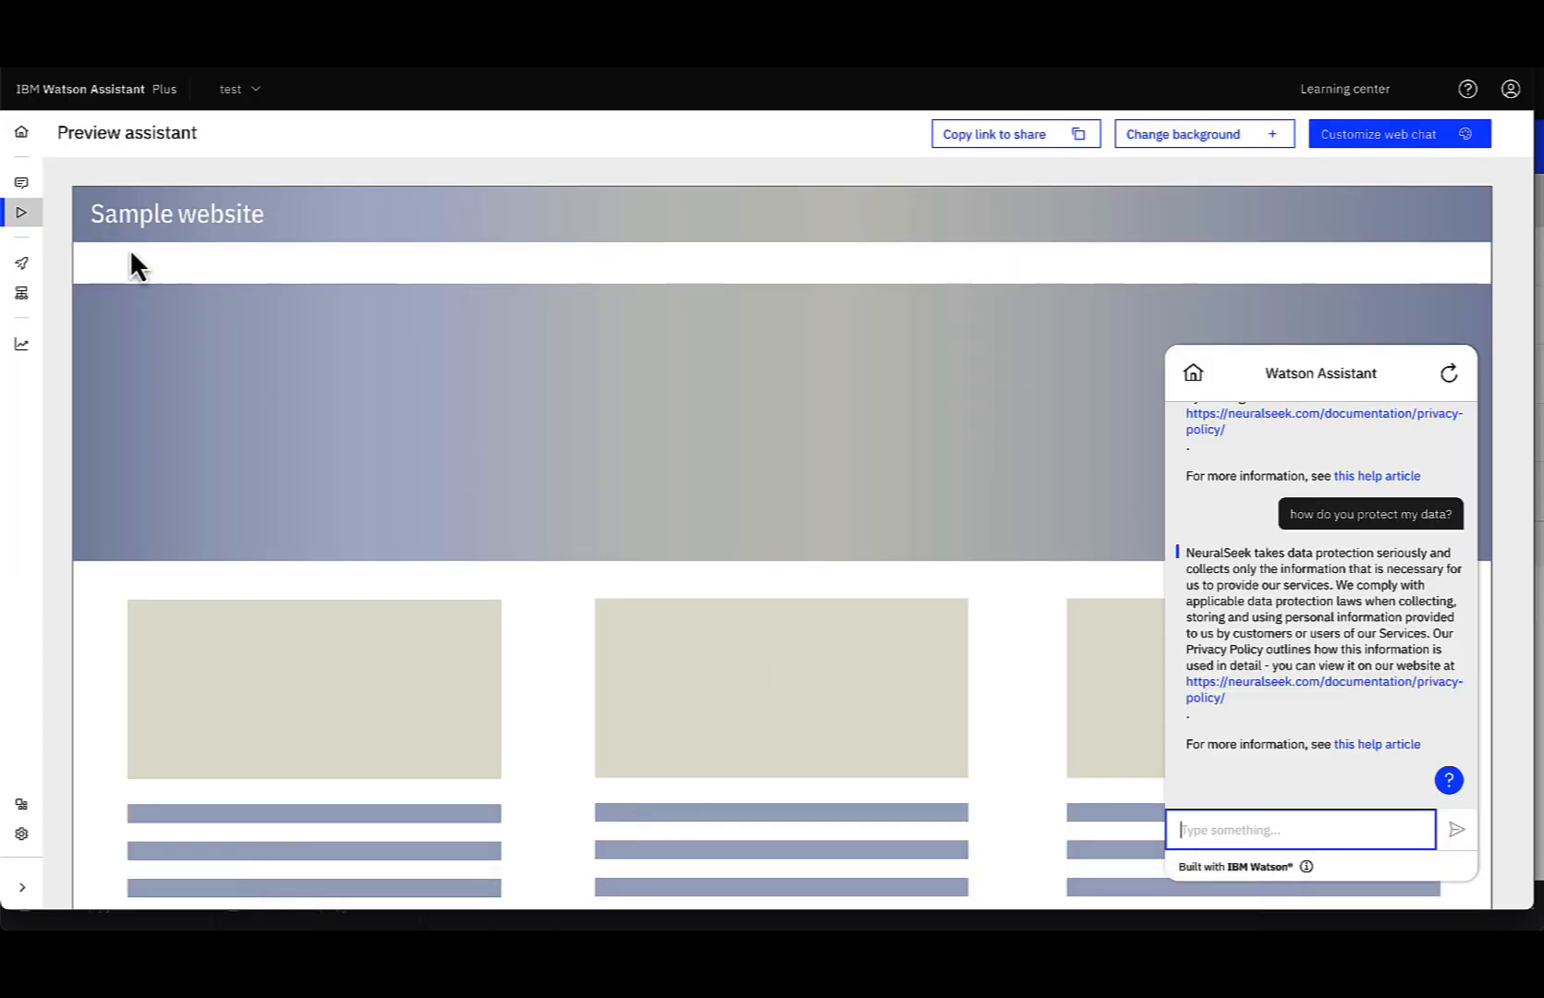
{"action": "left_click", "coordinate": [24, 190]}
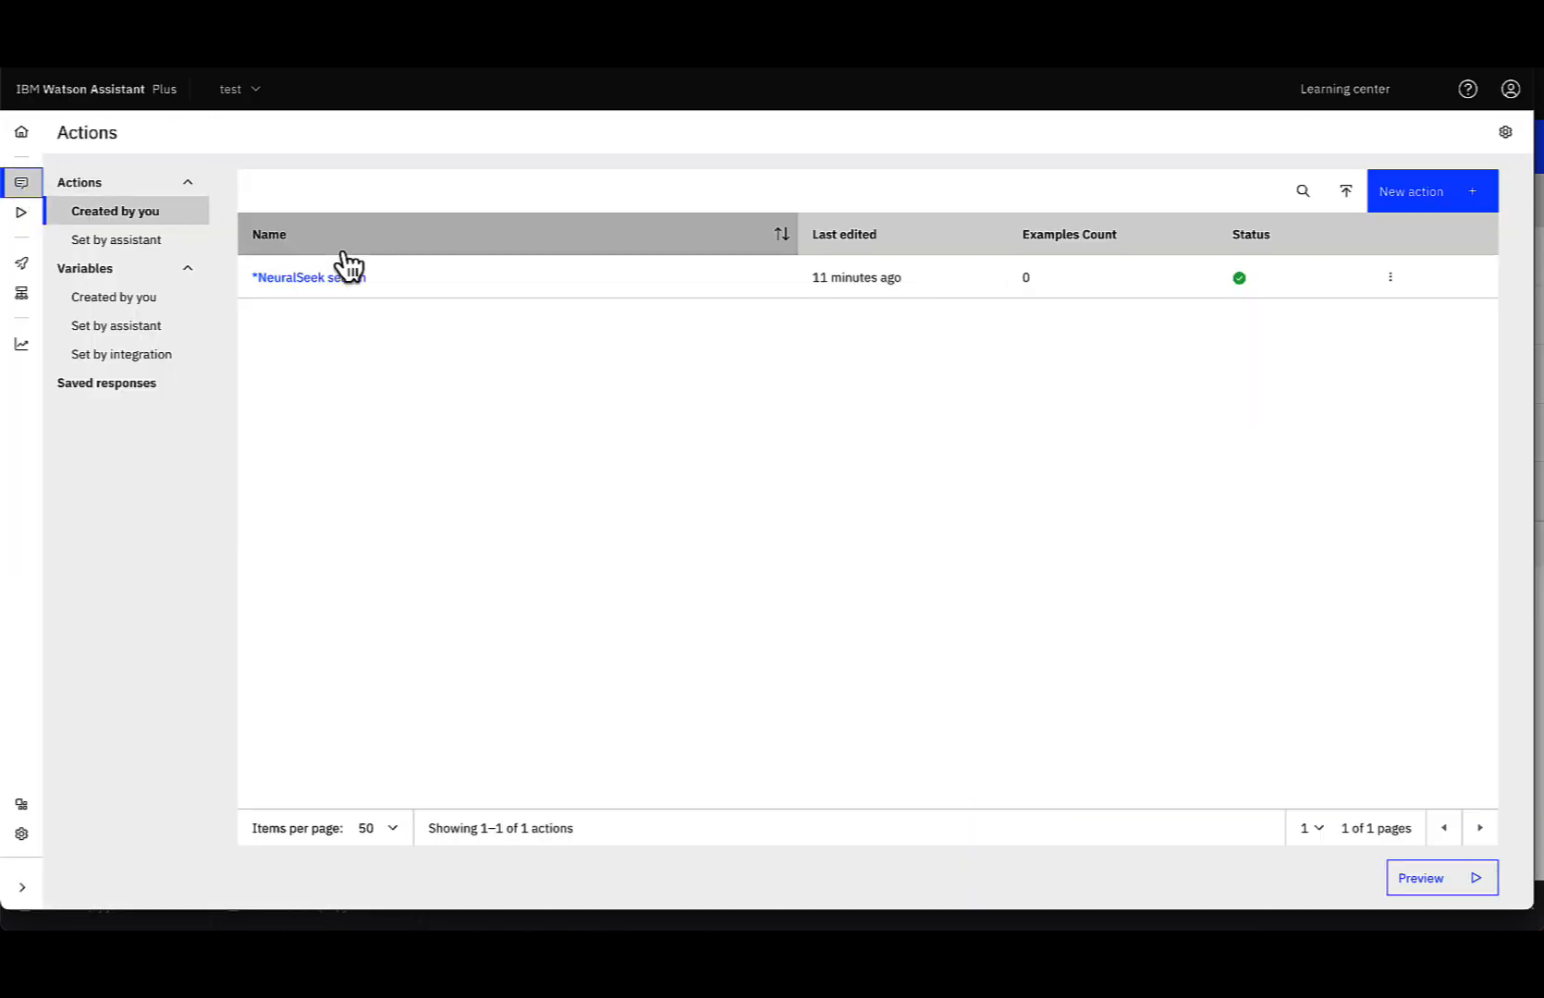
{"action": "left_click", "coordinate": [1505, 131]}
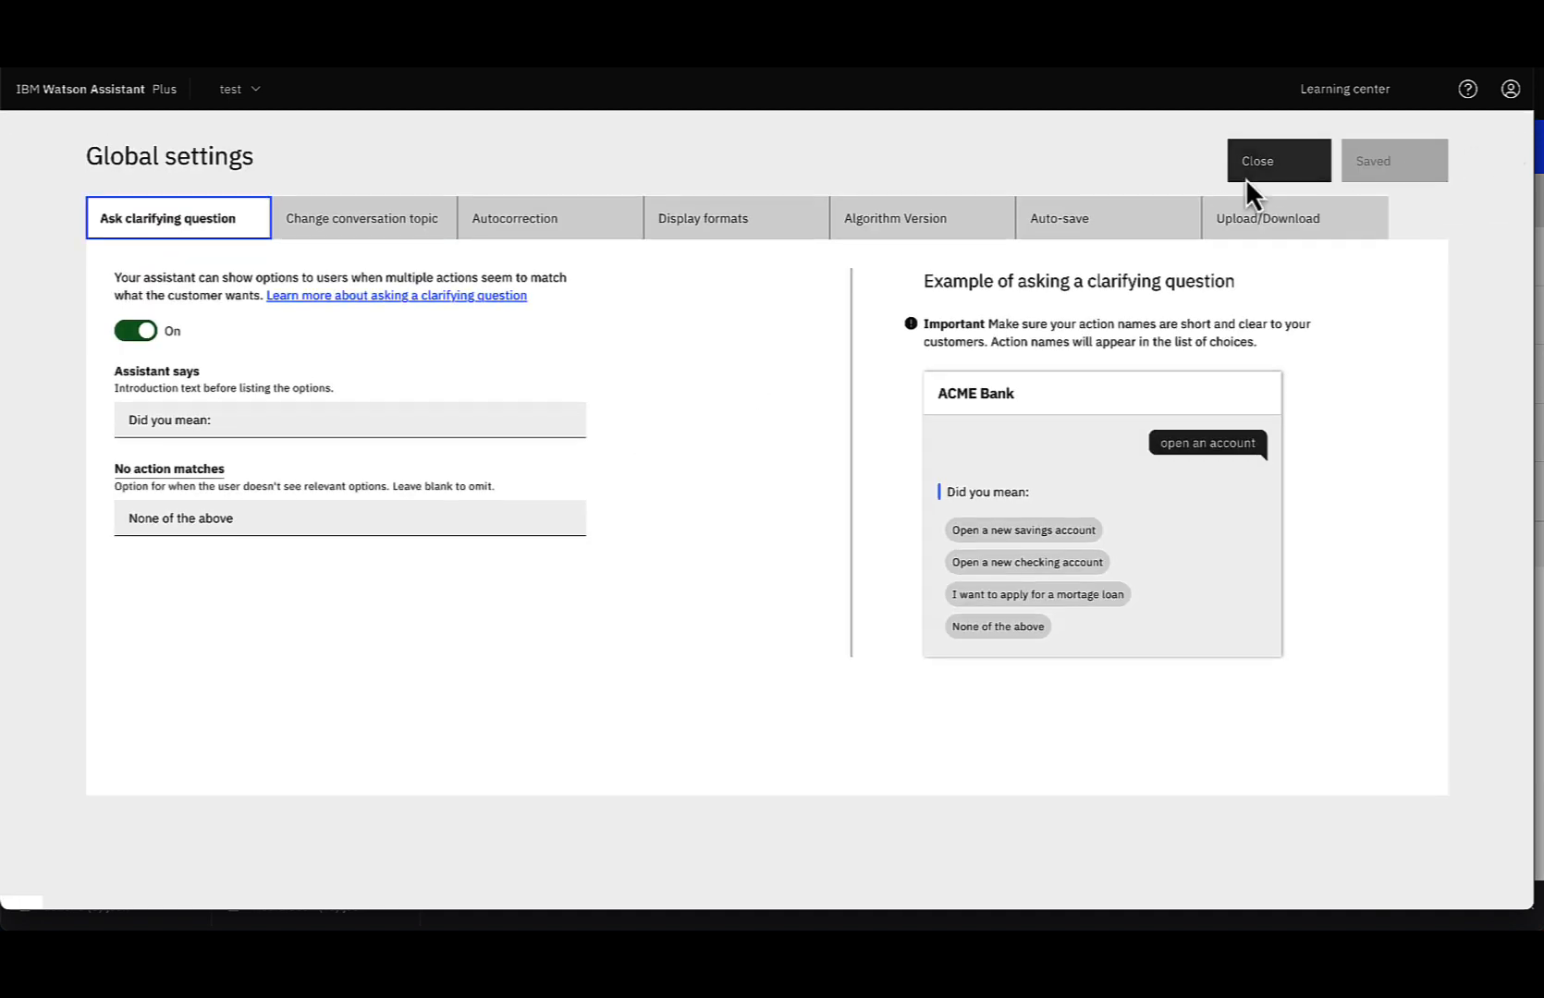
{"action": "left_click", "coordinate": [1272, 222]}
{"action": "left_click", "coordinate": [906, 379]}
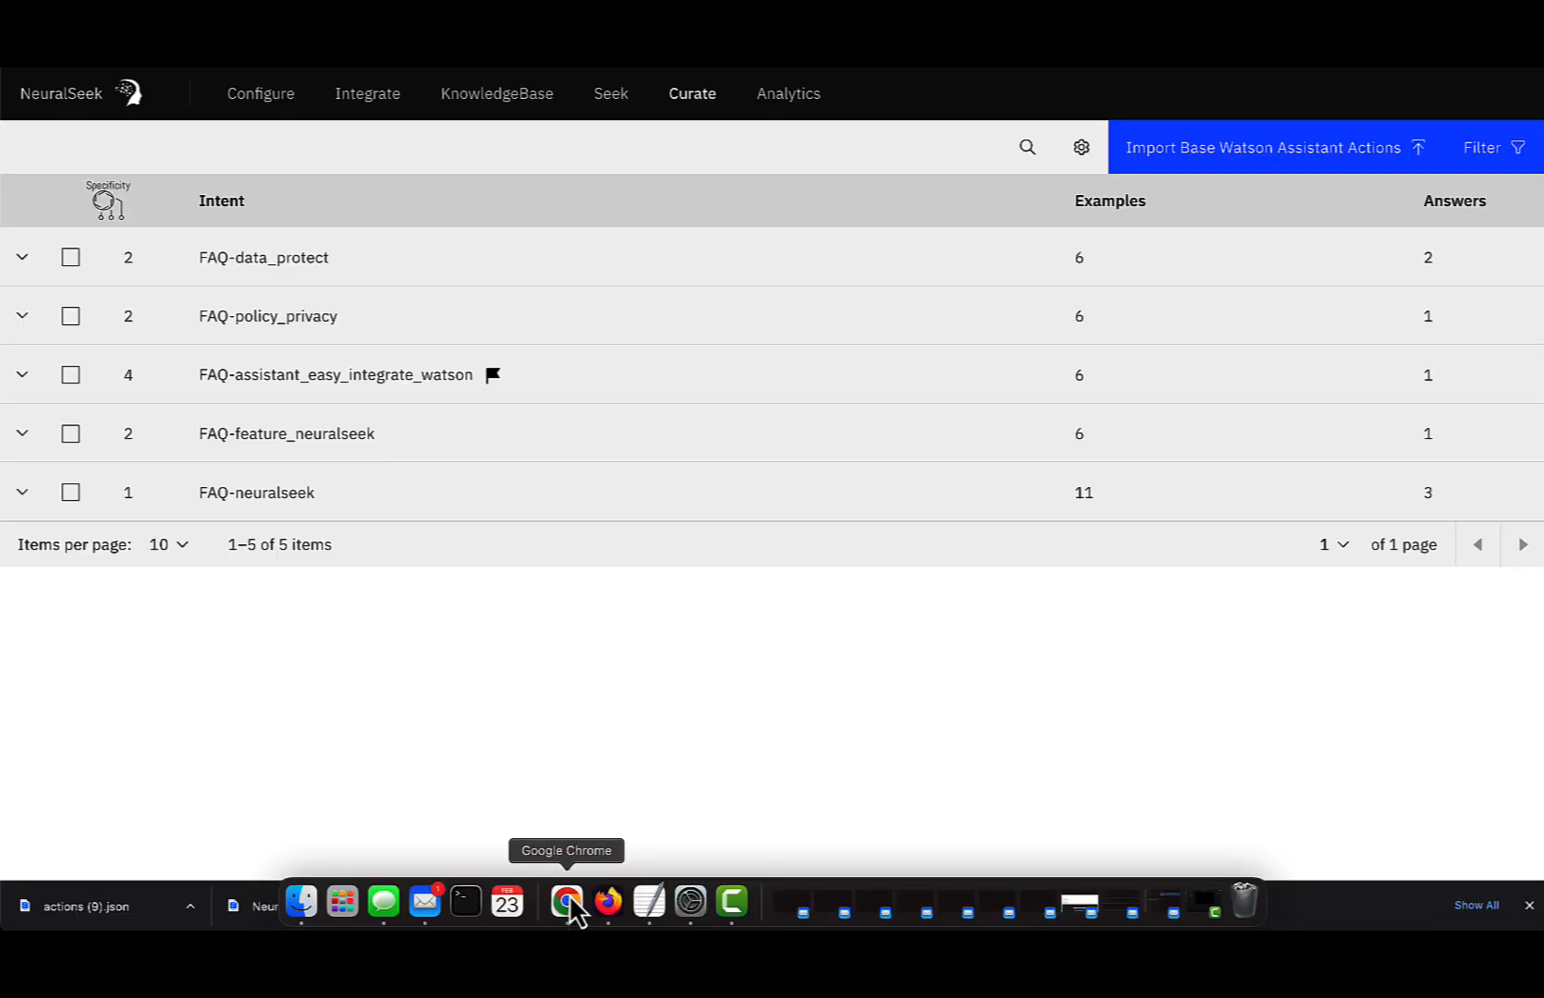
- Switch back to NeuralSeek and import test-action(6).json as the base Watson Assistant actions
{"action": "left_click", "coordinate": [1361, 154]}
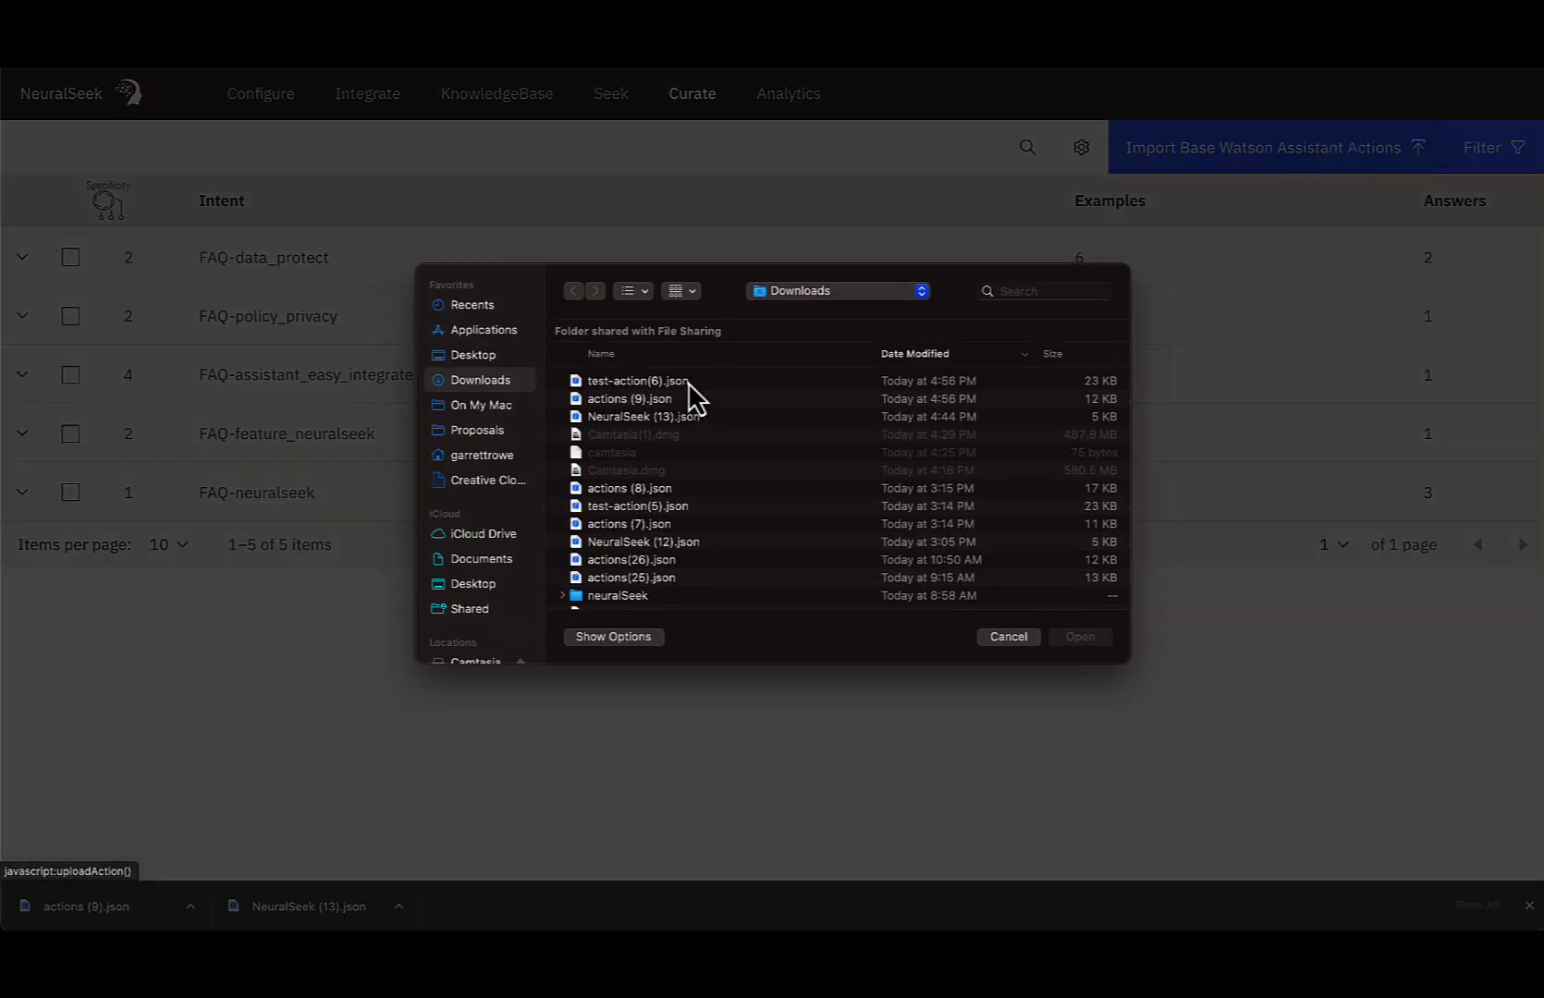
{"action": "left_click", "coordinate": [688, 381]}
{"action": "left_click", "coordinate": [1078, 637]}
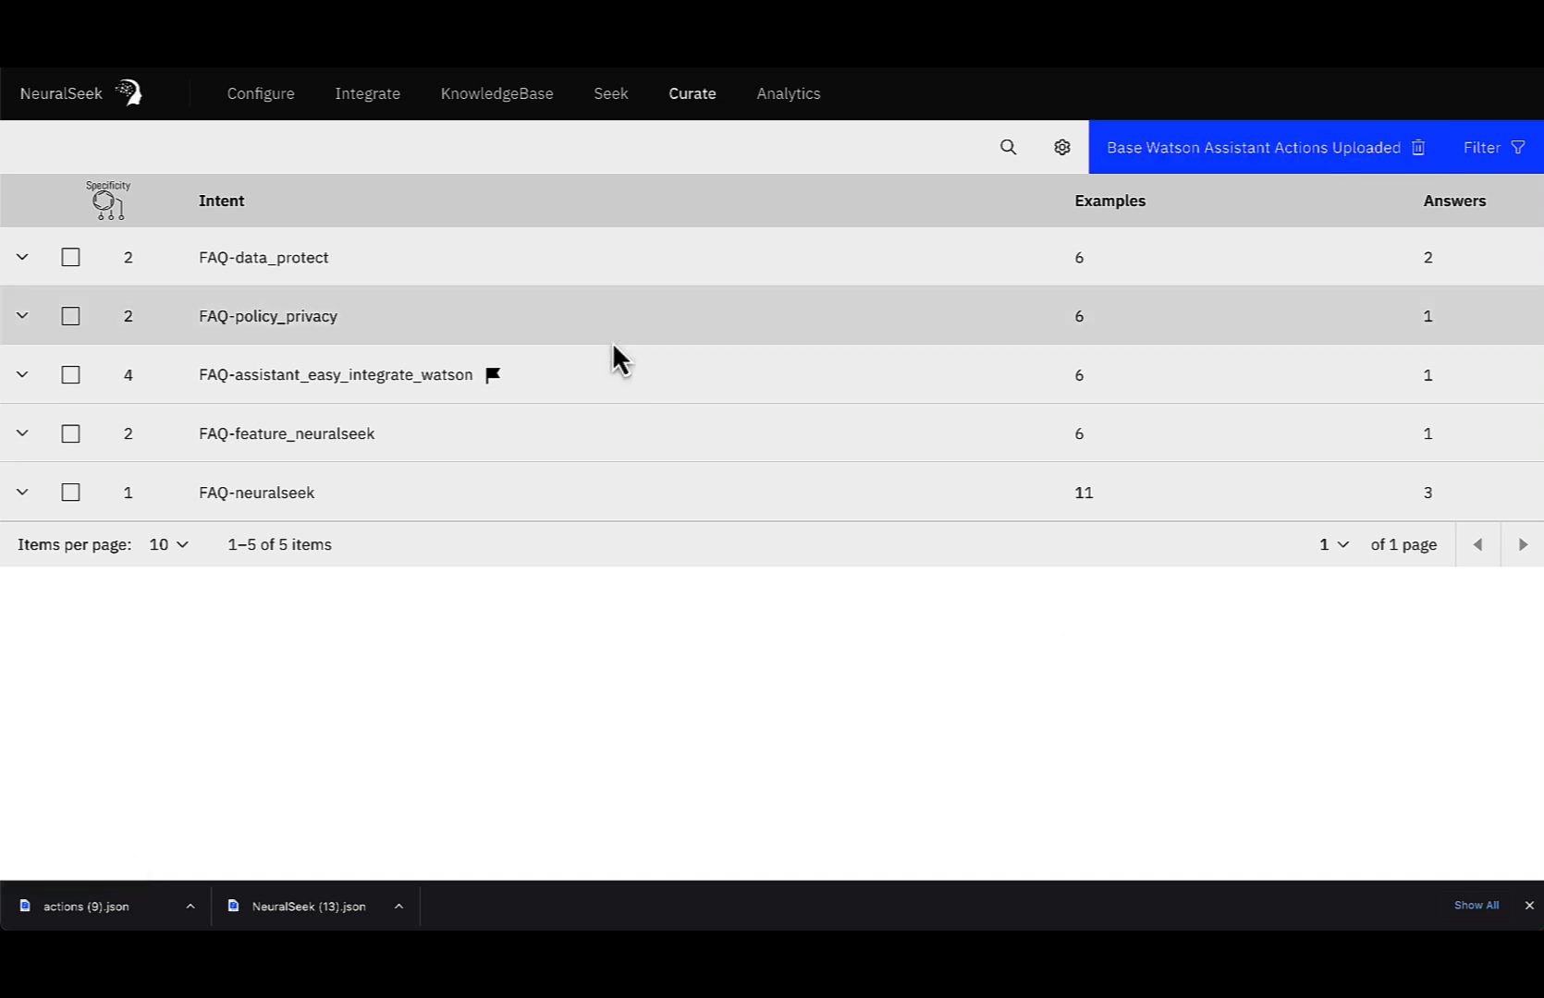
- Export the FAQ-data_protect, FAQ-policy_privacy and FAQ-assistant_easy_integrate_watson intents to Watson Assistant Actions
{"action": "left_click", "coordinate": [71, 262]}
{"action": "left_click", "coordinate": [72, 319]}
{"action": "left_click", "coordinate": [74, 379]}
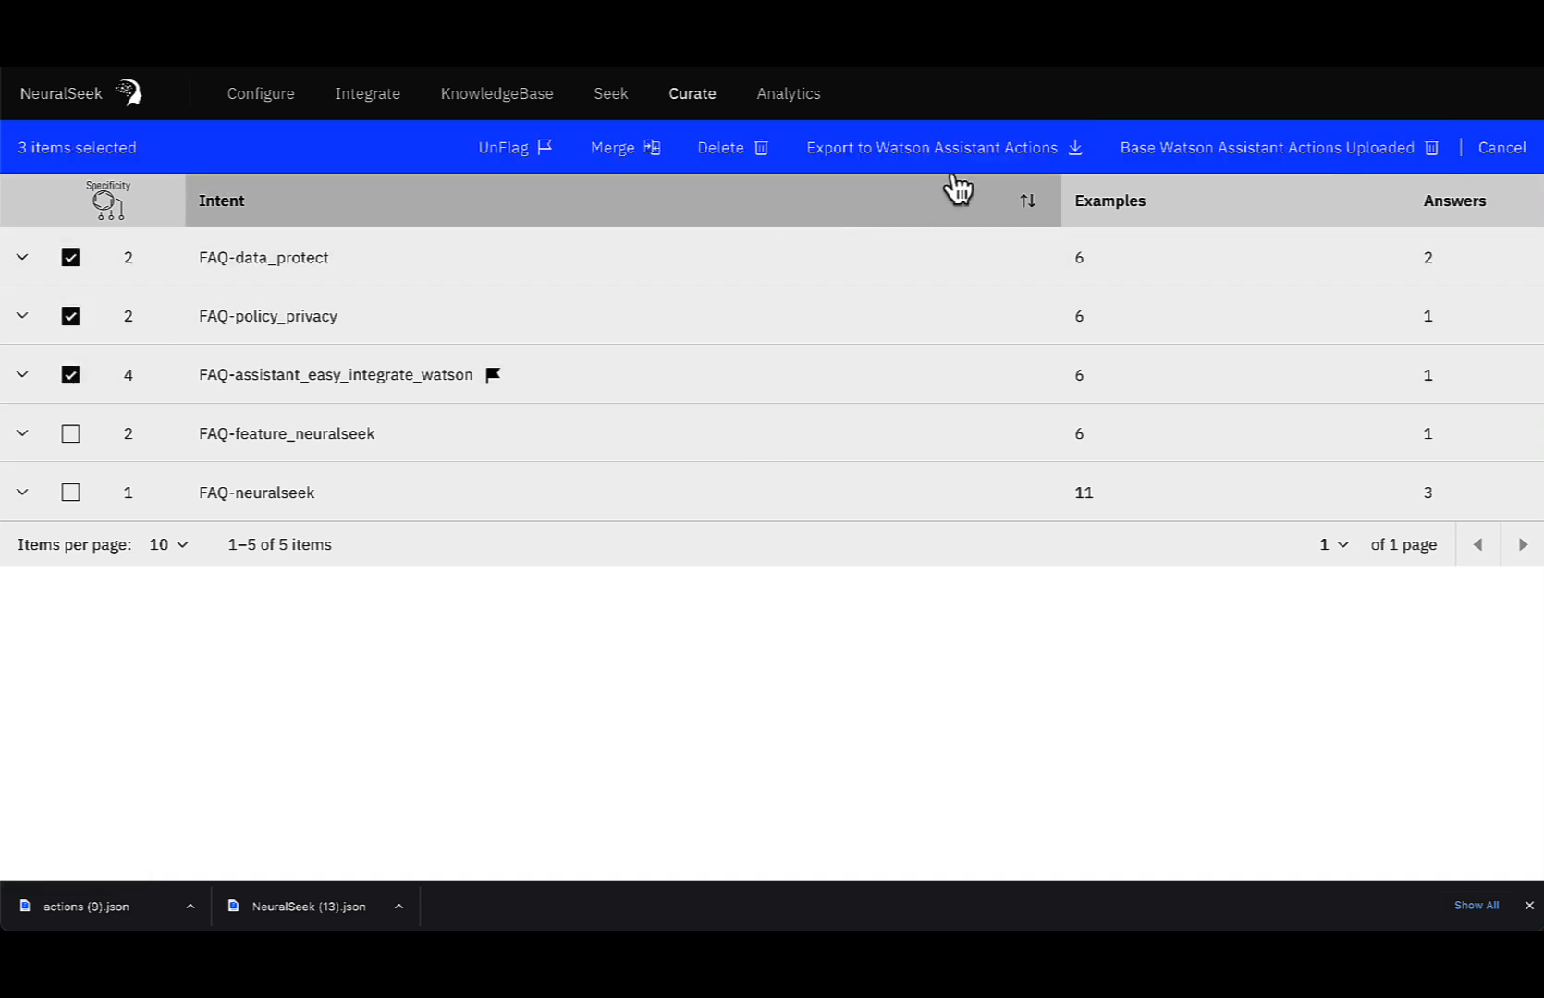
{"action": "left_click", "coordinate": [986, 157]}
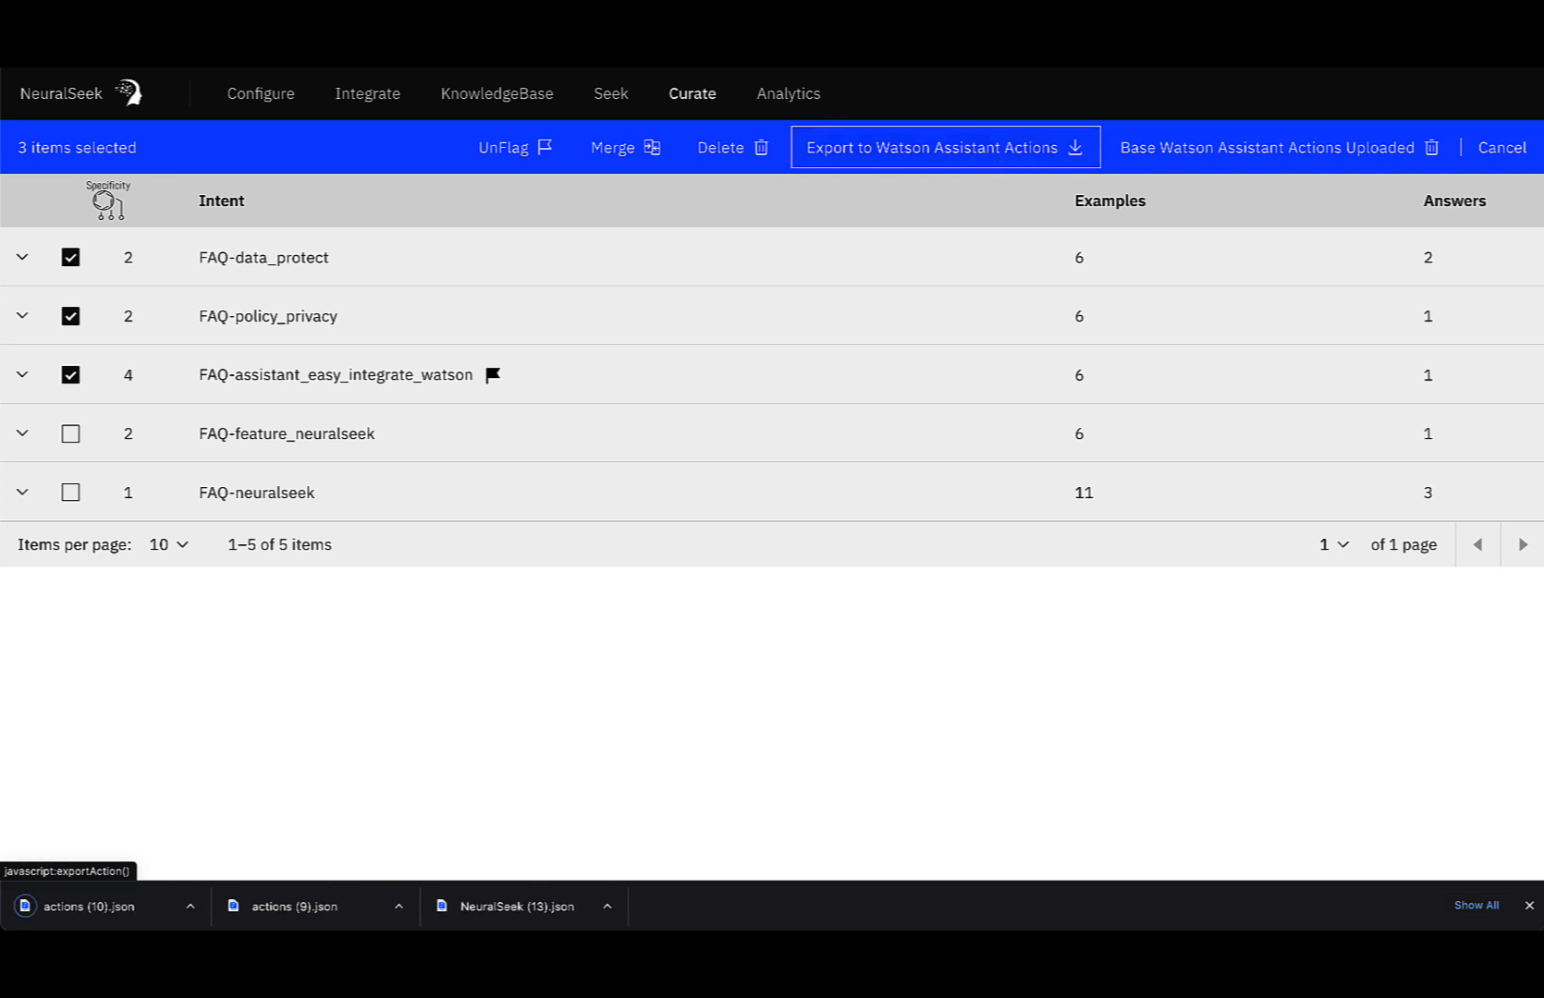
- Switch to Watson Assistant and upload actions (10).json in the global settings, replacing the current actions content
{"action": "left_click", "coordinate": [610, 903]}
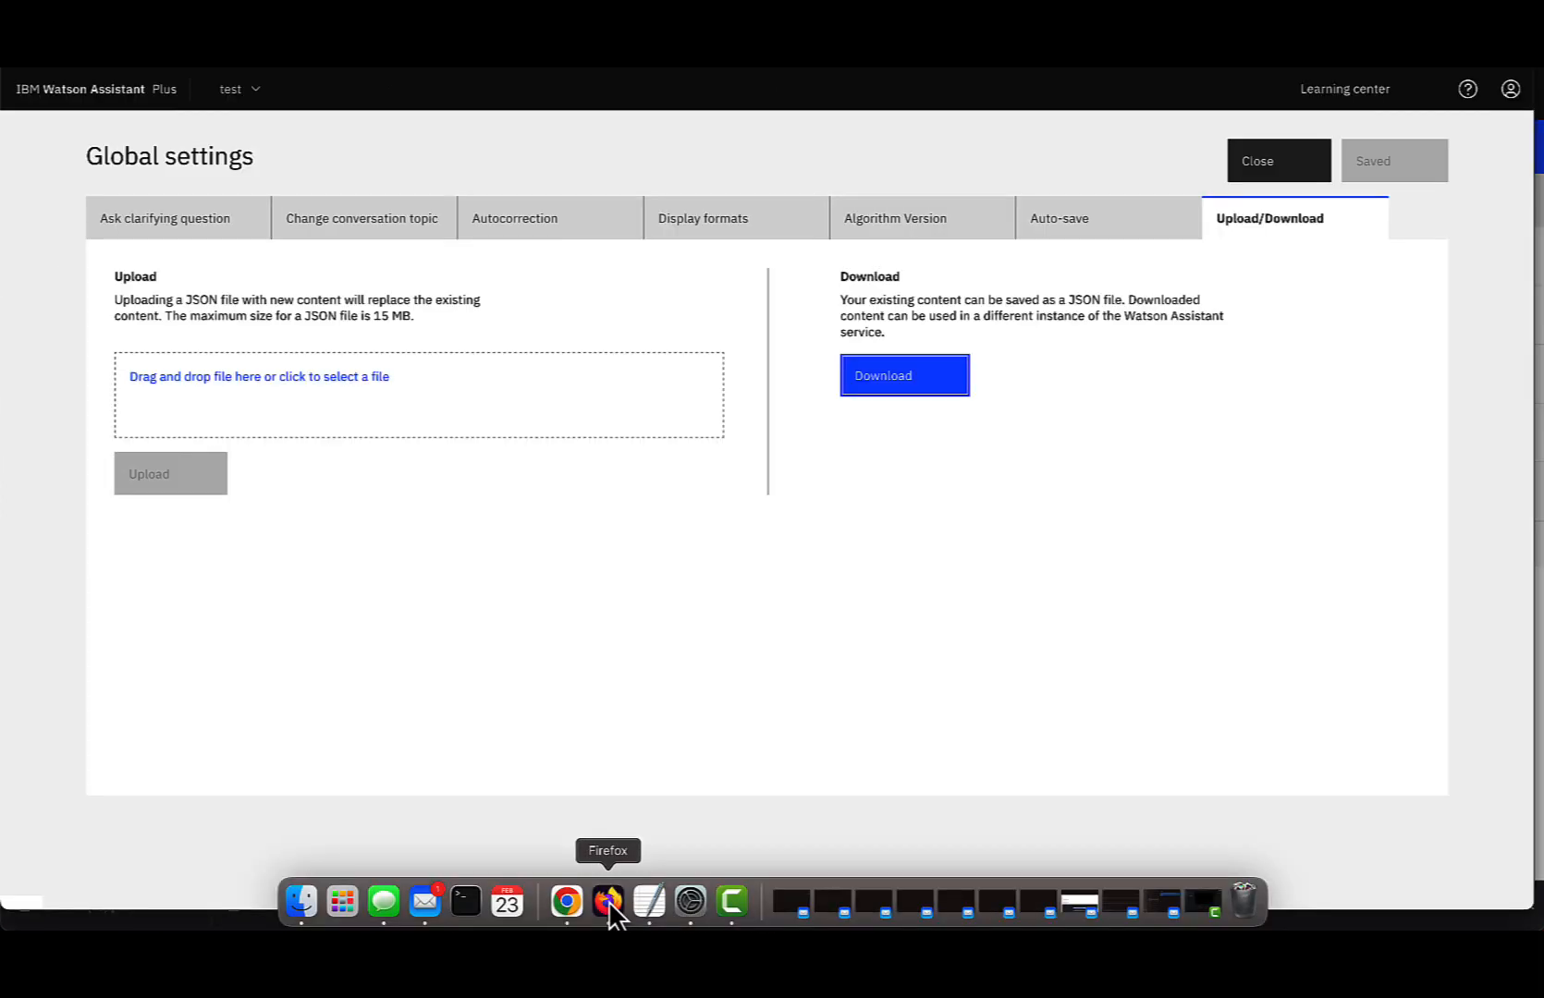
{"action": "left_click", "coordinate": [229, 389]}
{"action": "left_click", "coordinate": [514, 227]}
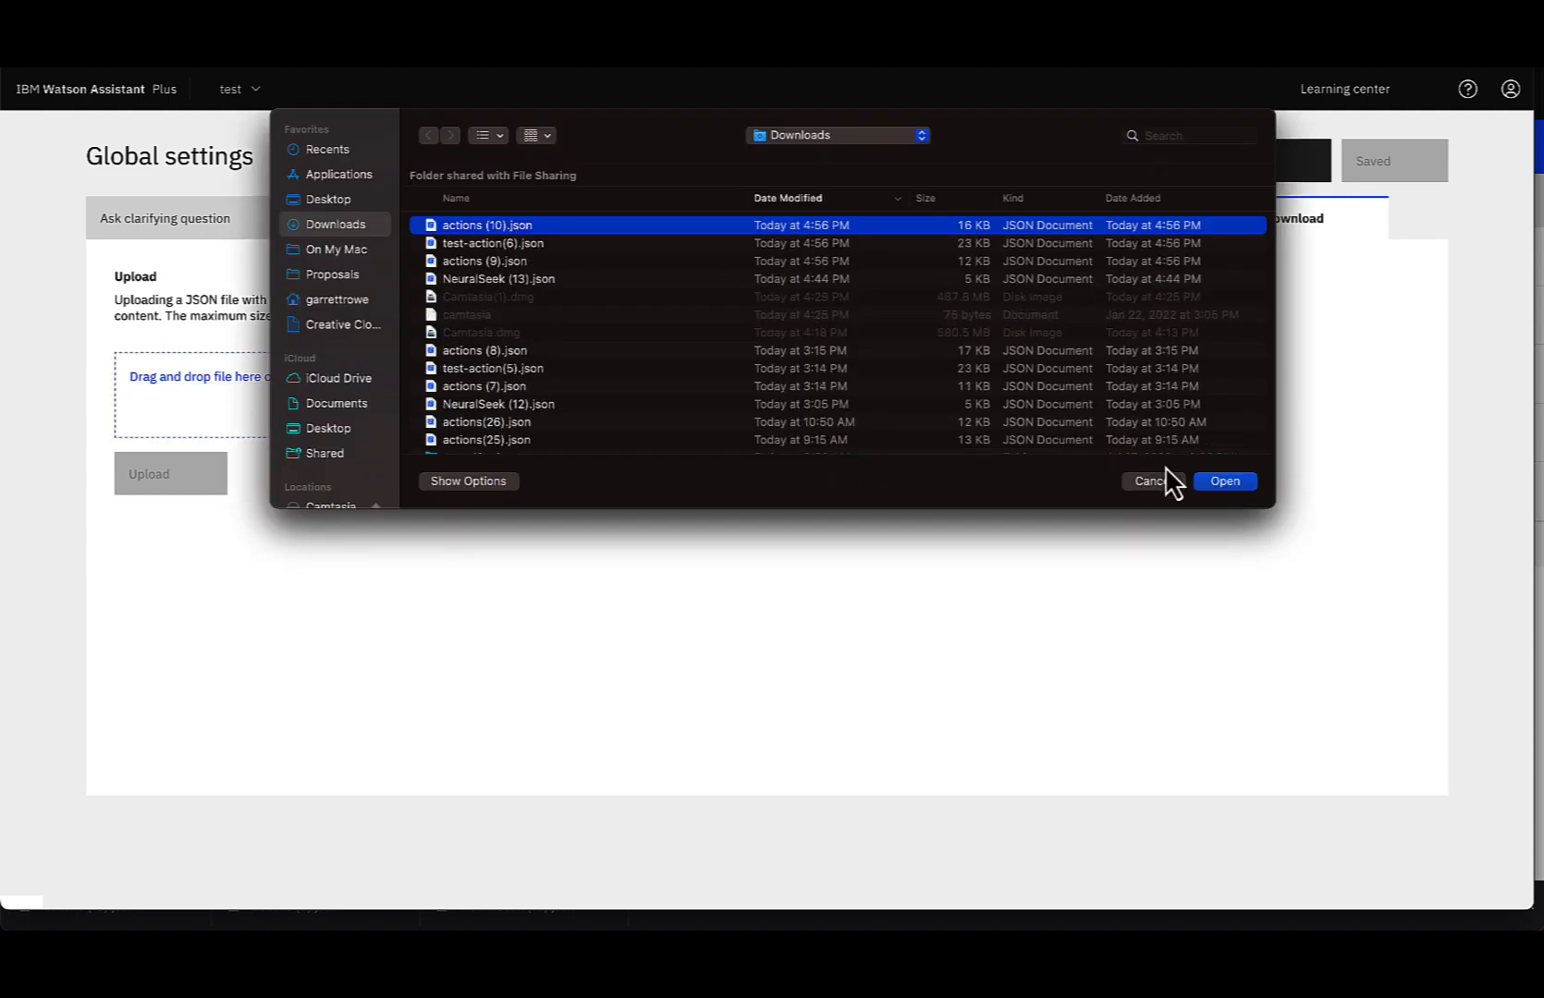
{"action": "left_click", "coordinate": [1234, 486]}
{"action": "left_click", "coordinate": [189, 519]}
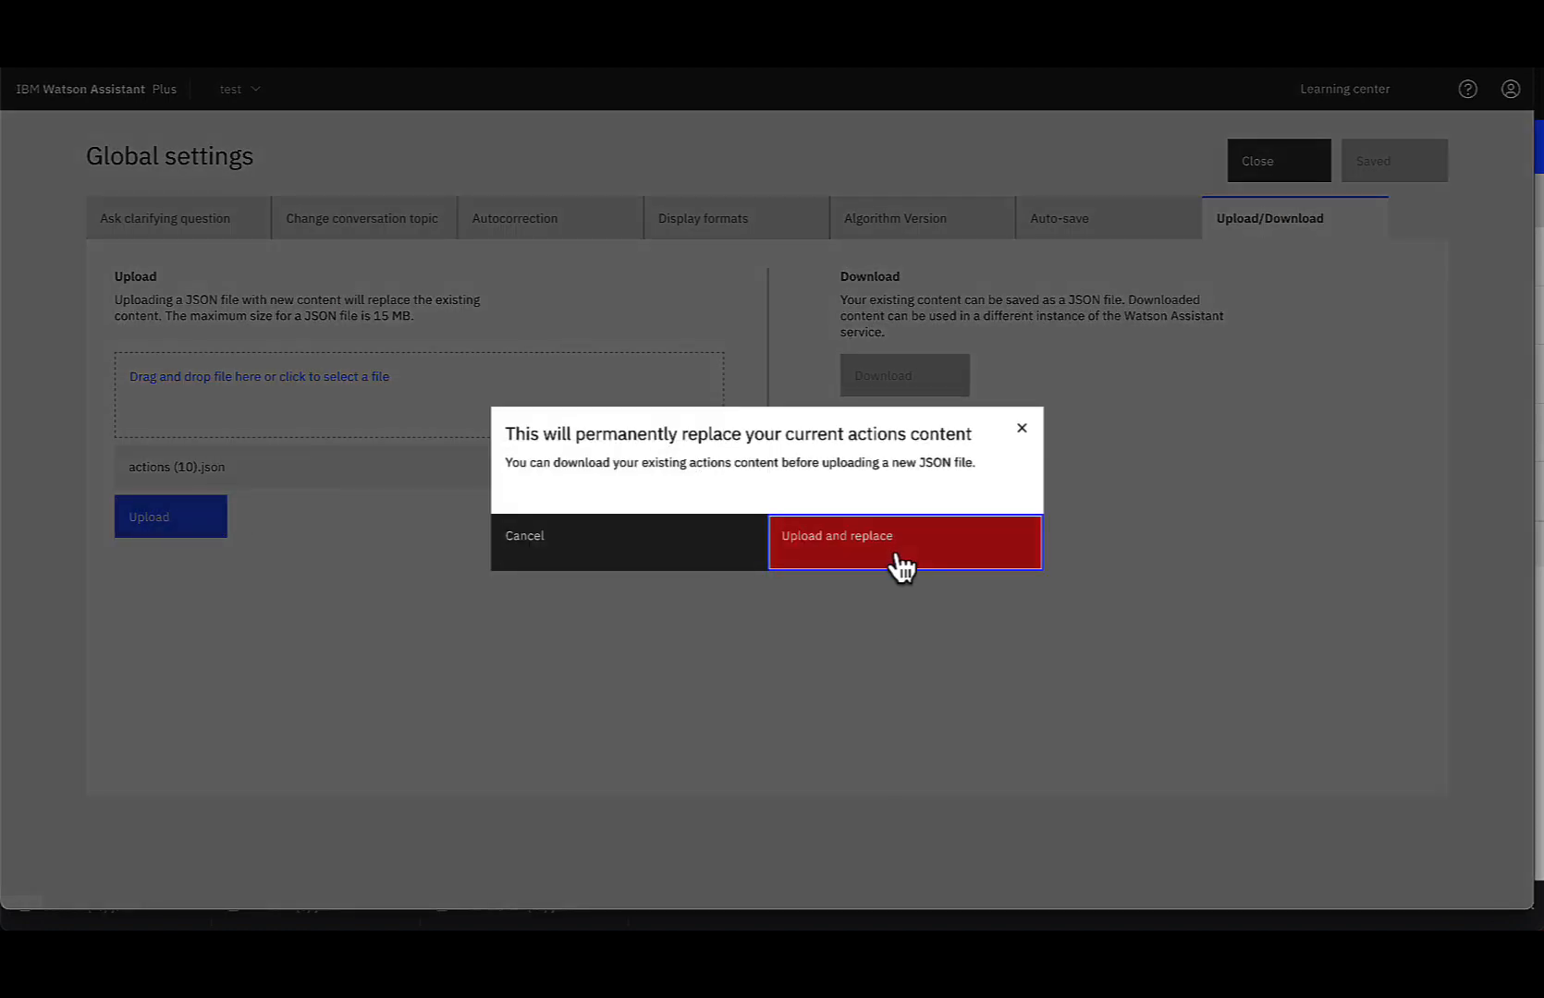
{"action": "left_click", "coordinate": [895, 552]}
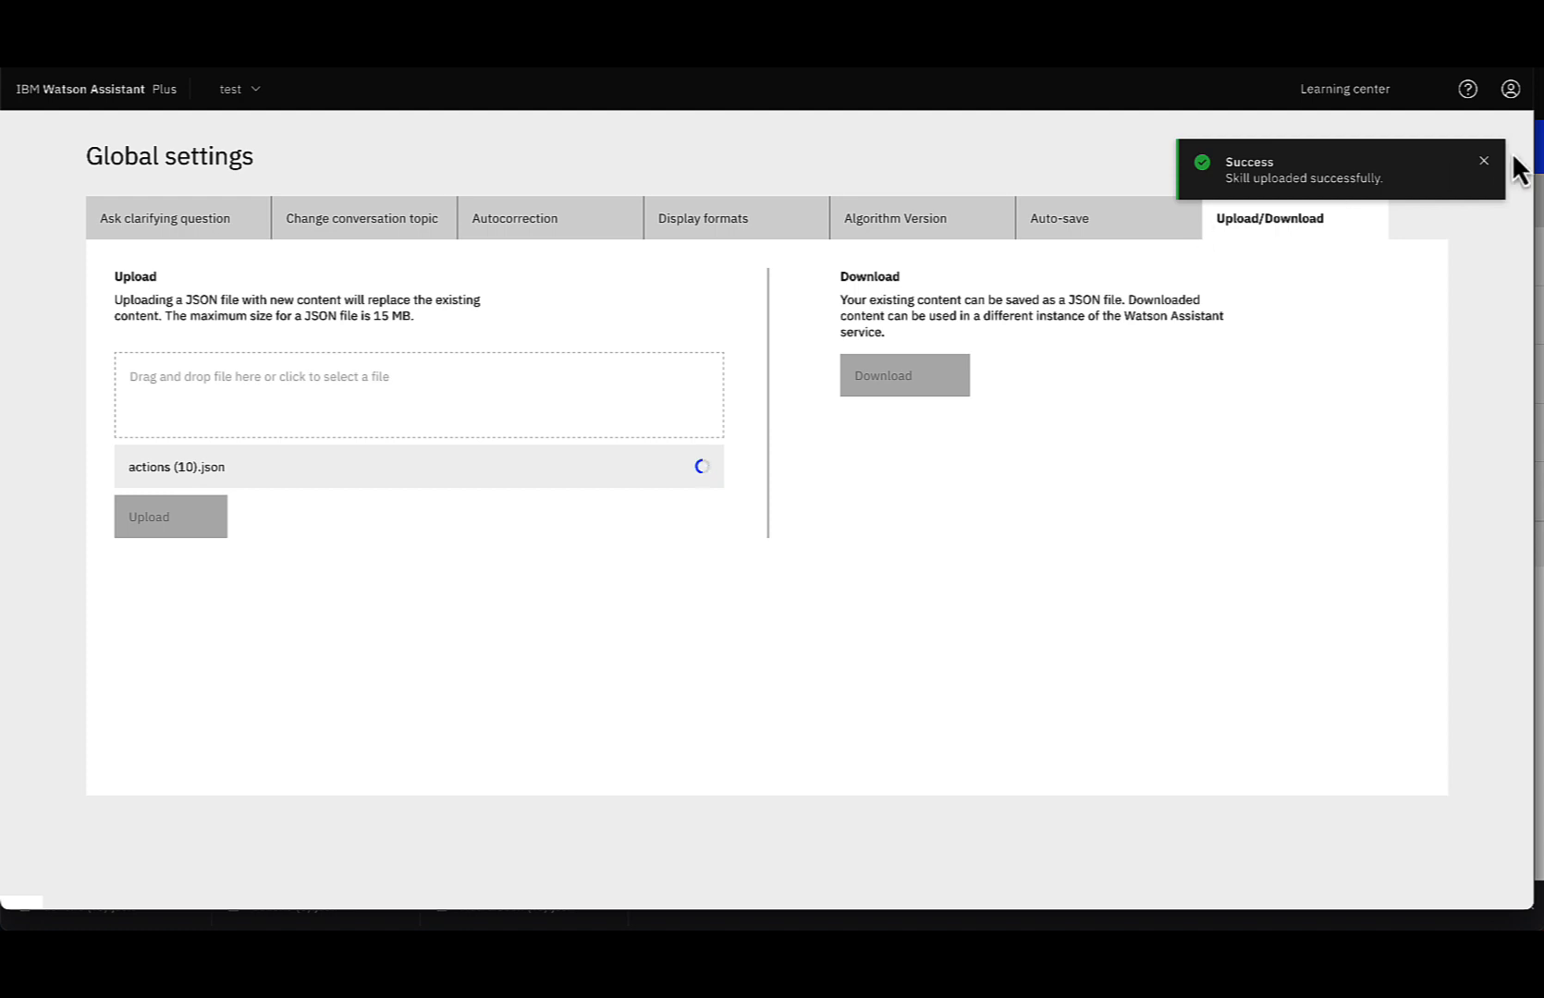
{"action": "left_click", "coordinate": [1486, 159]}
- Return to the actions list and examine the conversation step of the FAQ-assistant_easy_integrate_watson action
{"action": "left_click", "coordinate": [1250, 158]}
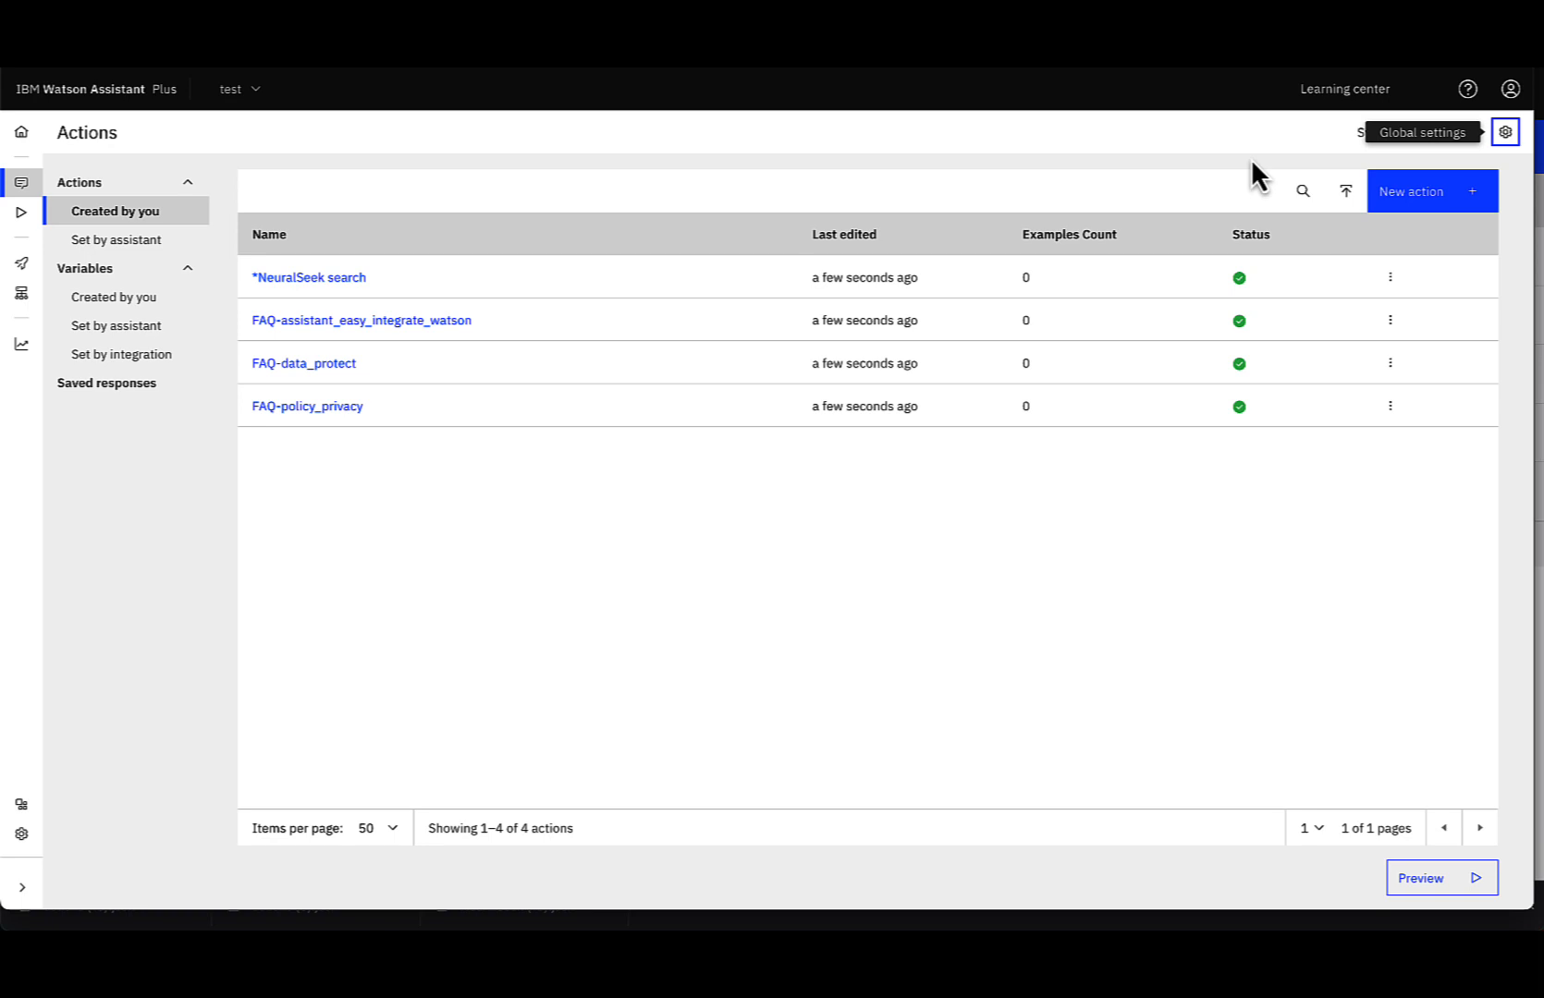
{"action": "left_click", "coordinate": [408, 322]}
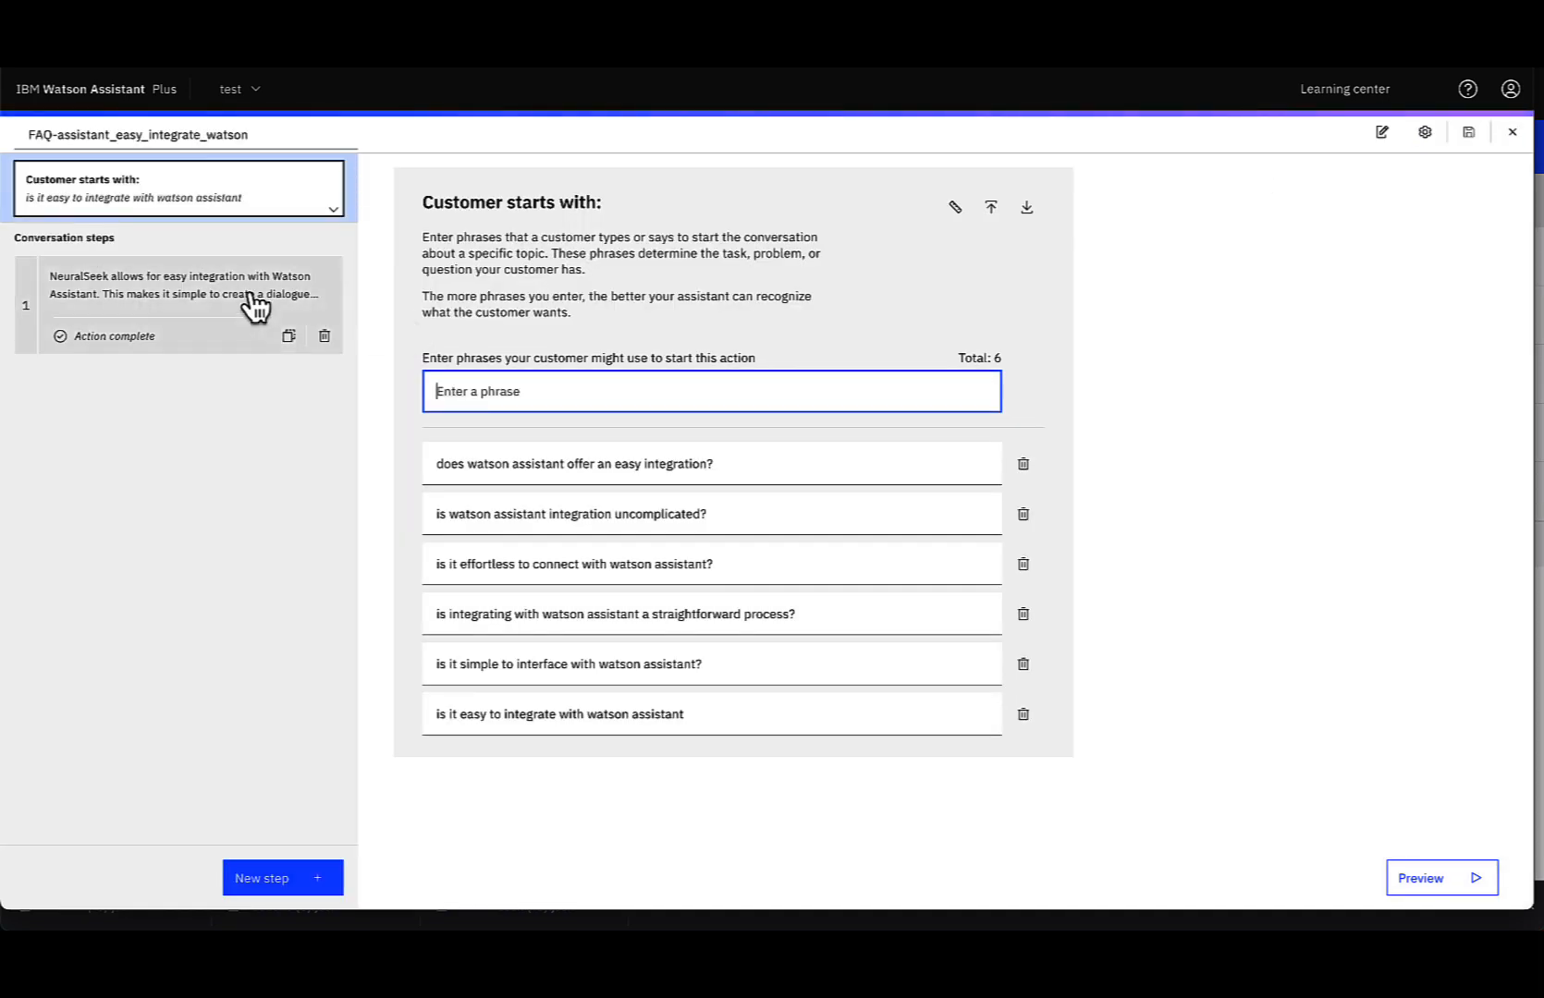
{"action": "left_click", "coordinate": [252, 303]}
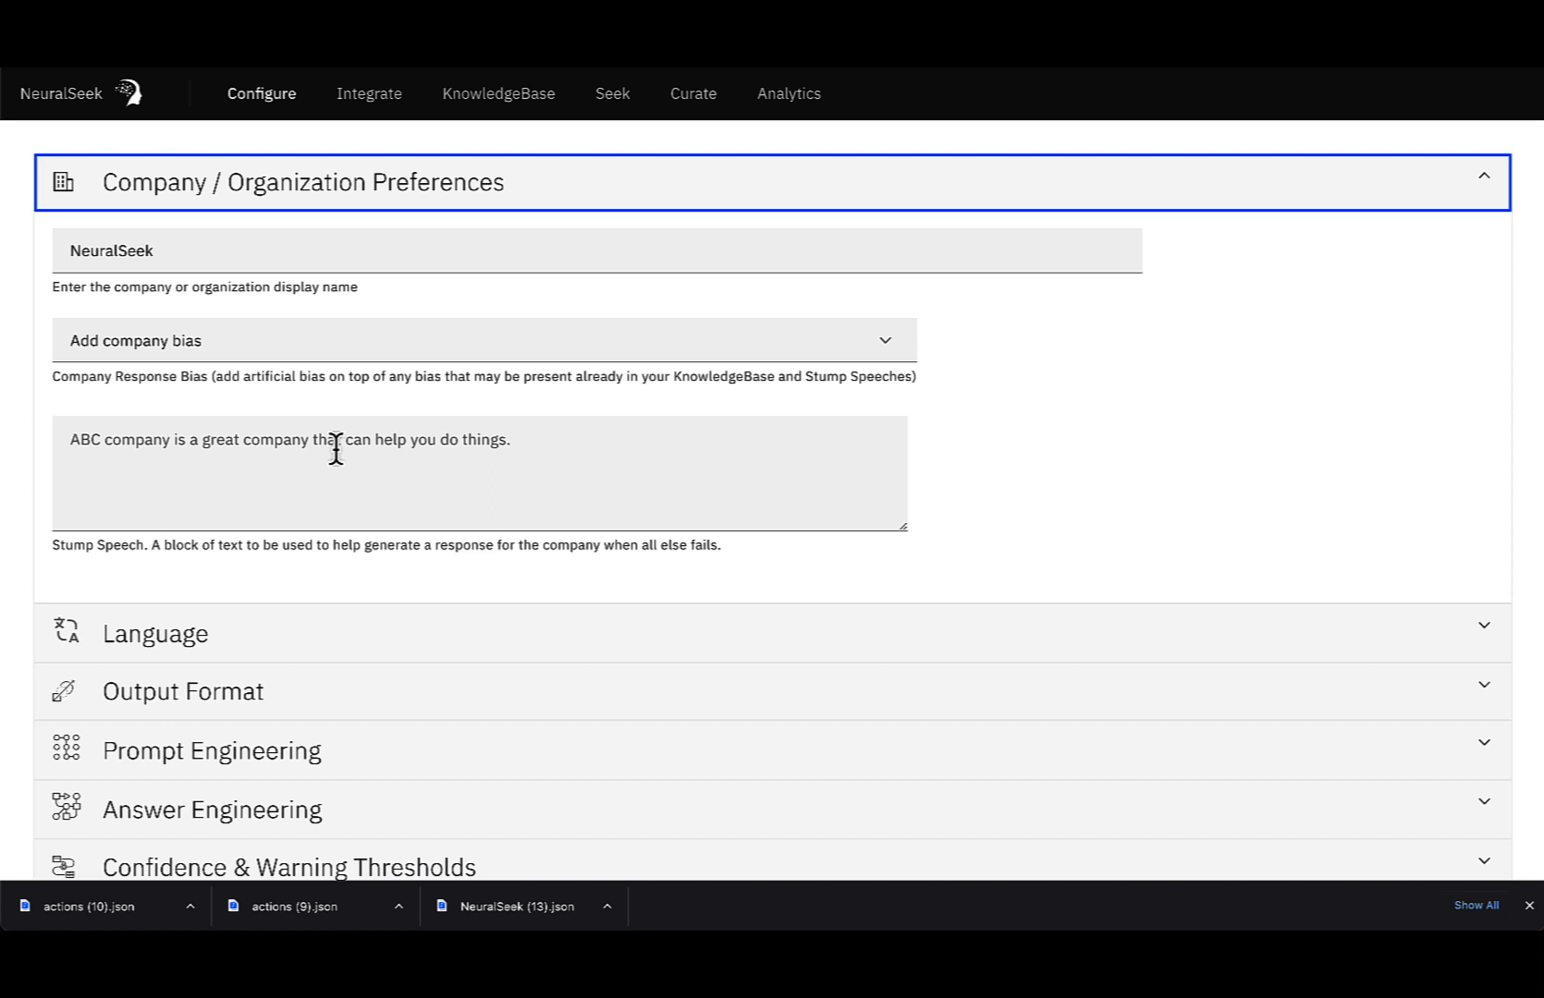
- Examine the available default output languages and output formats in the NeuralSeek configuration
{"action": "left_click", "coordinate": [196, 634]}
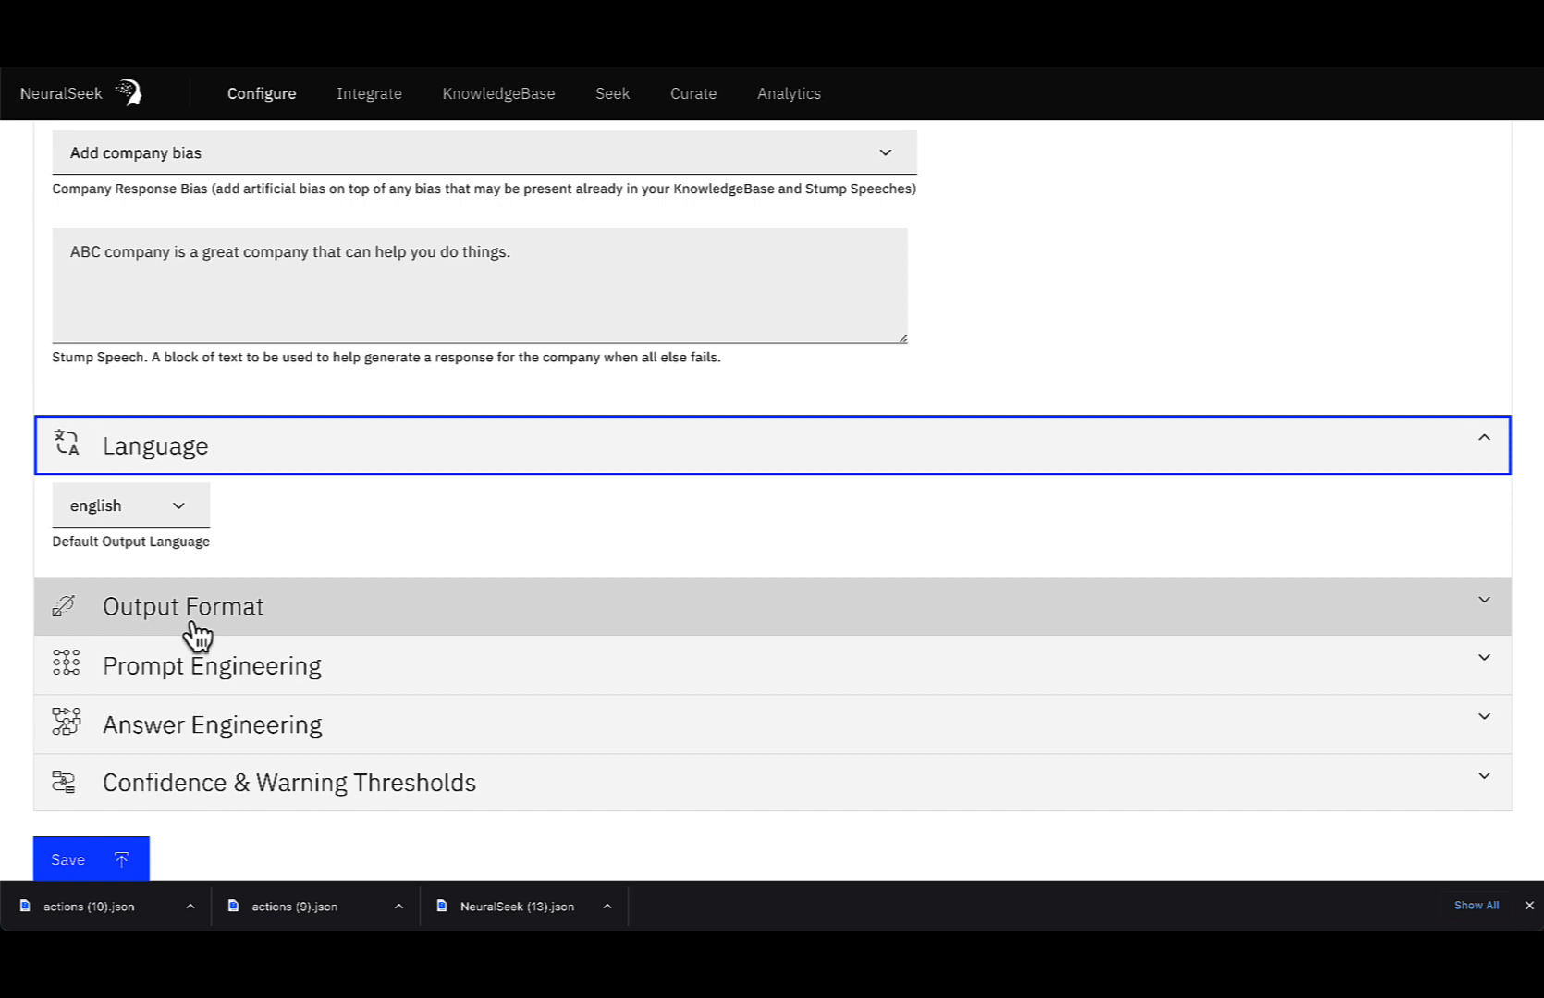
{"action": "left_click", "coordinate": [181, 523]}
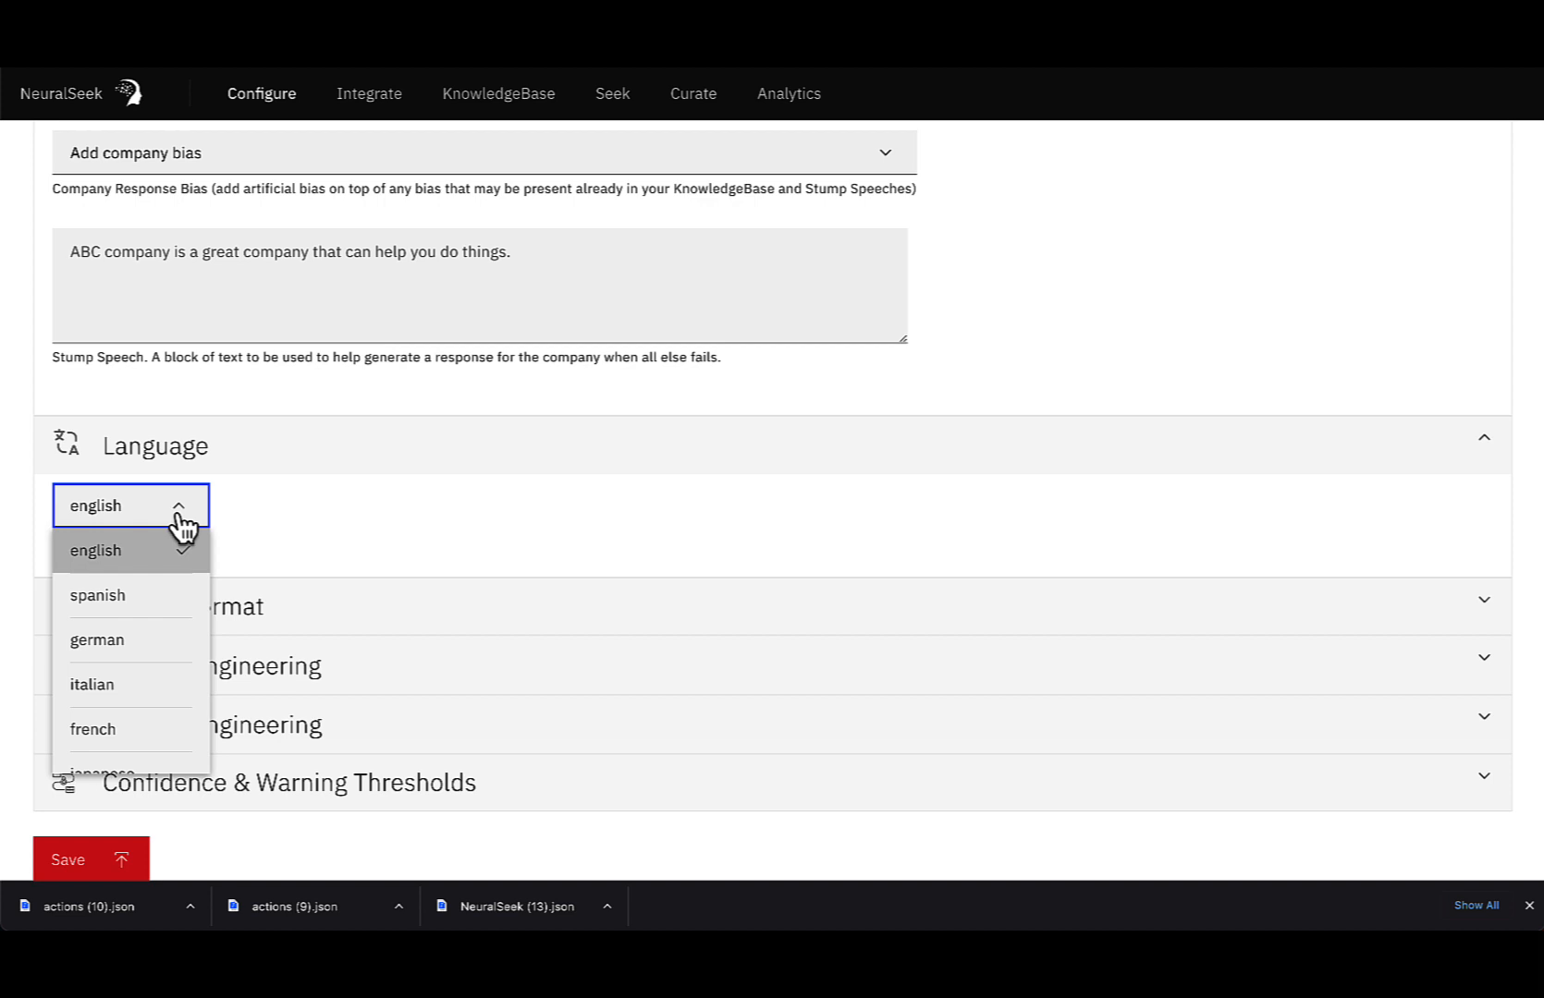
{"action": "left_click", "coordinate": [179, 519]}
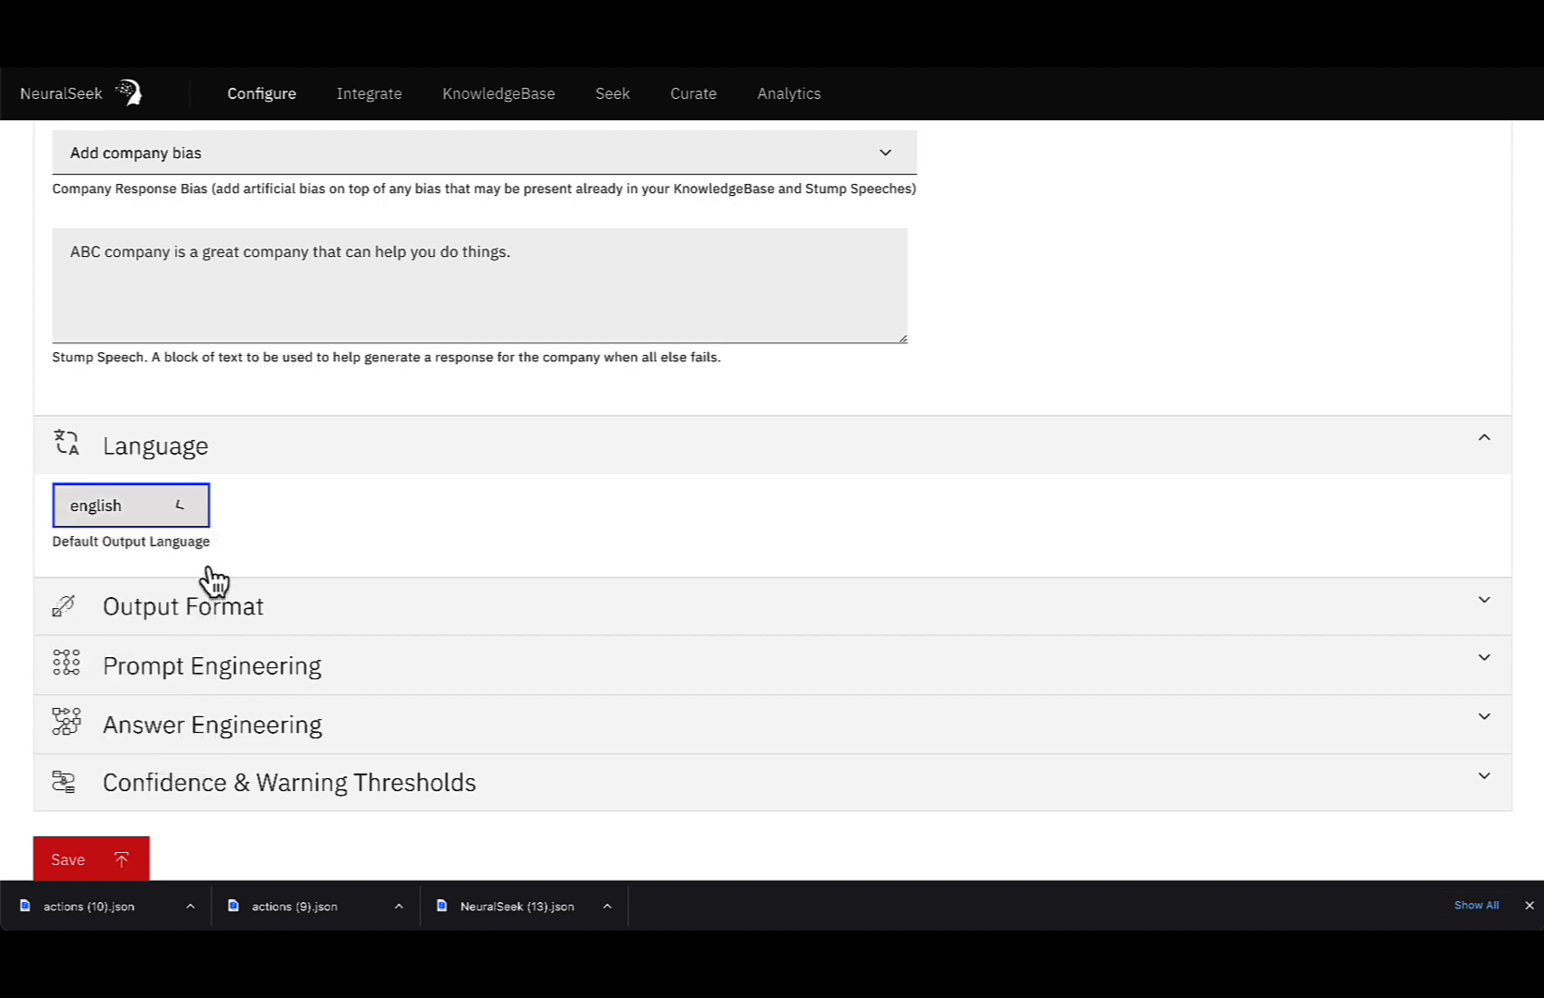
{"action": "left_click", "coordinate": [215, 601]}
{"action": "scroll", "coordinate": [231, 620], "scroll_direction": "down", "scroll_amount": 2}
{"action": "left_click", "coordinate": [281, 559]}
{"action": "left_click", "coordinate": [282, 559]}
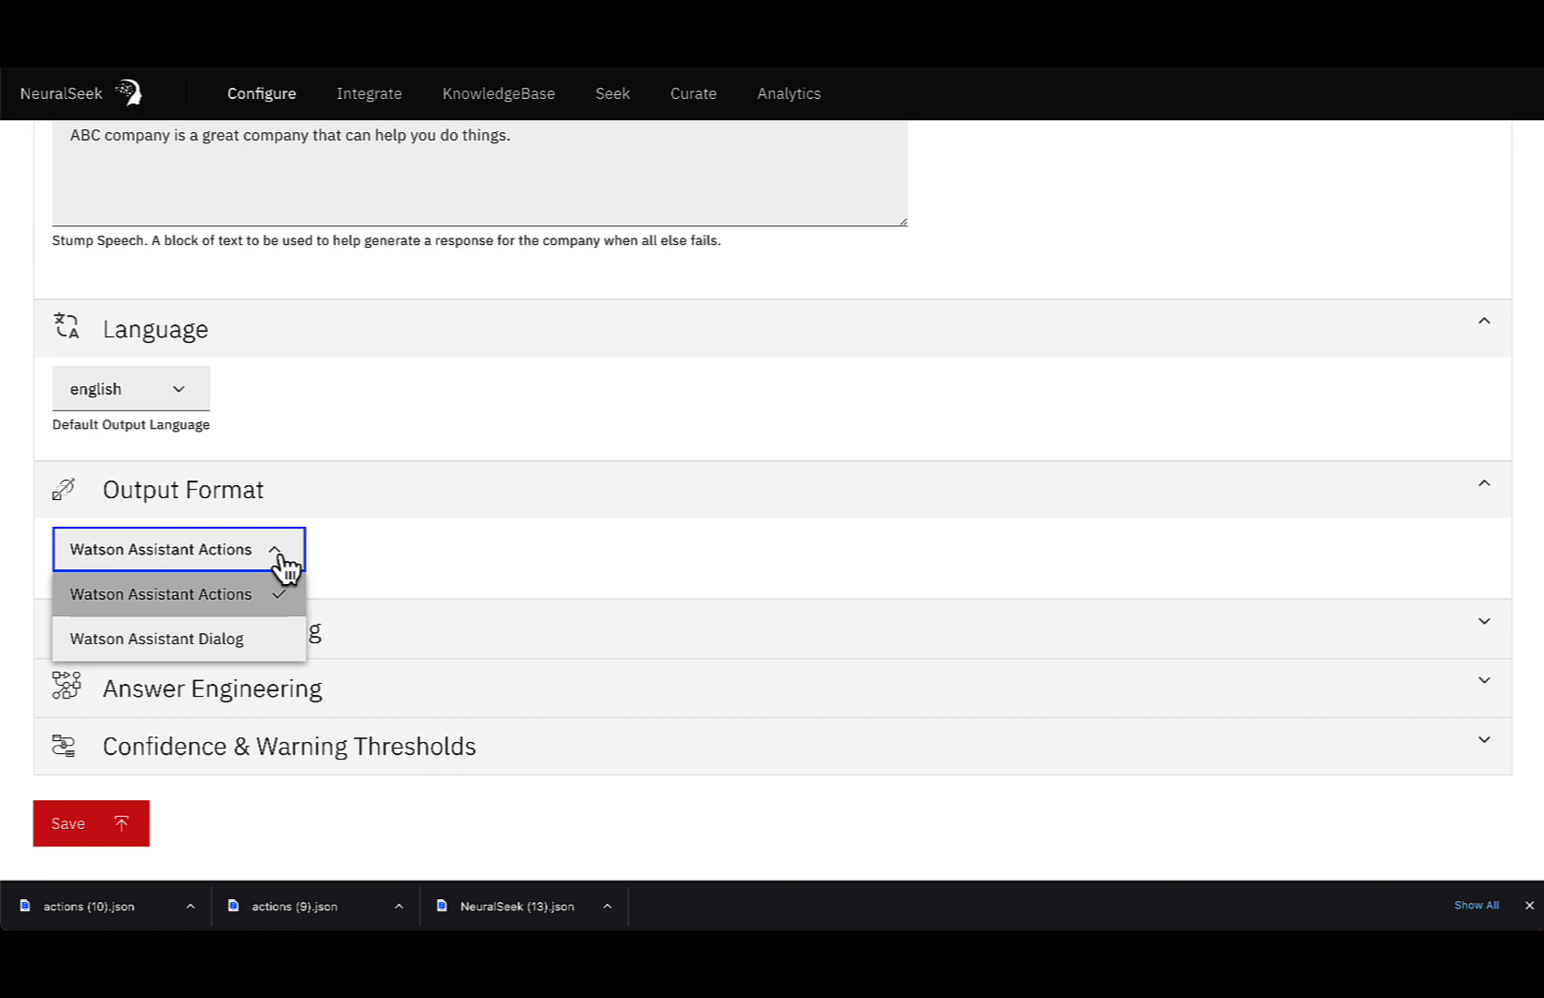
- Set the Prompt Engineering option for rephrasing input by removing stop words and prepending a phrase to Enabled
{"action": "left_click", "coordinate": [283, 638]}
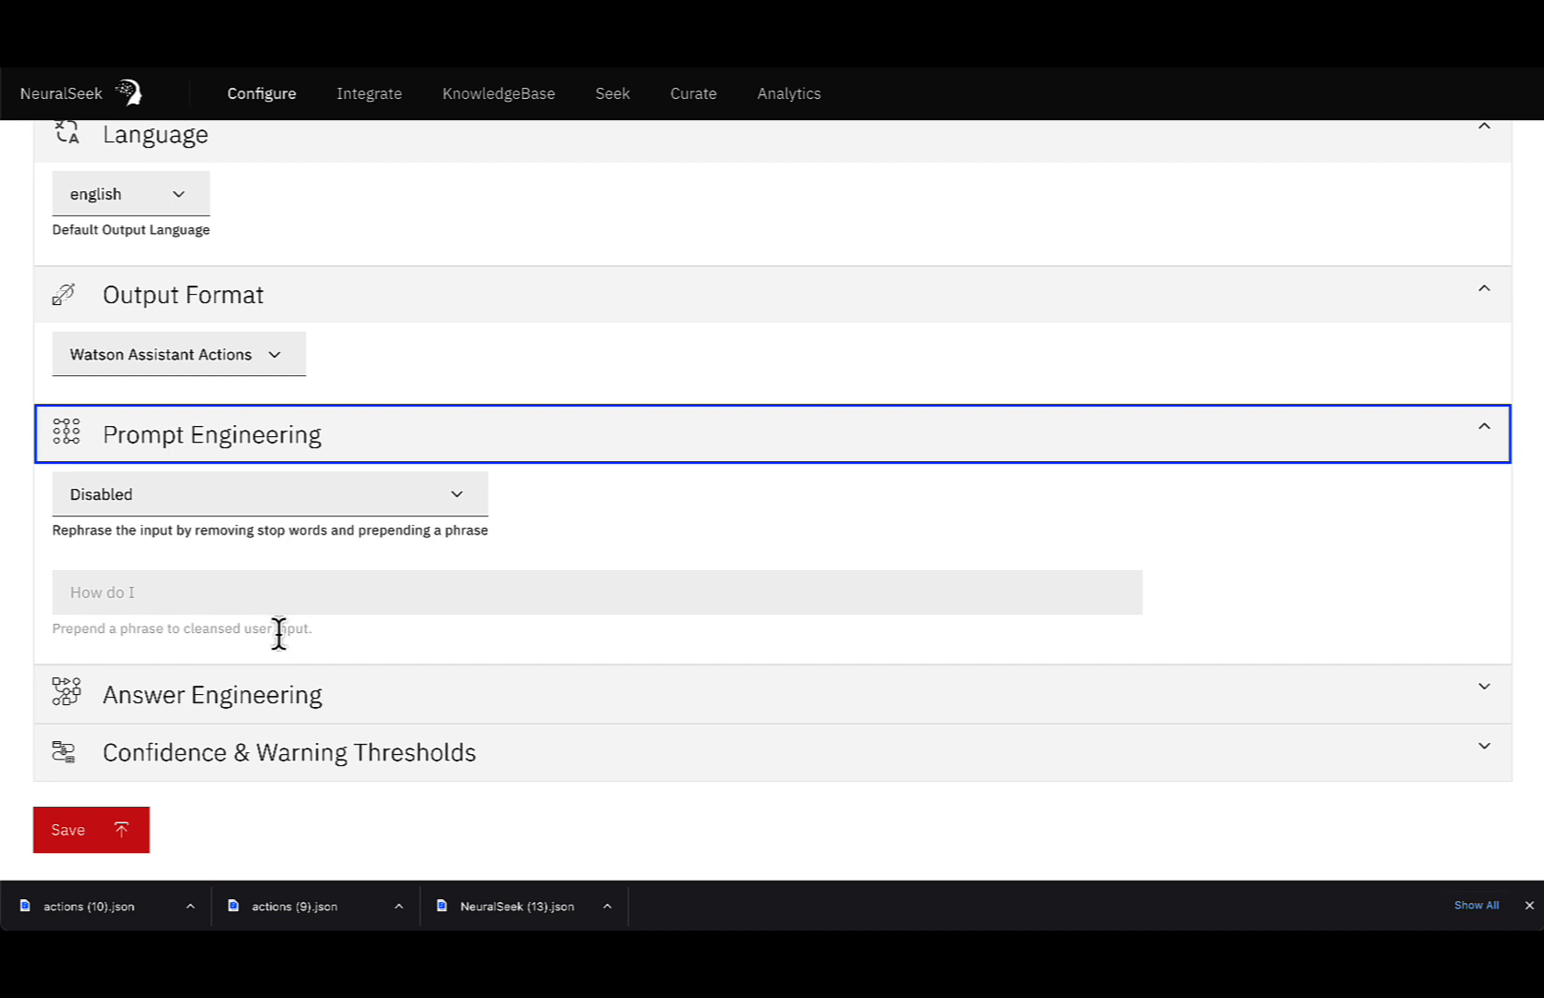
{"action": "left_click", "coordinate": [445, 503]}
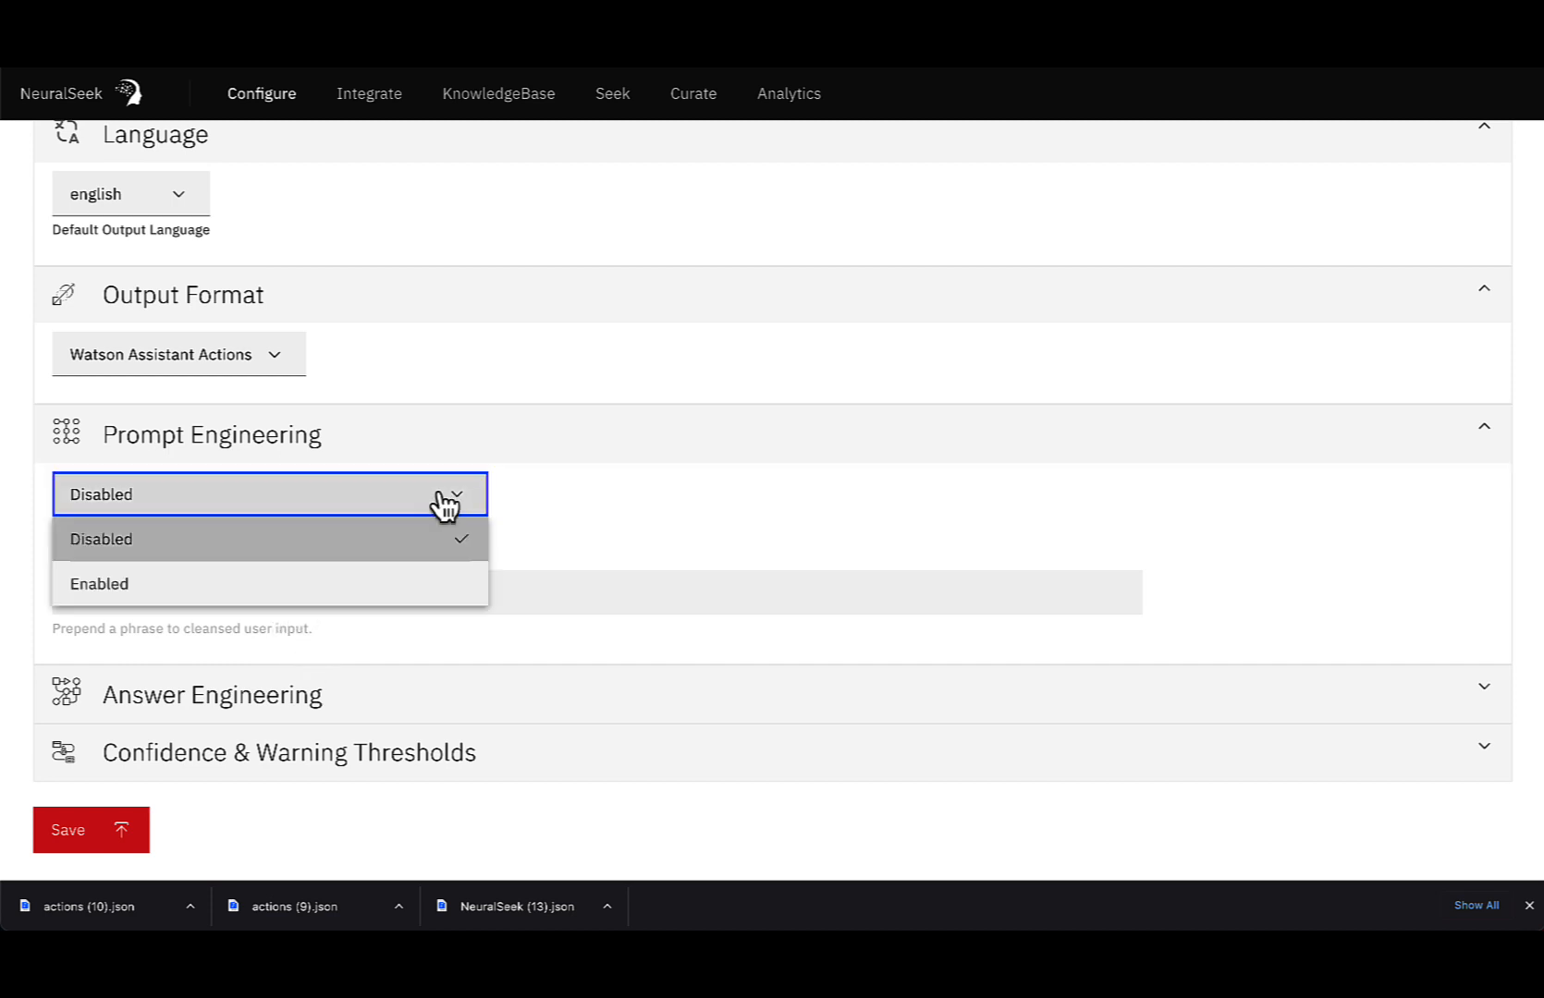
{"action": "left_click", "coordinate": [407, 584]}
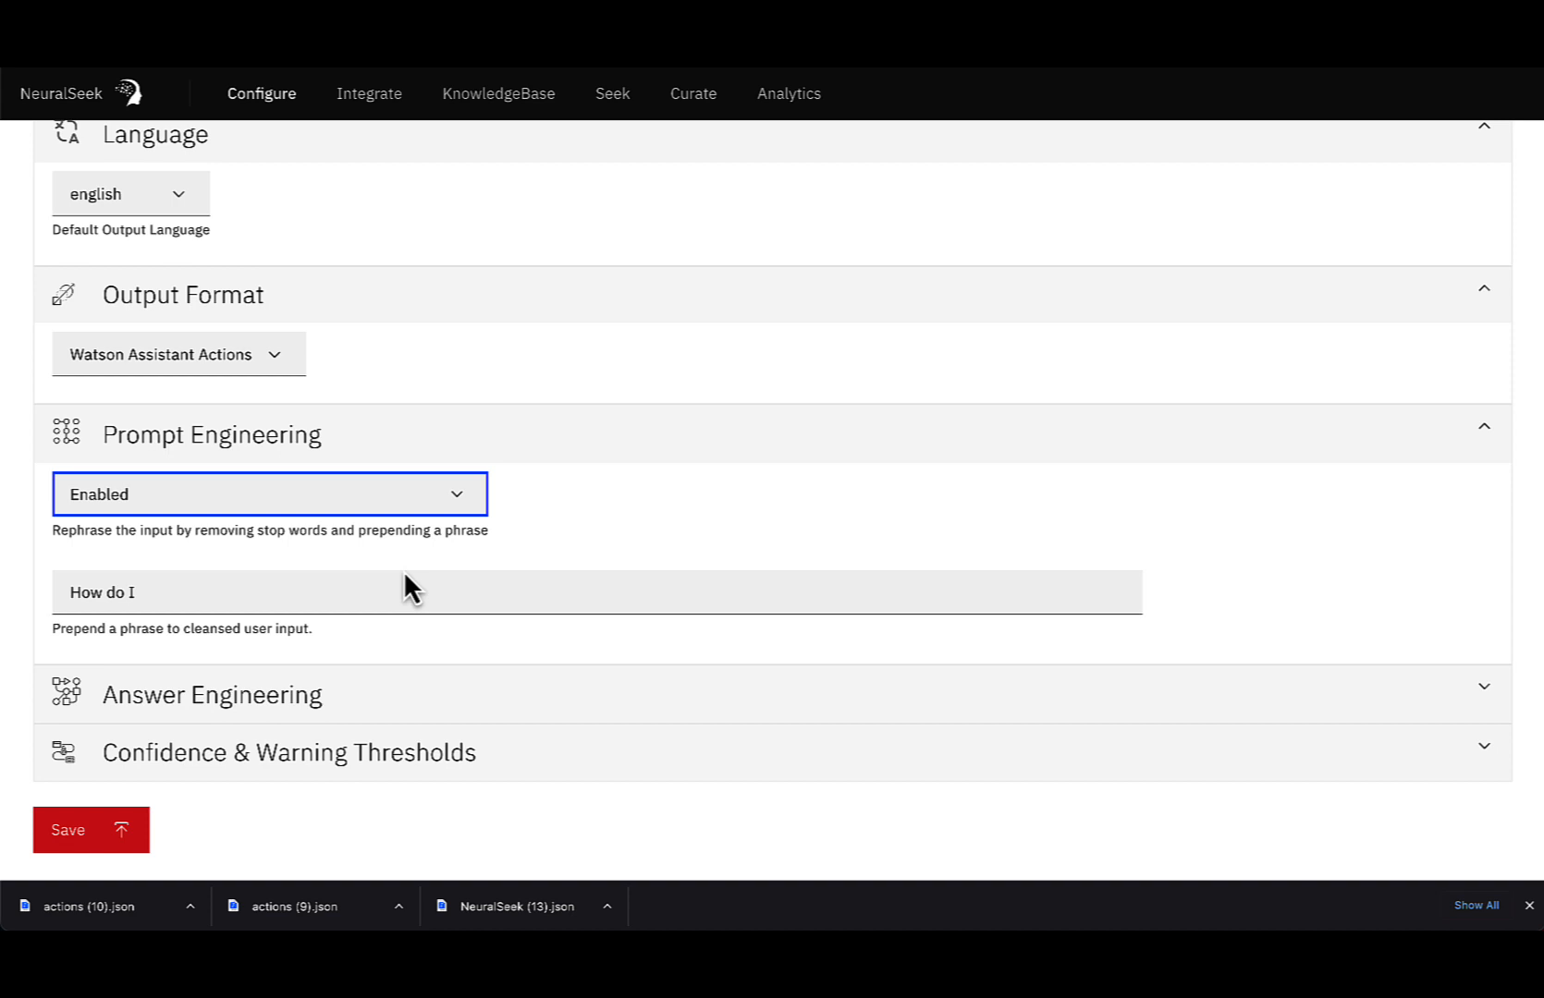
- Examine the Answer Engineering and Confidence & Warning Thresholds settings, and go to the Analytics page
{"action": "left_click", "coordinate": [379, 689]}
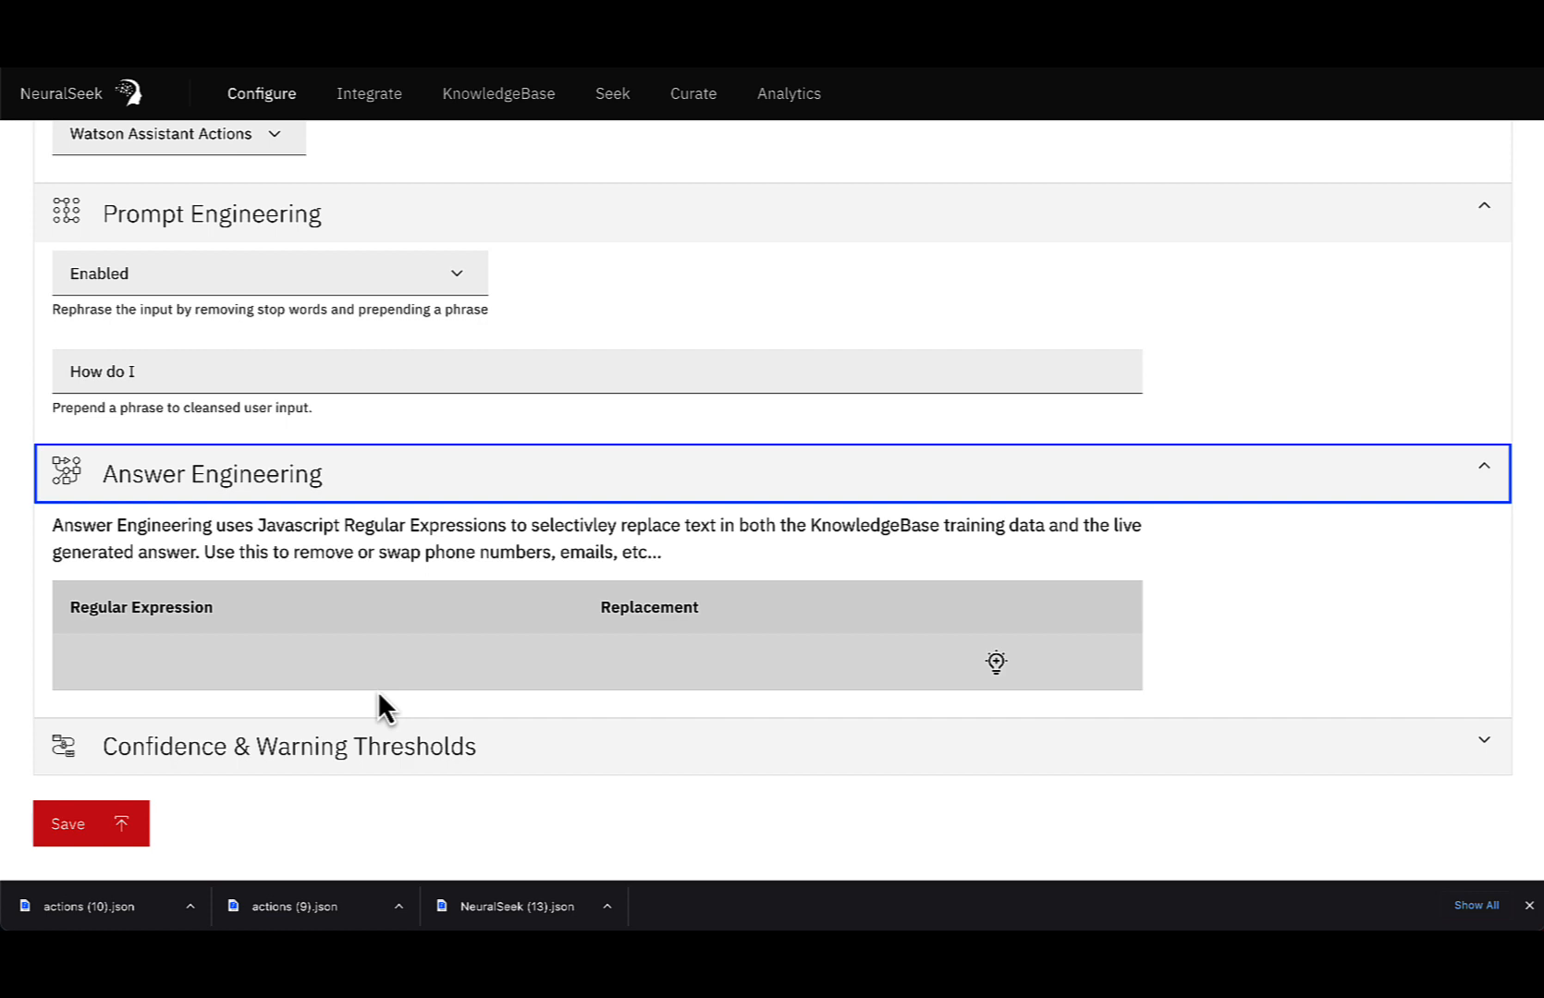
{"action": "left_click", "coordinate": [367, 744]}
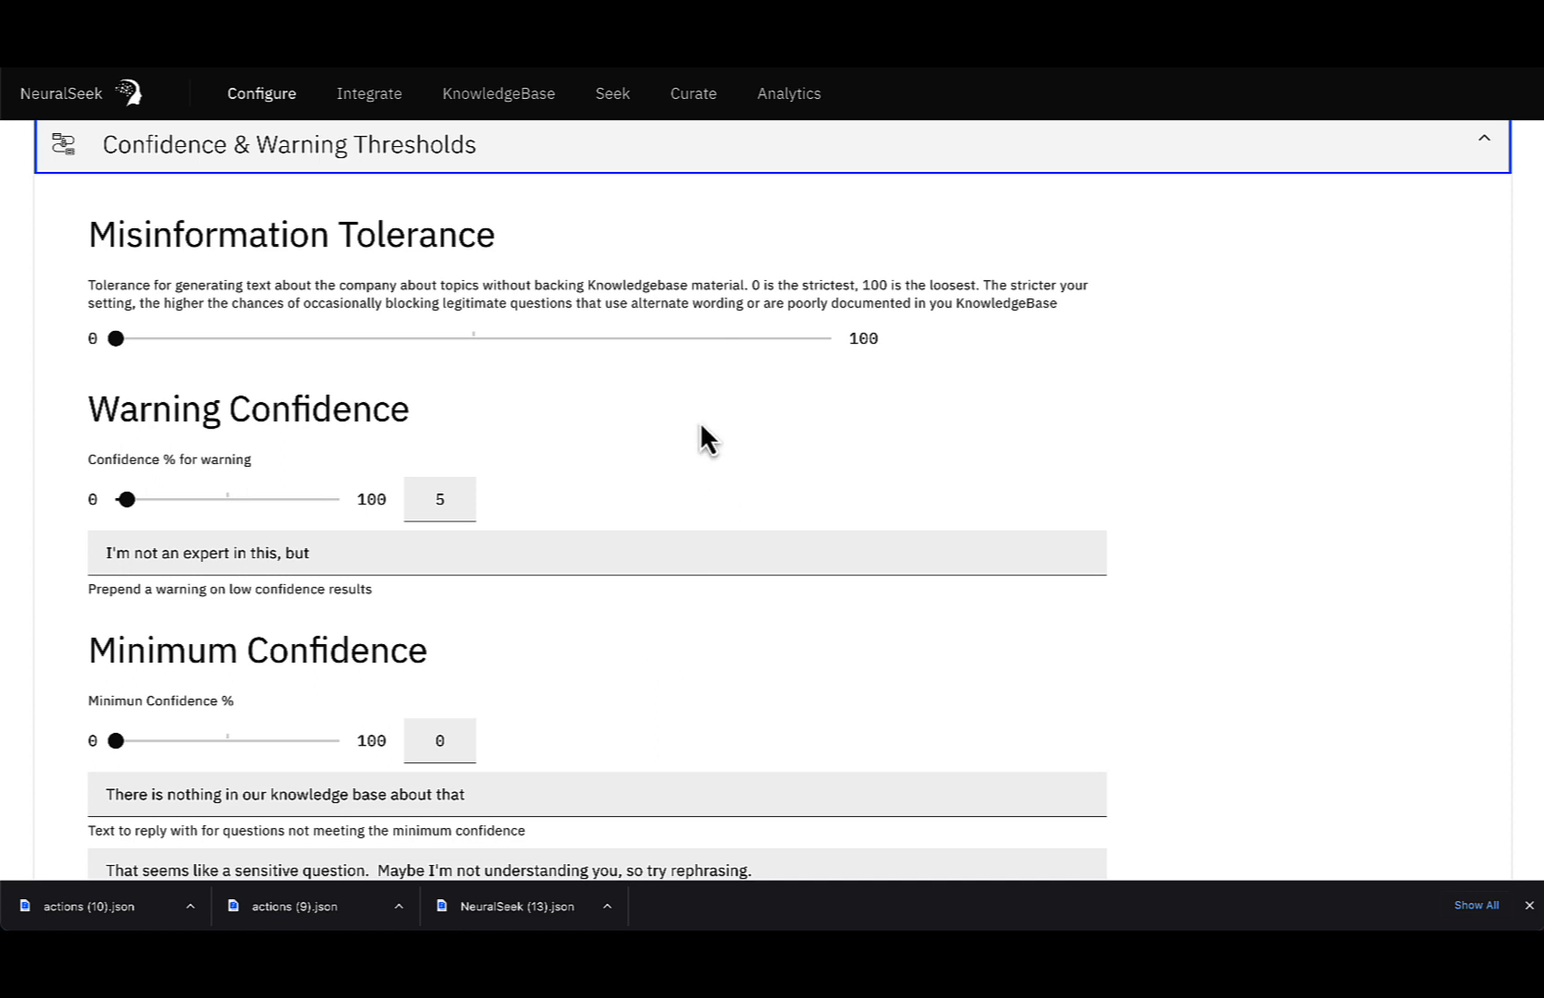
{"action": "left_click", "coordinate": [788, 109]}
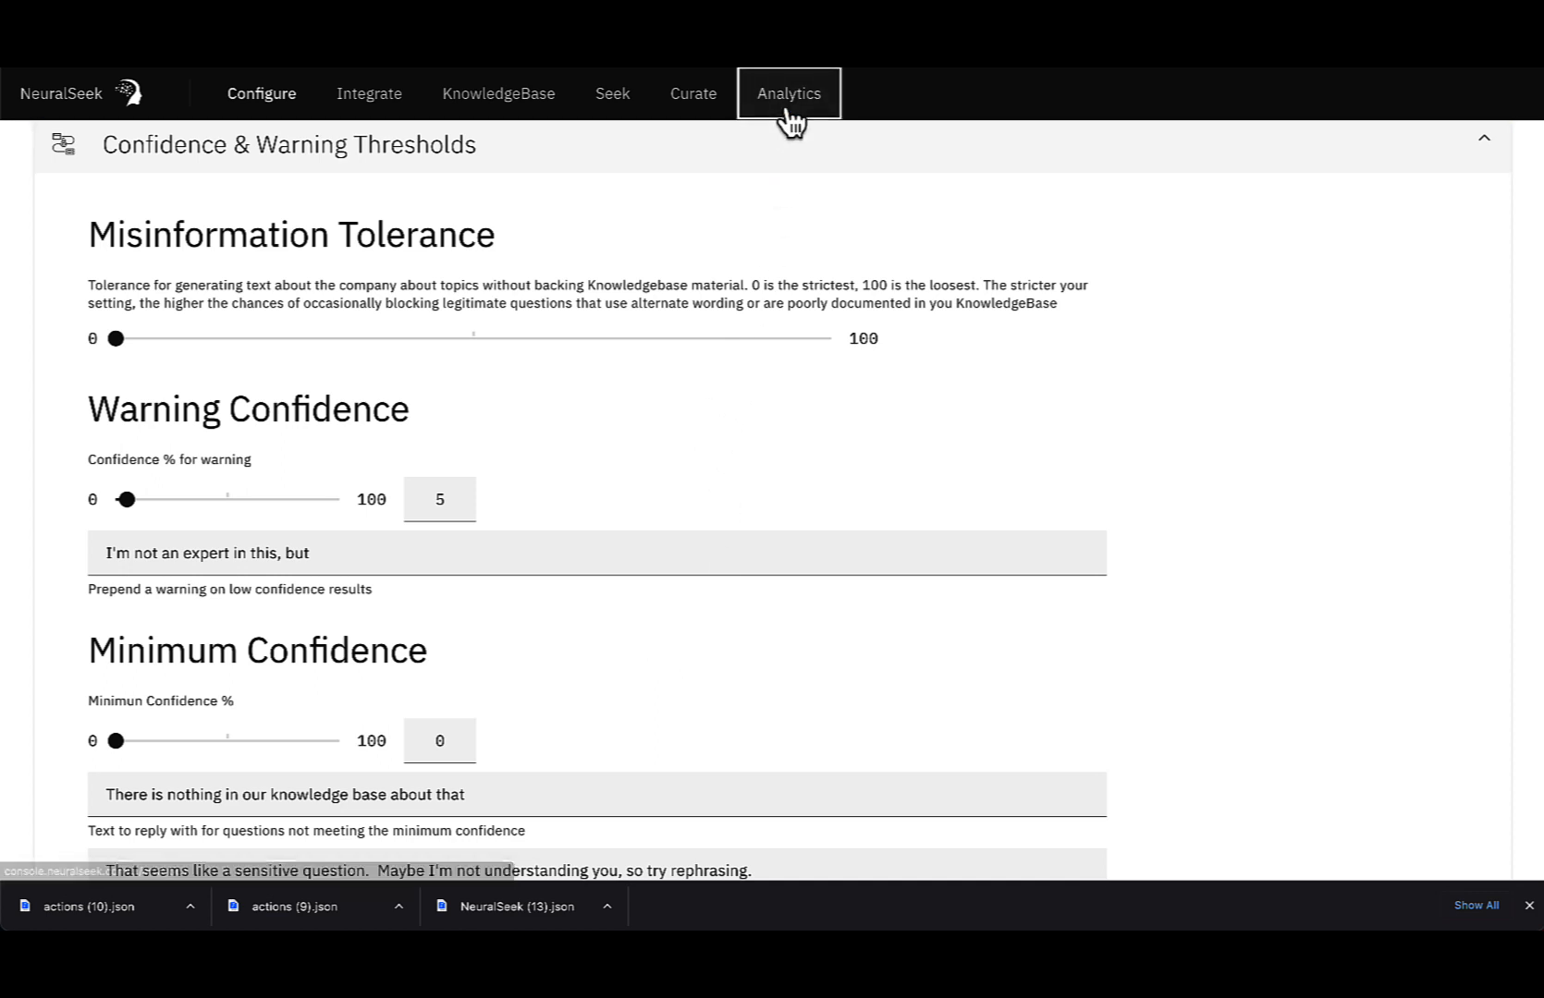